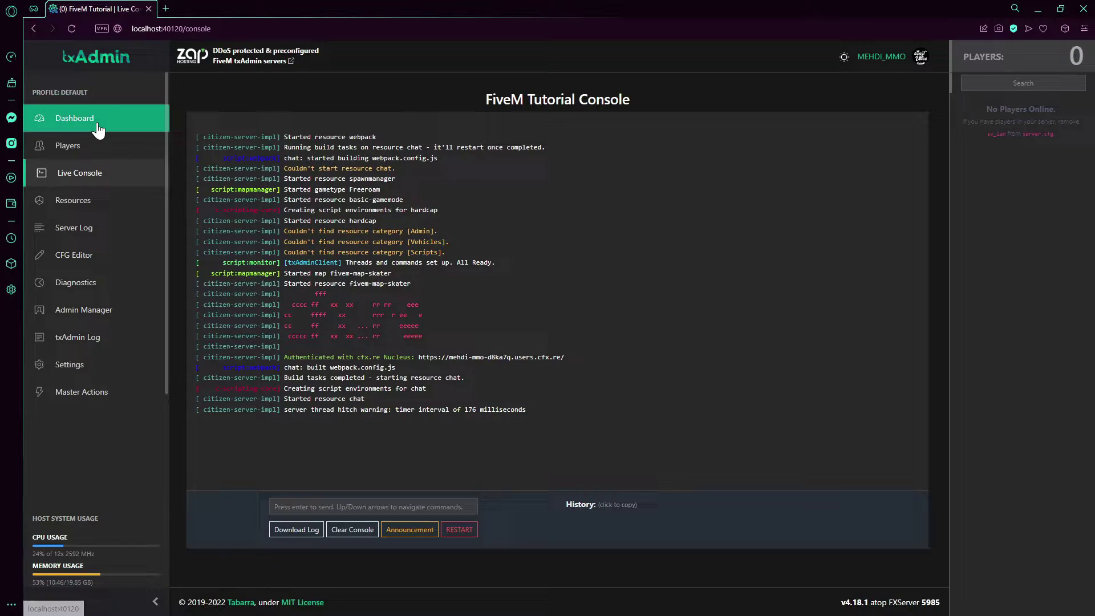
Step: Leave the Live Console and return to the FiveM Tutorial server dashboard
left_click(97, 124)
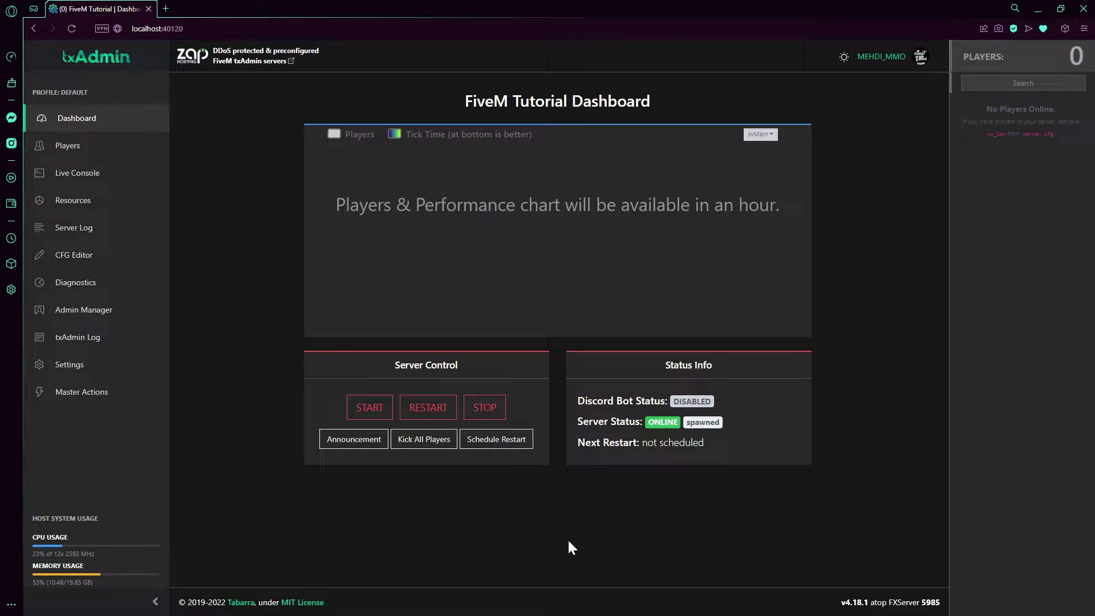
right_click(278, 162)
left_click(217, 263)
Step: Reload the dashboard and inspect the chart's availability message and server thread list
left_click(72, 28)
left_click_drag(487, 225, 430, 214)
mouse_move(330, 210)
left_mouse_down()
mouse_move(787, 203)
mouse_move(334, 209)
left_mouse_up()
left_click(787, 203)
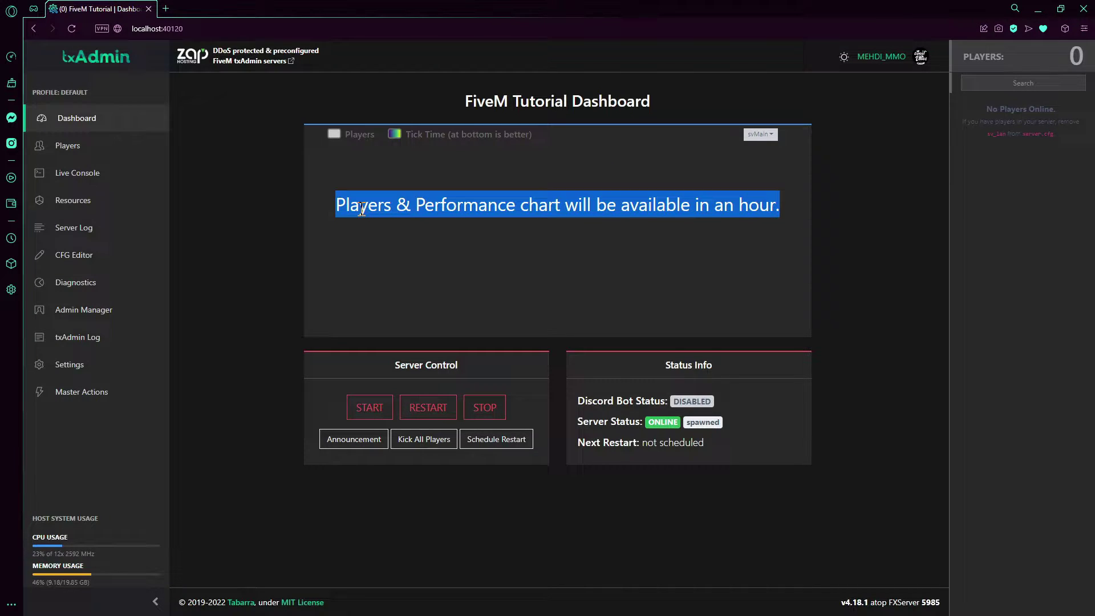
left_click(490, 276)
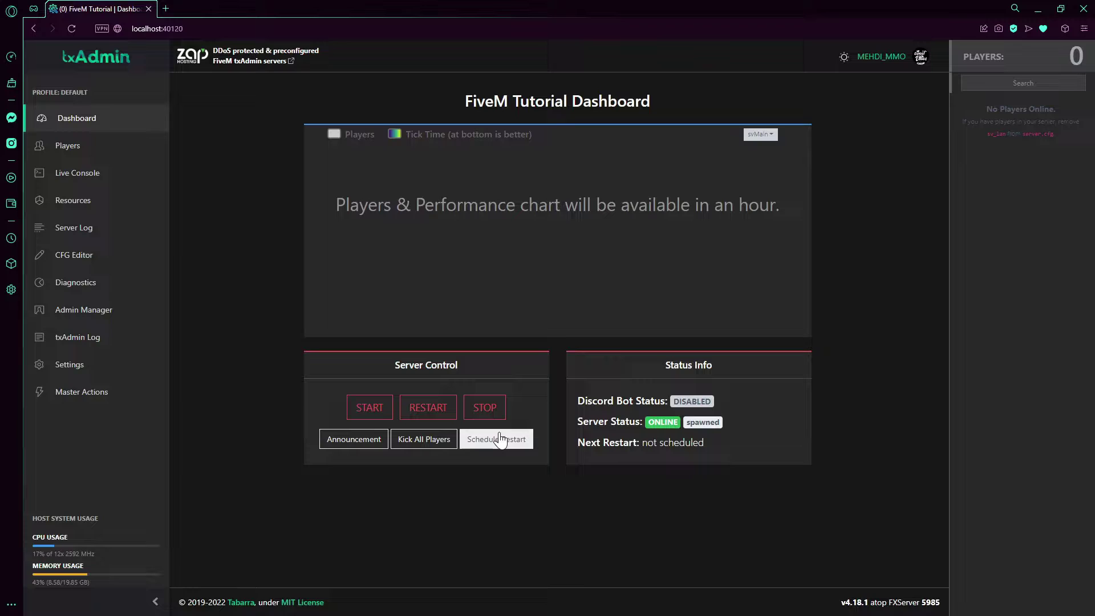
left_click(761, 134)
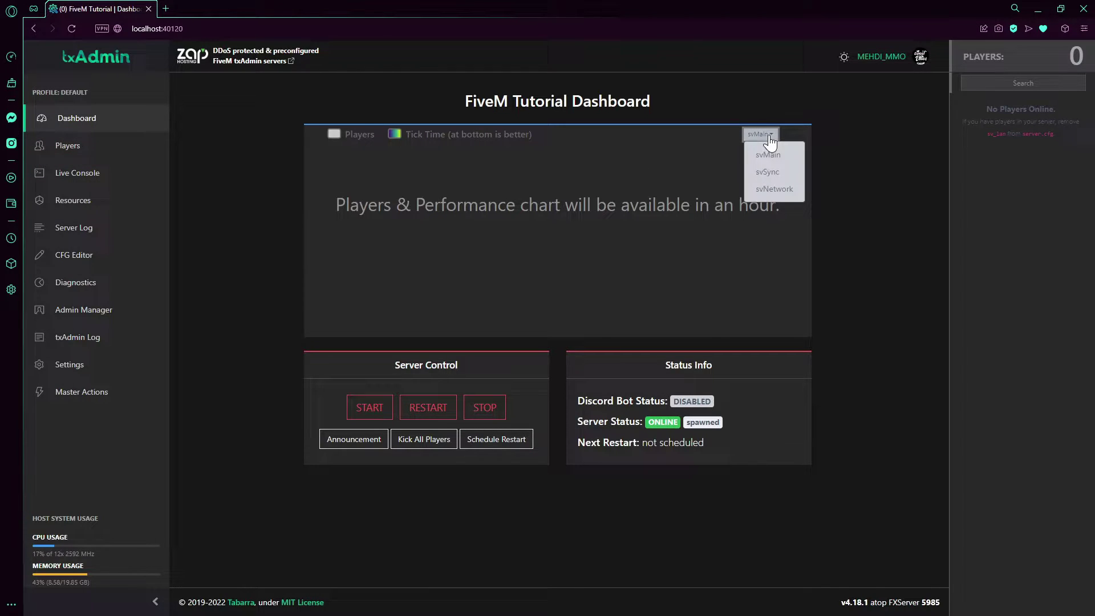
left_click(447, 247)
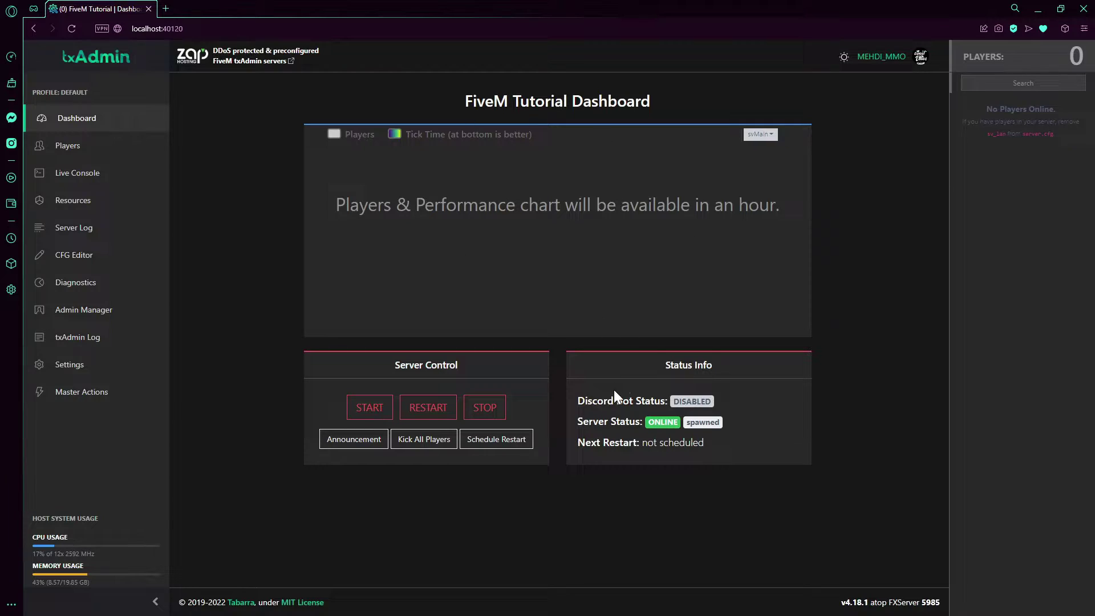
Step: Review the Status Info panel's Discord Bot Status, Server Status and Next Restart lines
left_click_drag(661, 364, 744, 364)
left_click(747, 391)
left_click_drag(579, 402, 724, 414)
left_click(570, 415)
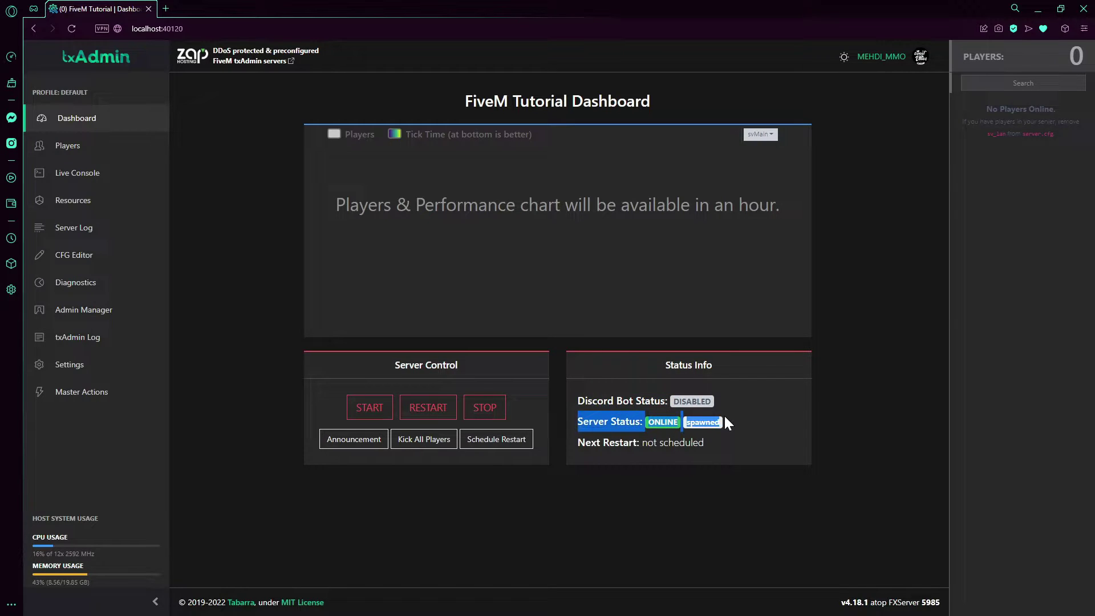
left_click(739, 425)
left_click_drag(572, 448, 735, 450)
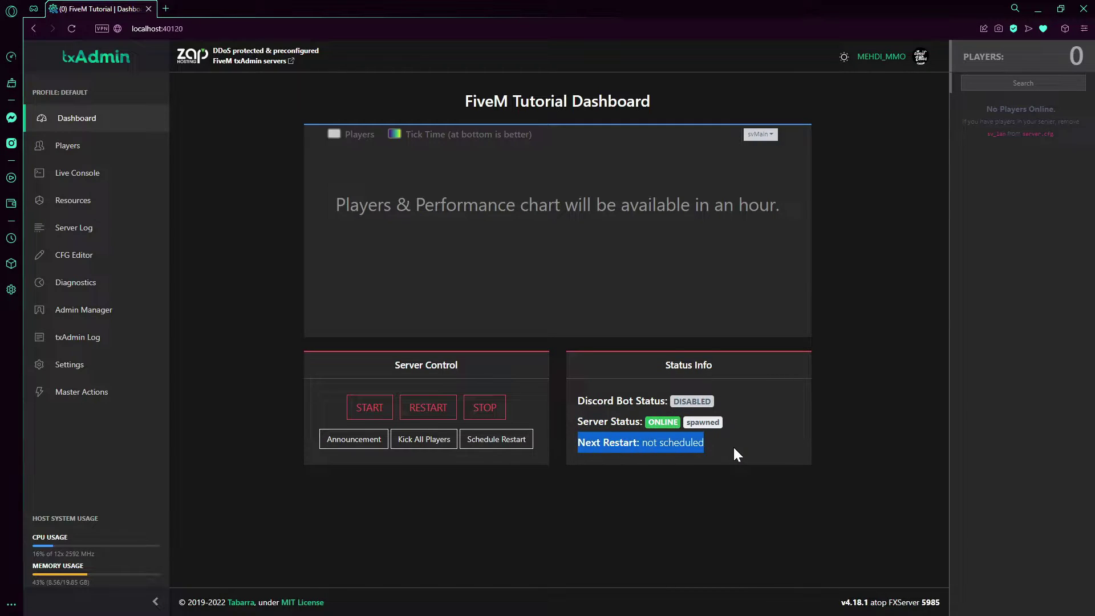
left_click(735, 450)
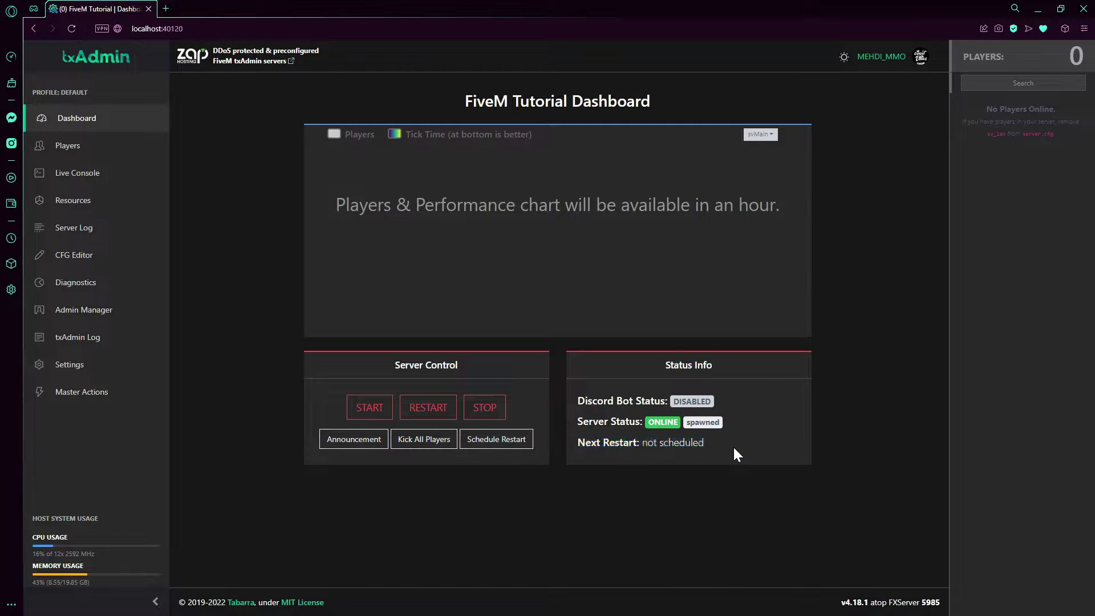
Step: Schedule a server restart for 15:09
left_click(492, 449)
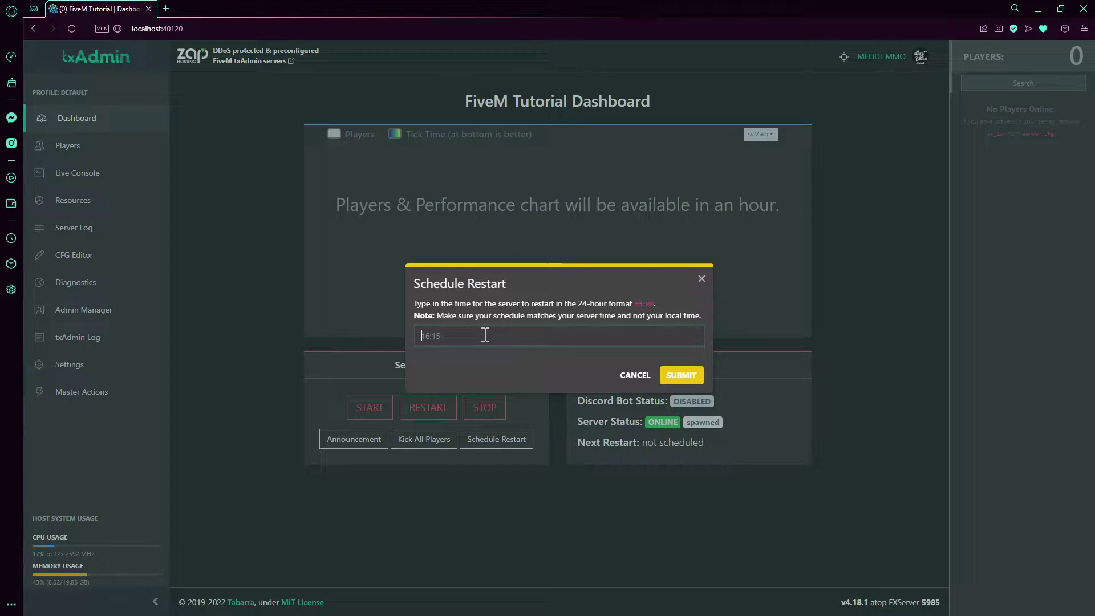
type("15:00")
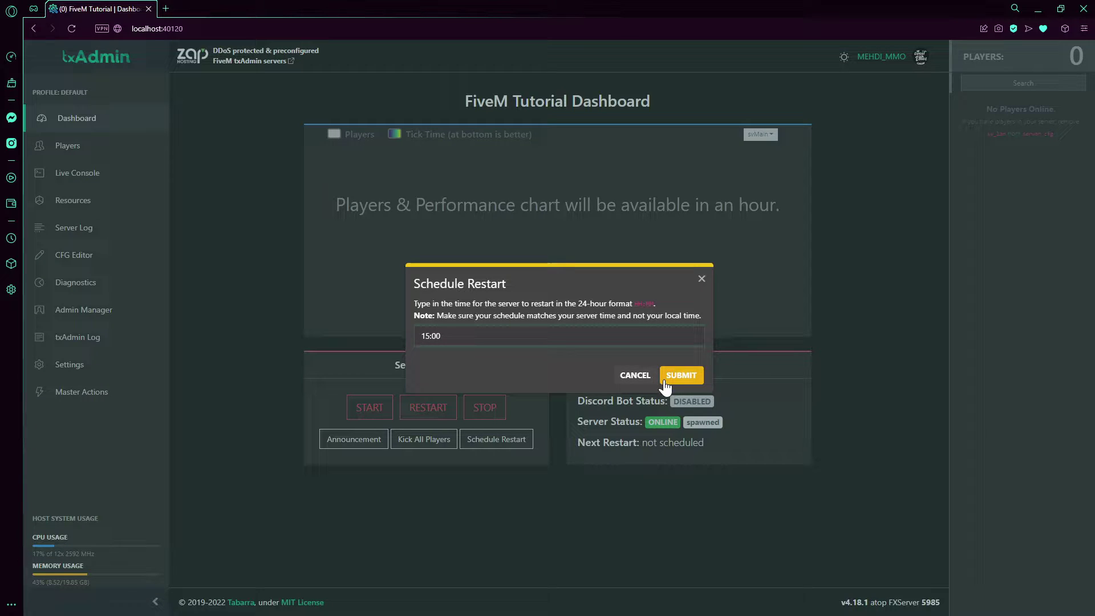
key("BackSpace")
key("BackSpace")
type("09")
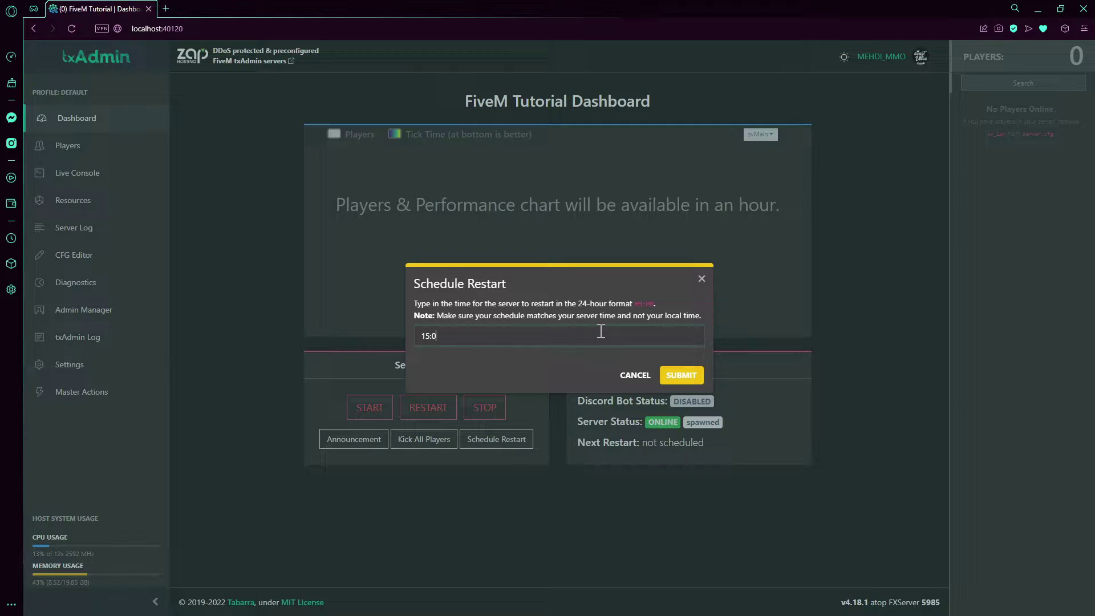
left_click(694, 372)
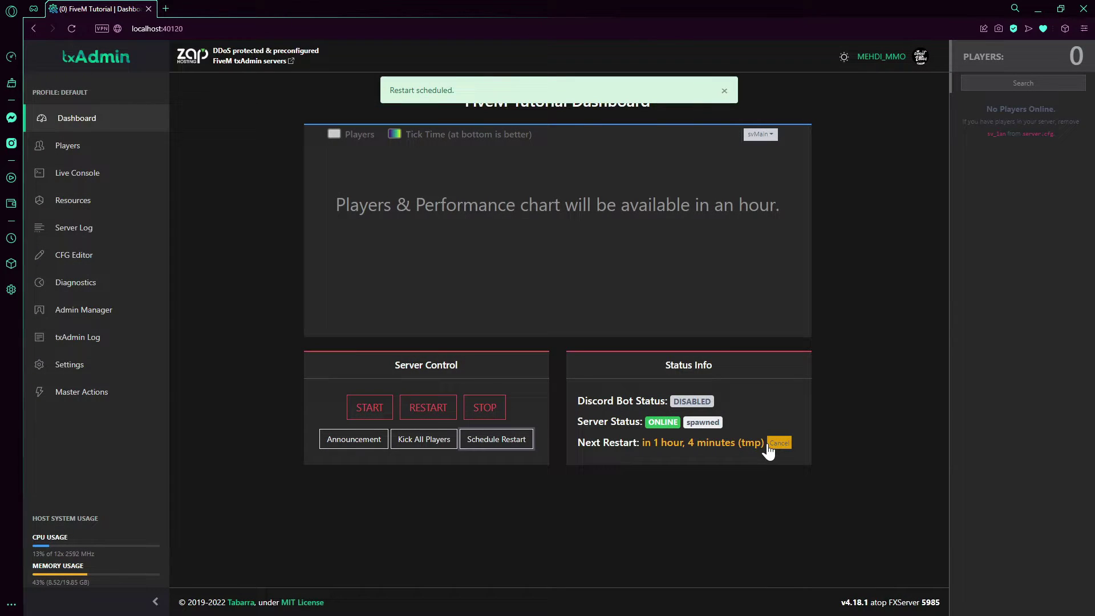
Step: Check the tmp restart countdown, then cancel the scheduled restart
left_click_drag(652, 445, 775, 446)
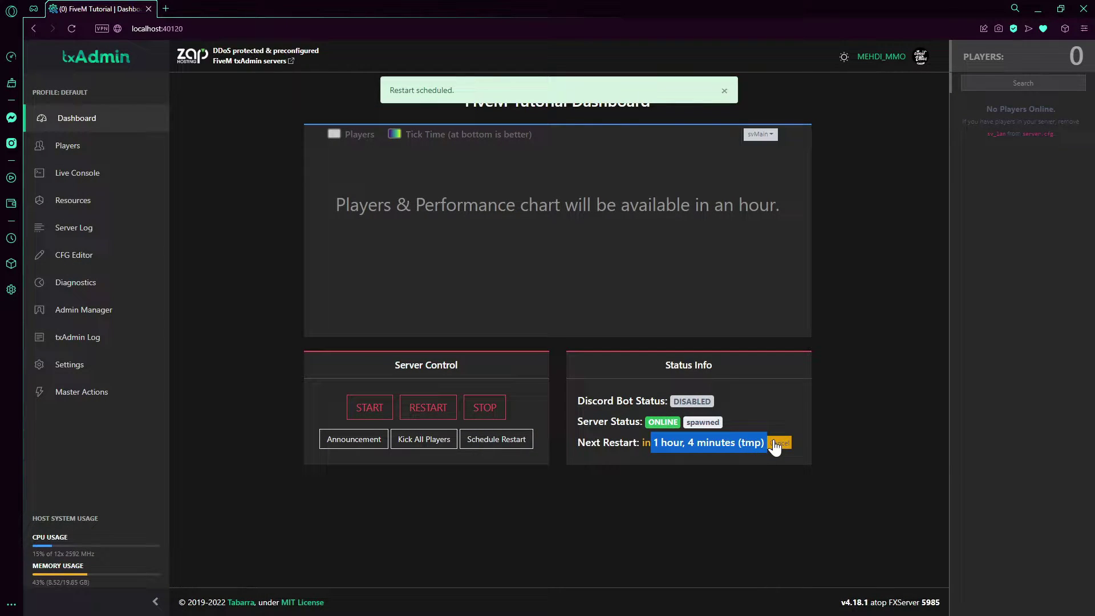
left_click(777, 447)
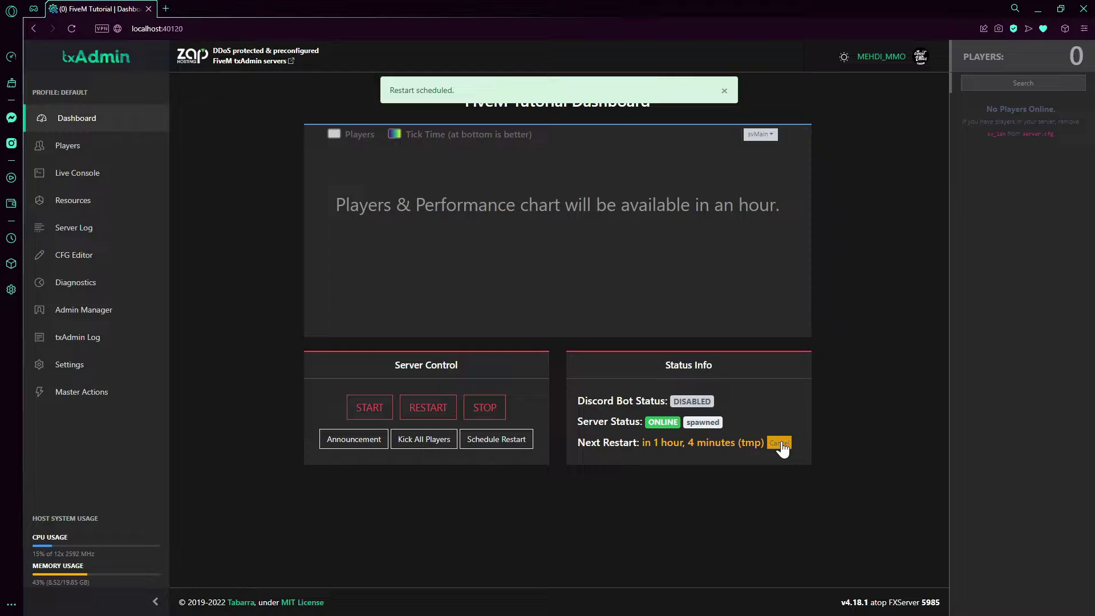
double_click(750, 443)
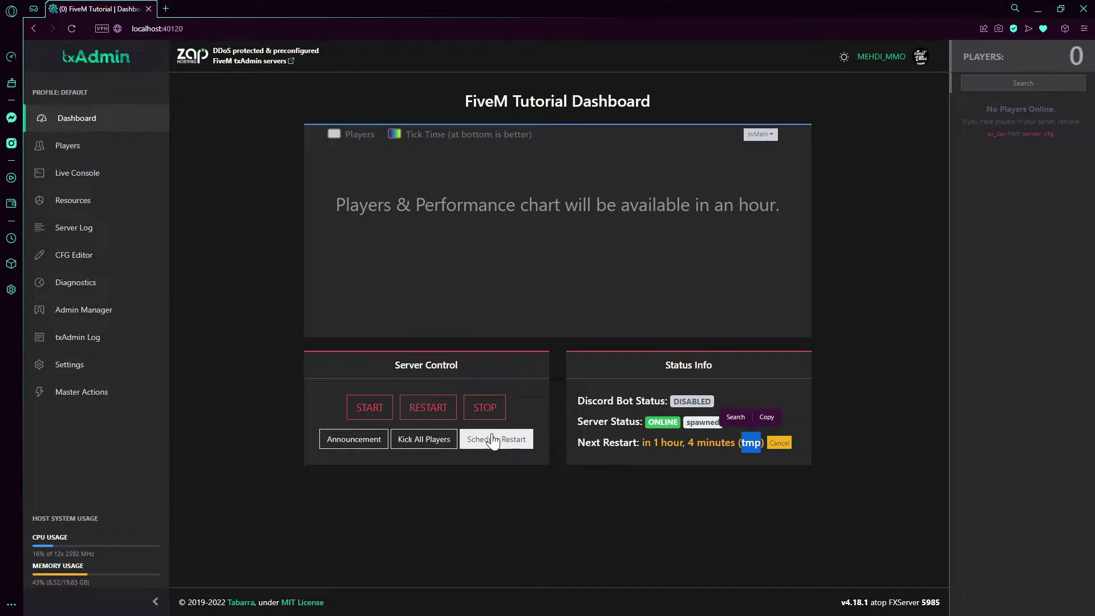
left_click(783, 444)
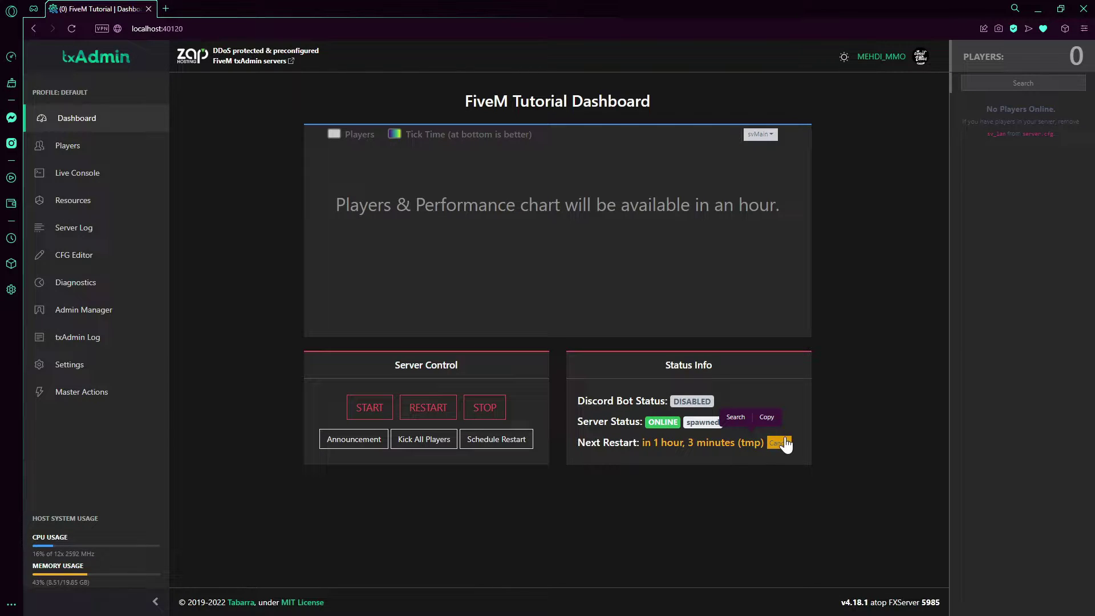
left_click(784, 444)
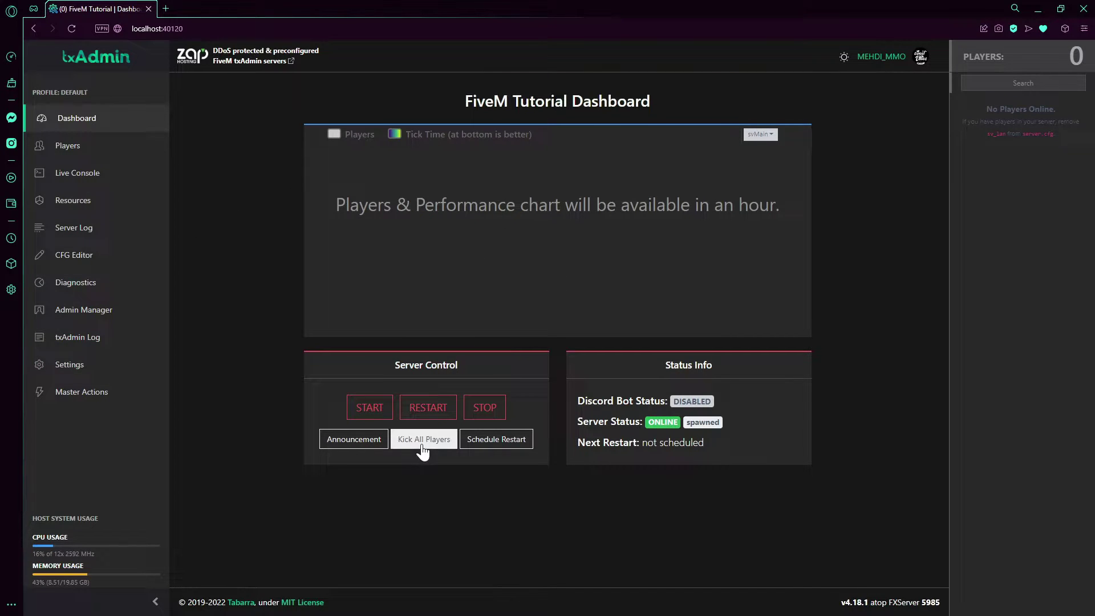
left_click(367, 444)
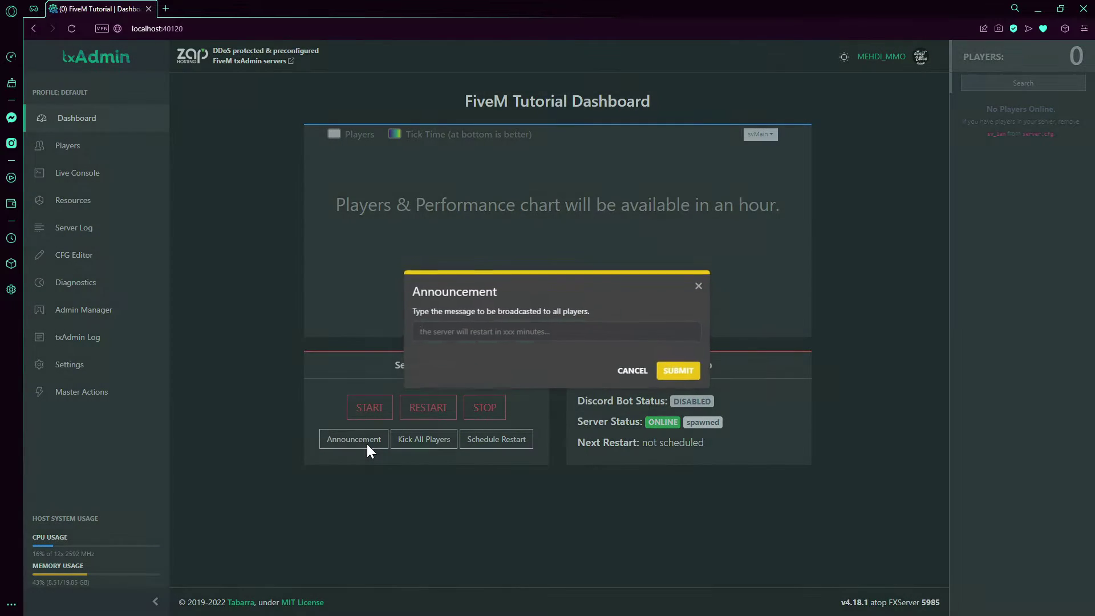
left_click(702, 285)
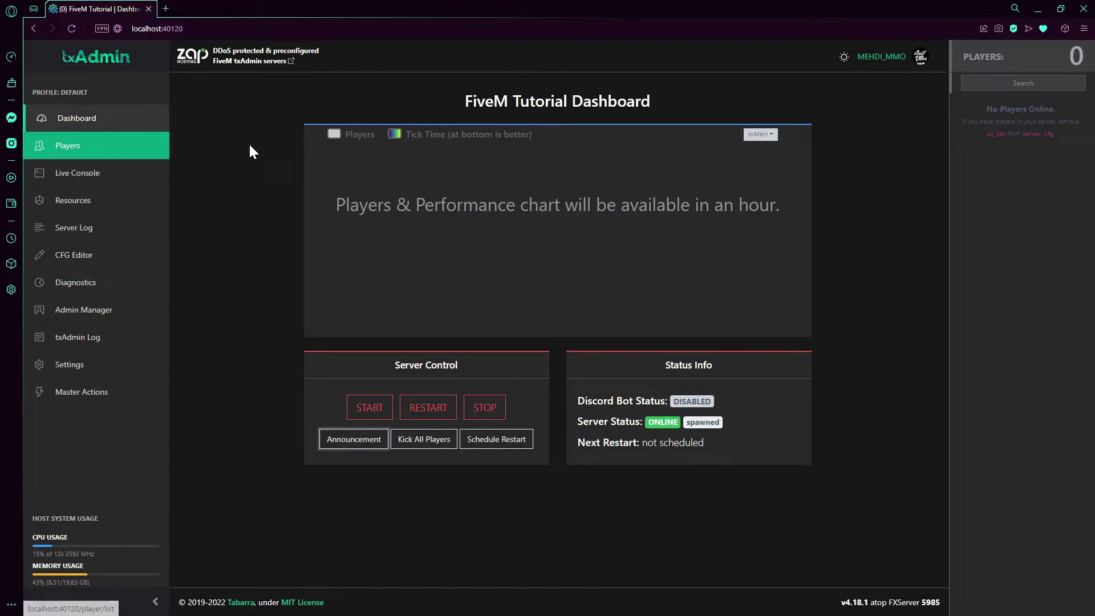
left_click(843, 57)
left_click(844, 57)
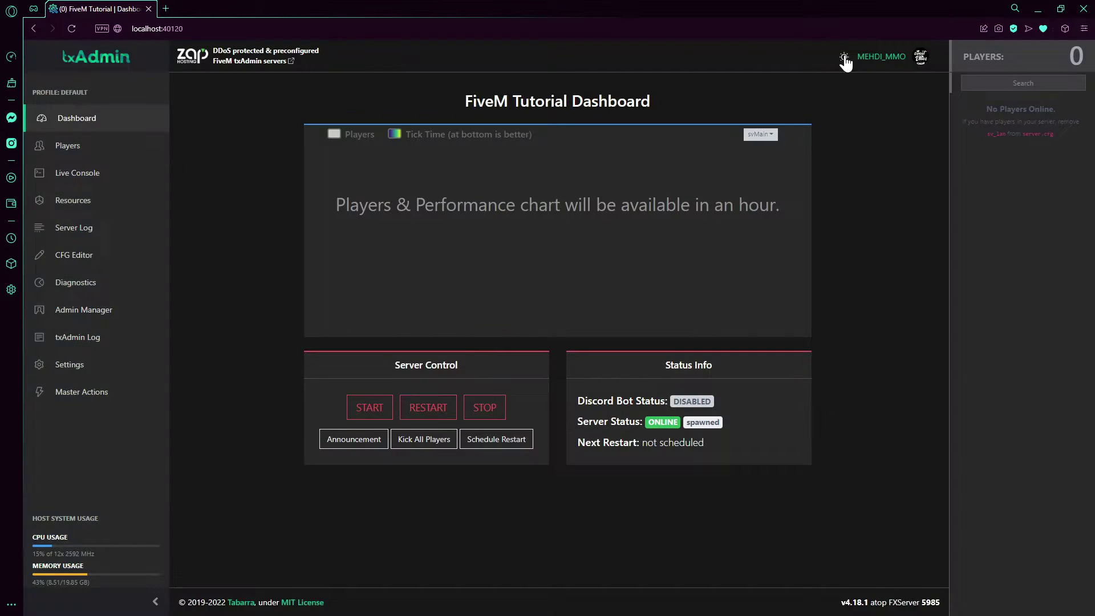
Step: Open the player manager, list recently joined players, and review the Whitelists and Warns counts
left_click(82, 154)
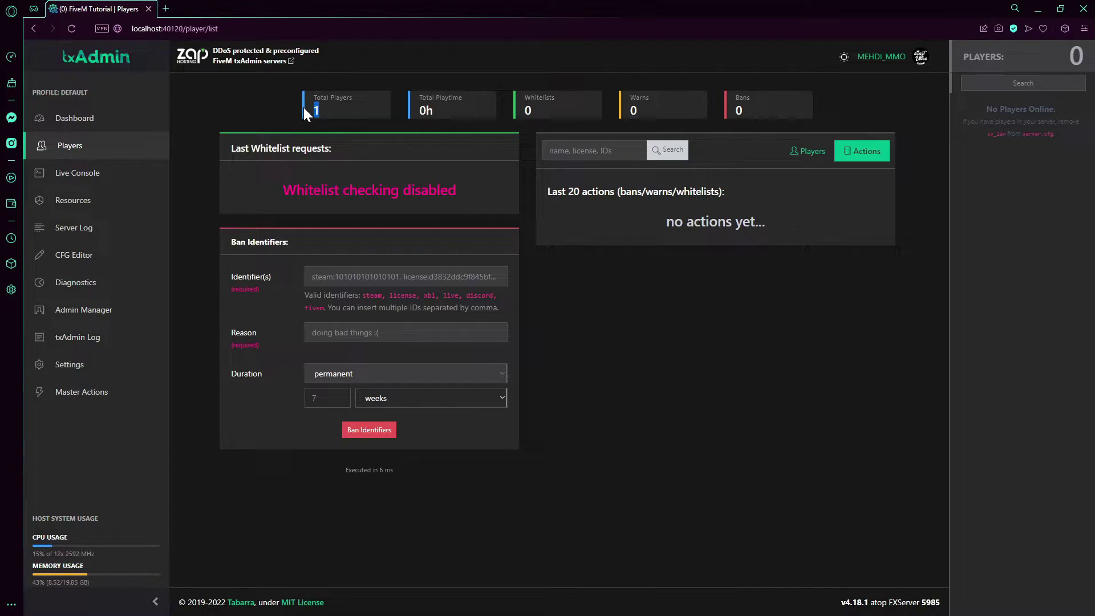
left_click(820, 149)
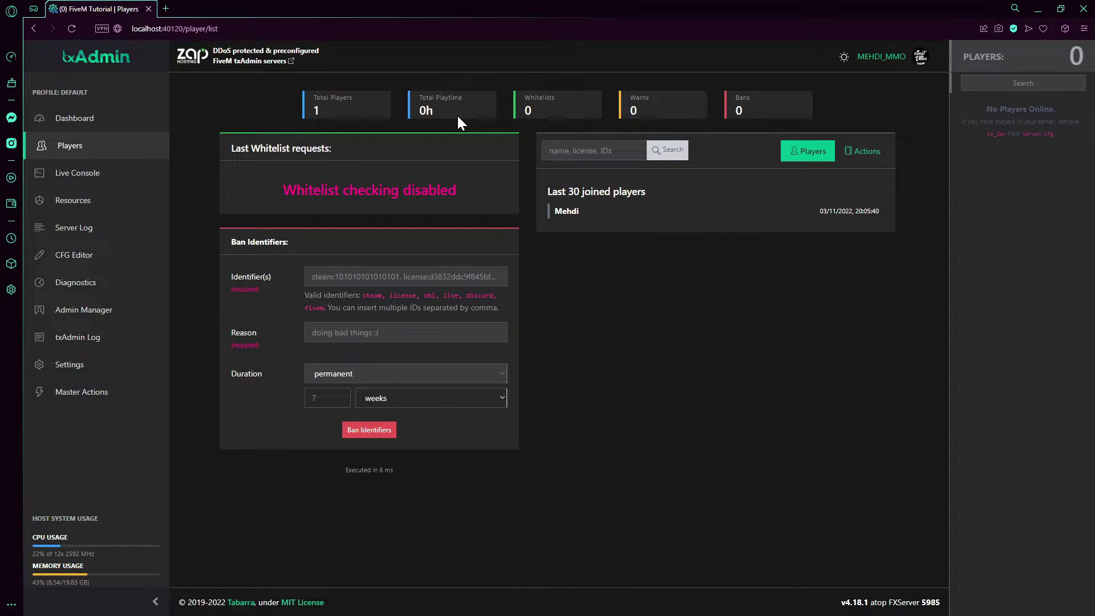
left_click(442, 119)
left_click(473, 113)
double_click(527, 109)
left_click(570, 111)
double_click(633, 110)
left_click(683, 114)
Step: Inspect the ban identifiers, reason and duration fields, leaving Permanent, then open Live Console
left_click(373, 334)
left_click(391, 282)
left_click(393, 337)
left_click(407, 373)
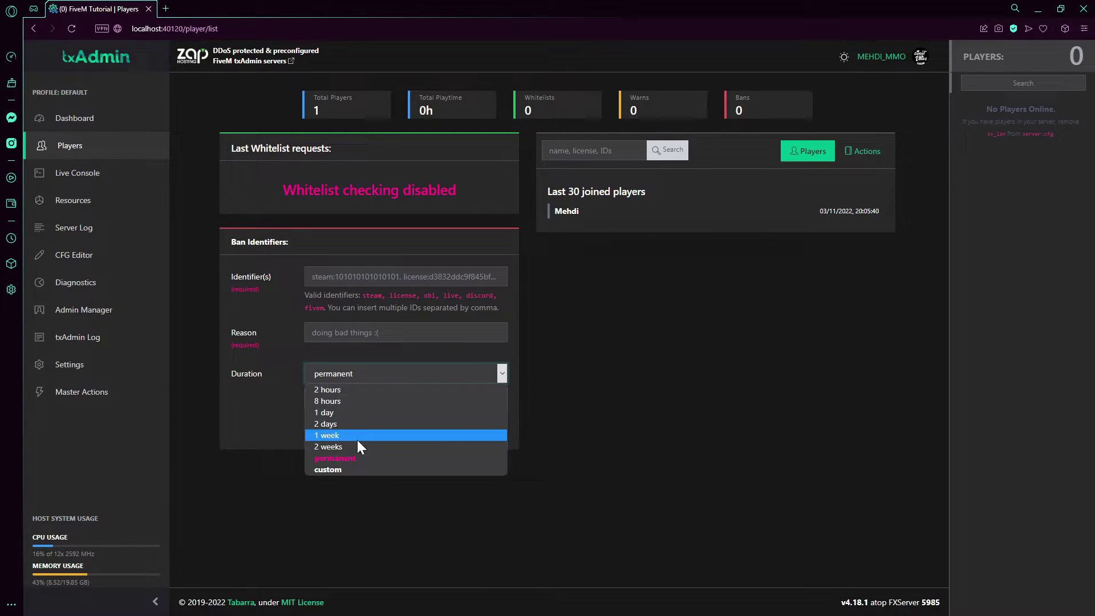
left_click(335, 457)
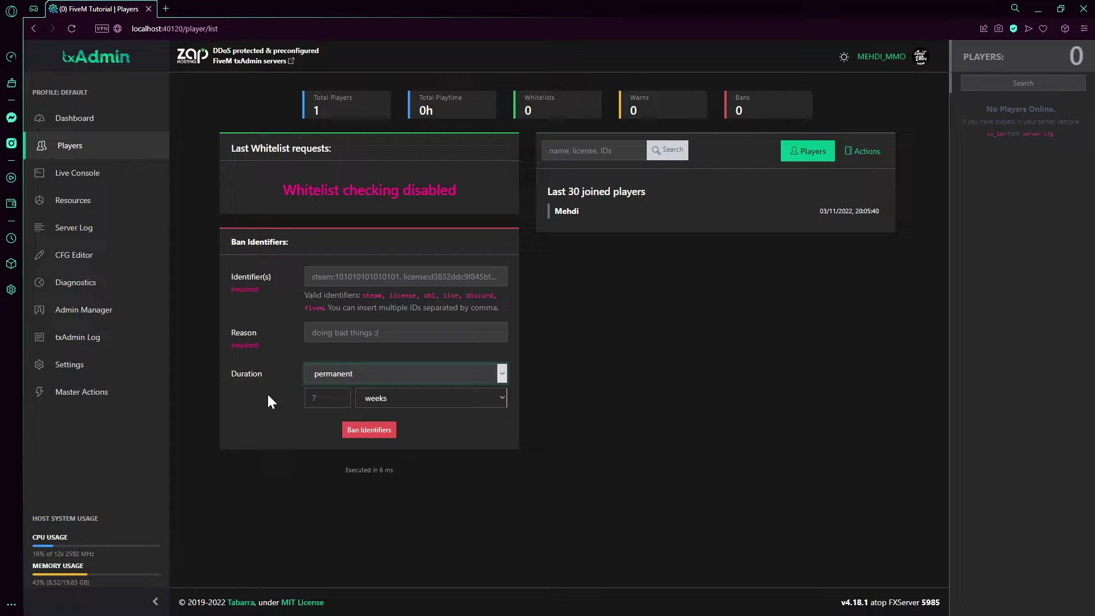
left_click(80, 173)
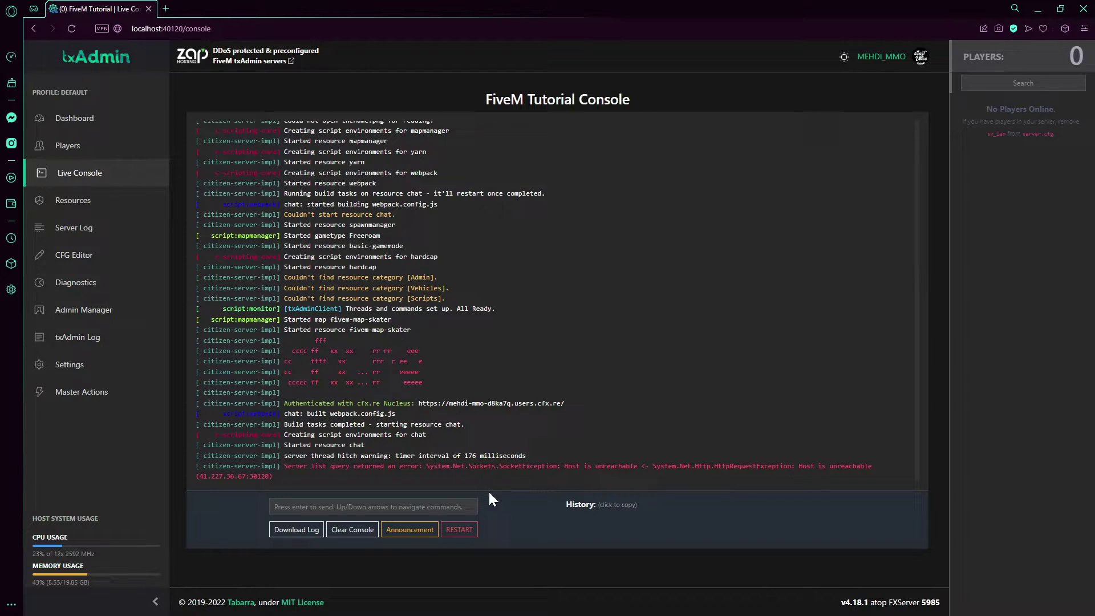
Step: Send 'say smth' to the server from the live console
left_click(449, 507)
type("say")
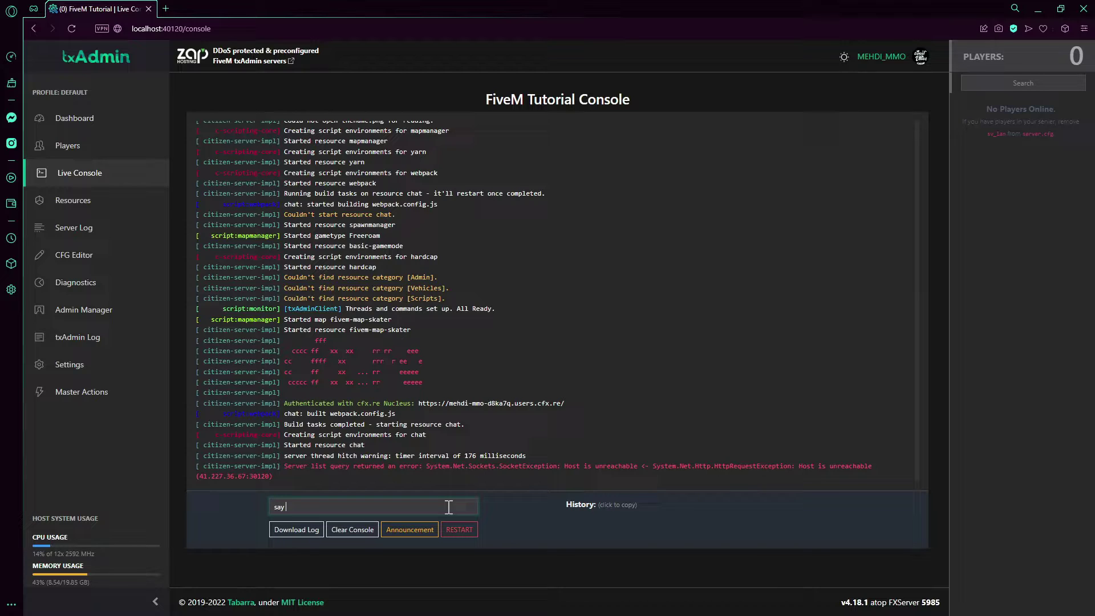
type(" smth")
key("Return")
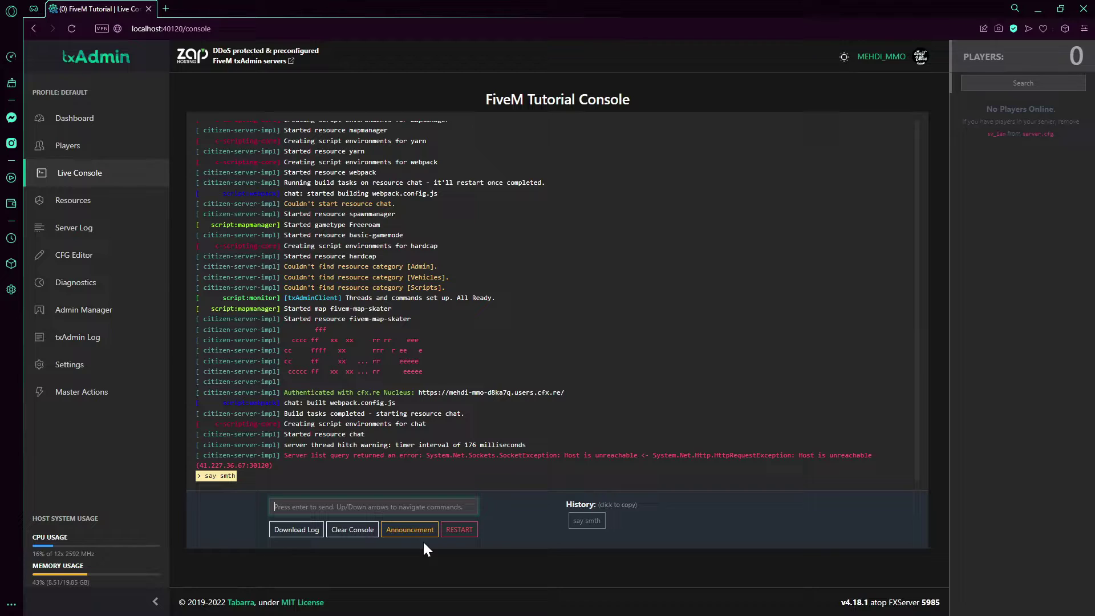
Step: Run ensure chat, start chat and stop chat in the console
type("e")
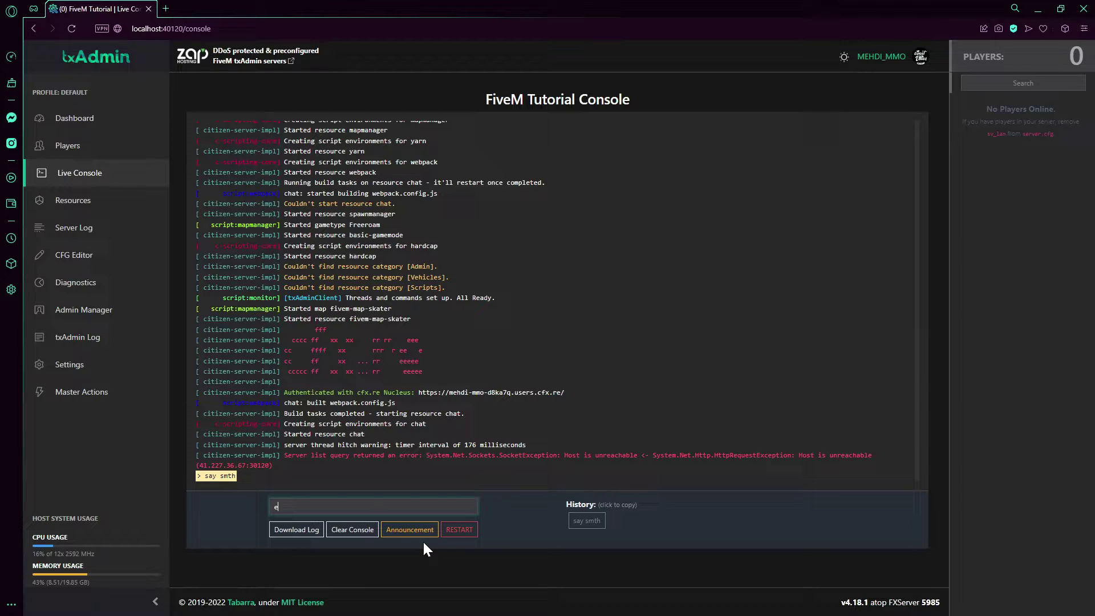
type("nsure chat")
key("Return")
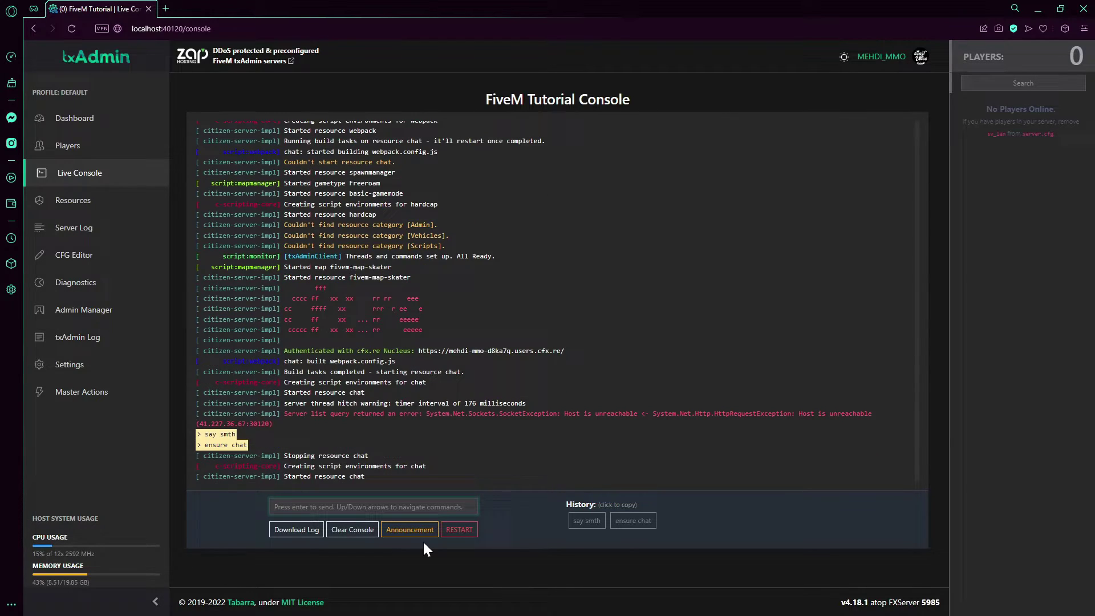
type("st")
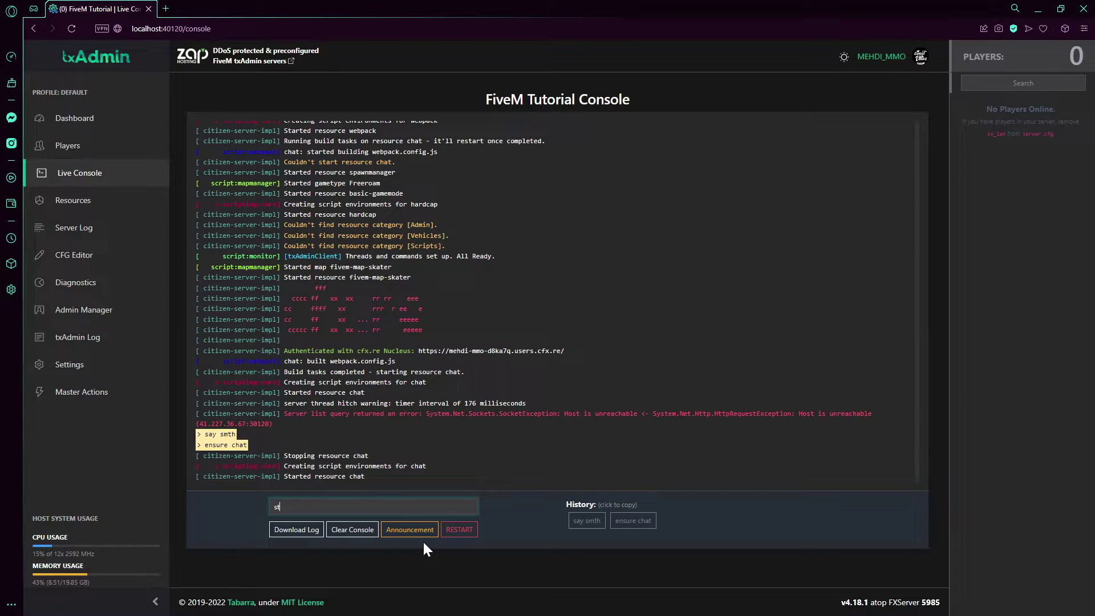
type("art chat")
key("Return")
type("stop ")
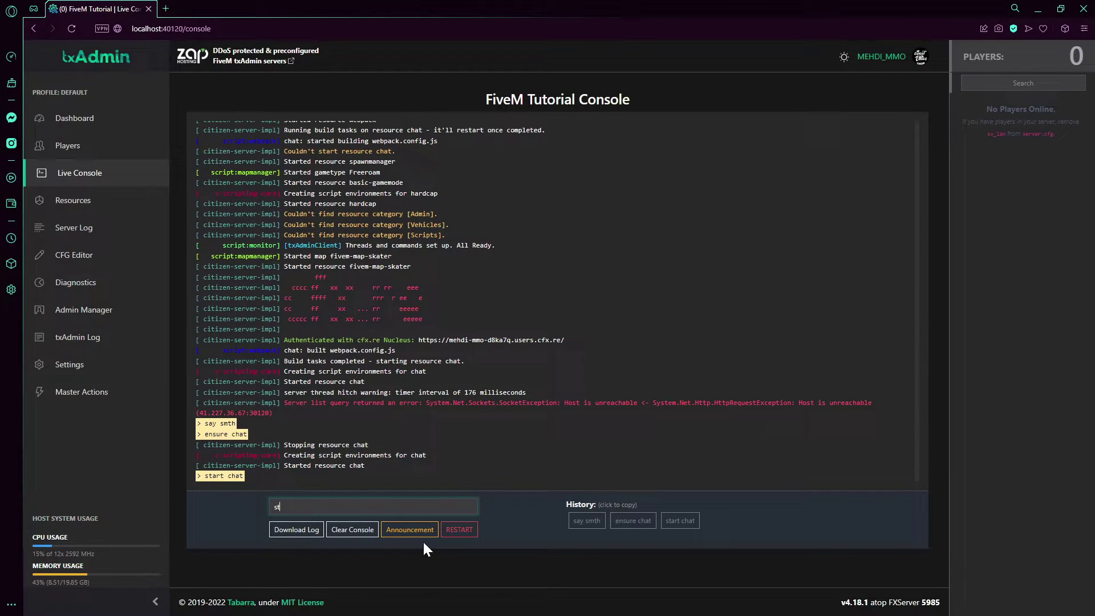
type("chat")
key("Return")
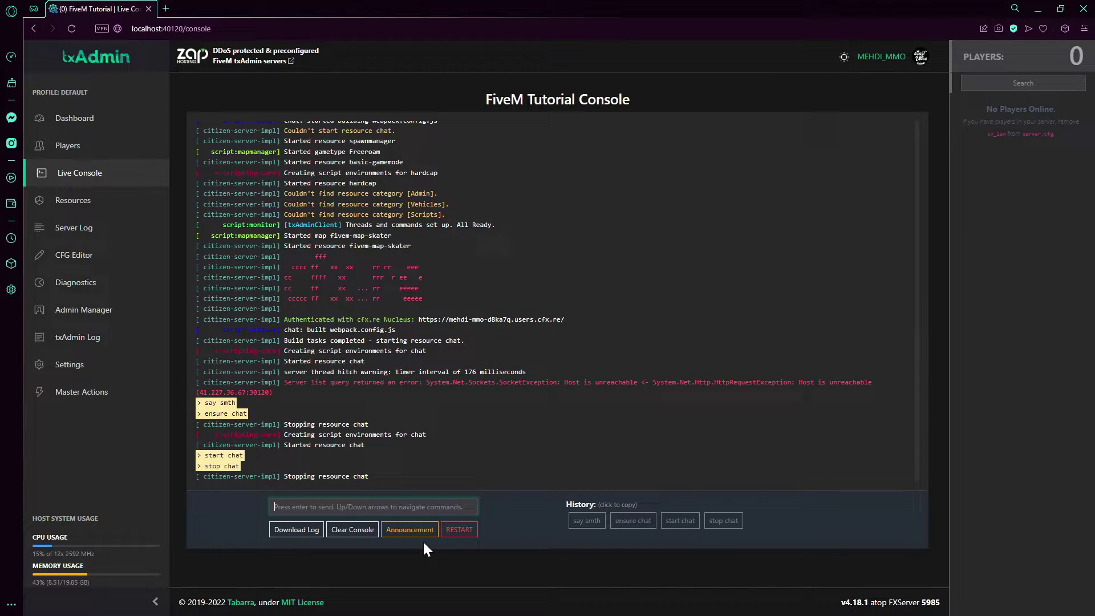
Step: Replay start chat and ensure chat from command history, clear the console, and open Resources
key("Up")
key("Up")
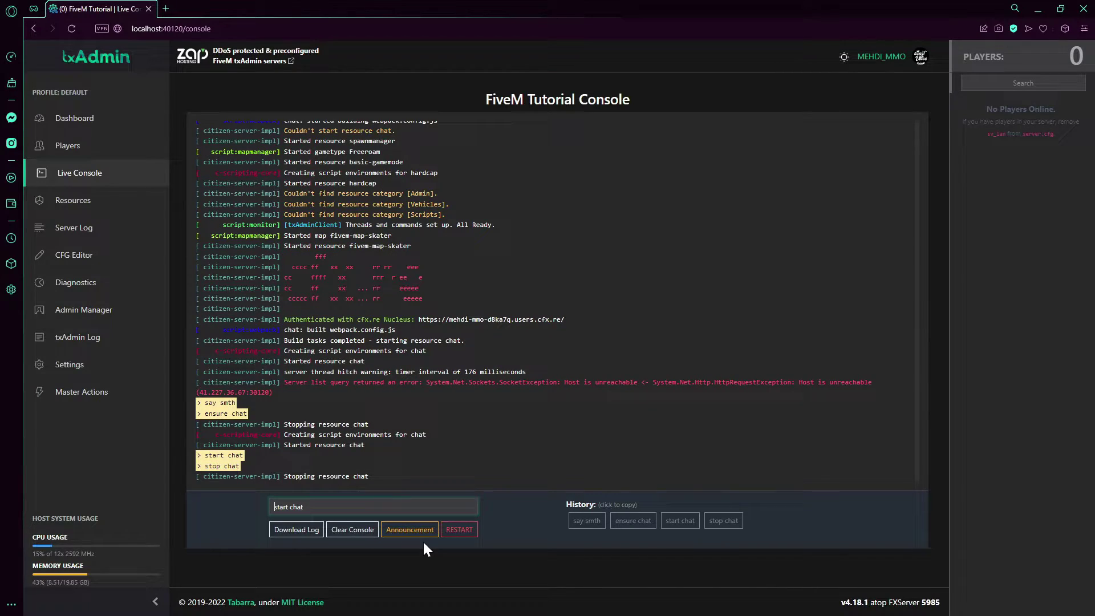
key("Down")
key("Return")
key("Up")
key("Up")
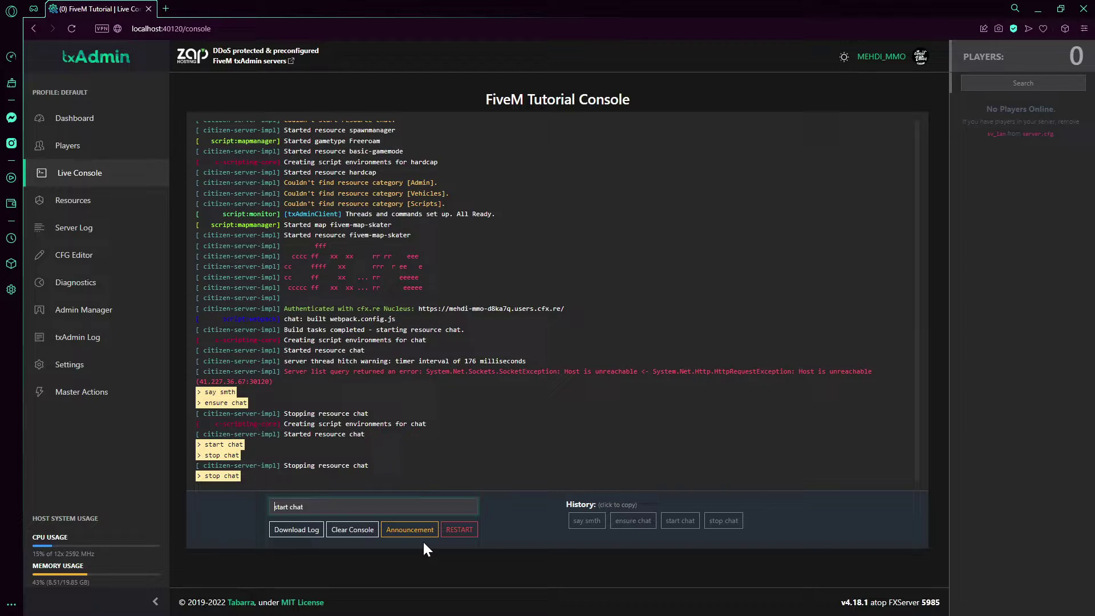
key("Return")
key("Up")
key("Up")
key("Up")
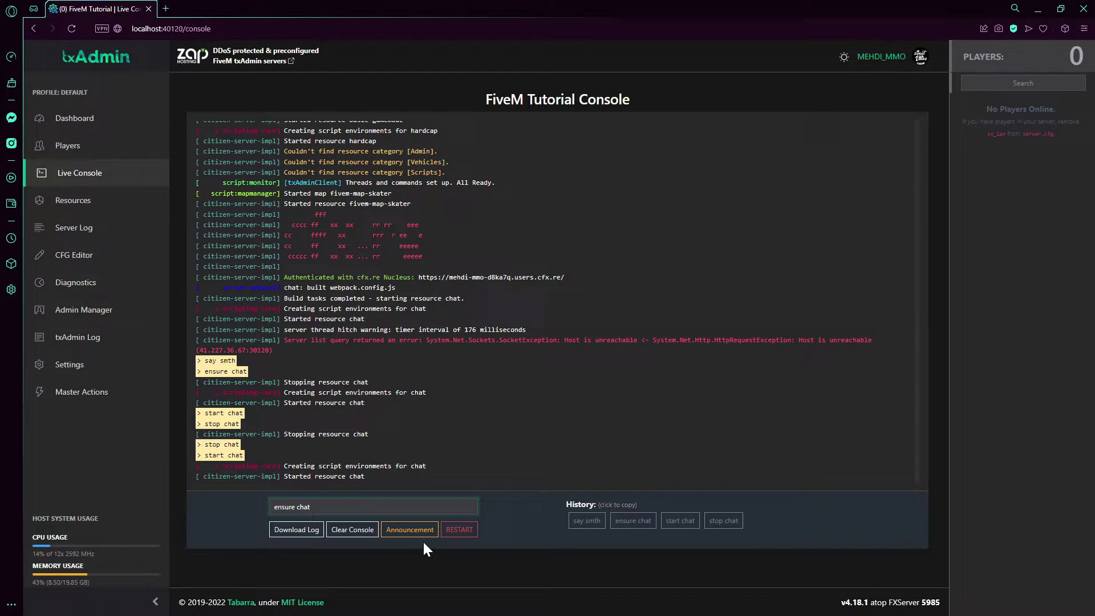
key("Return")
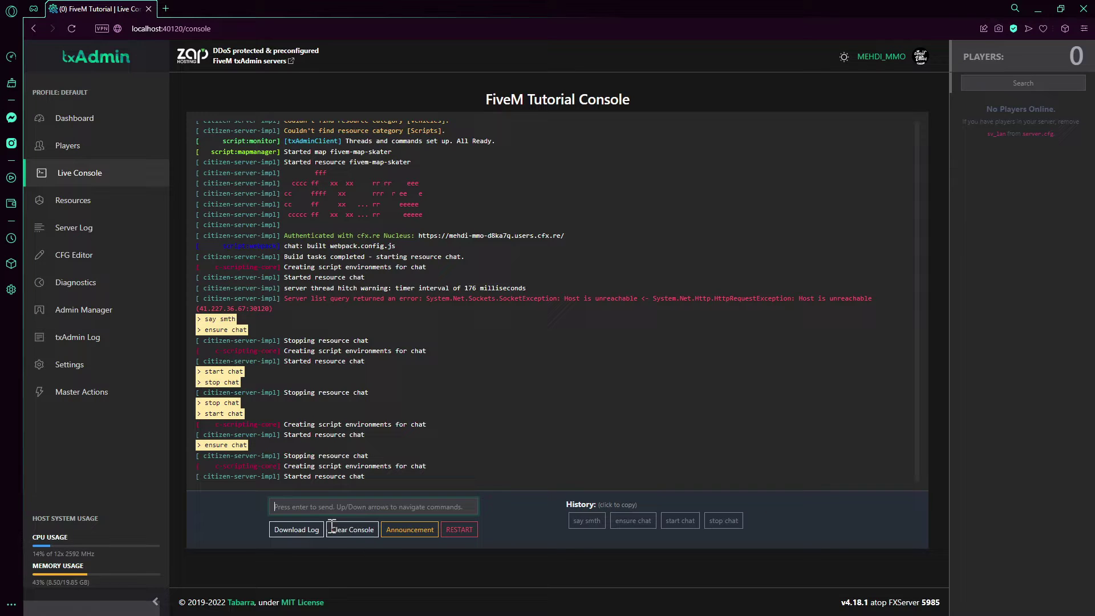
left_click(352, 529)
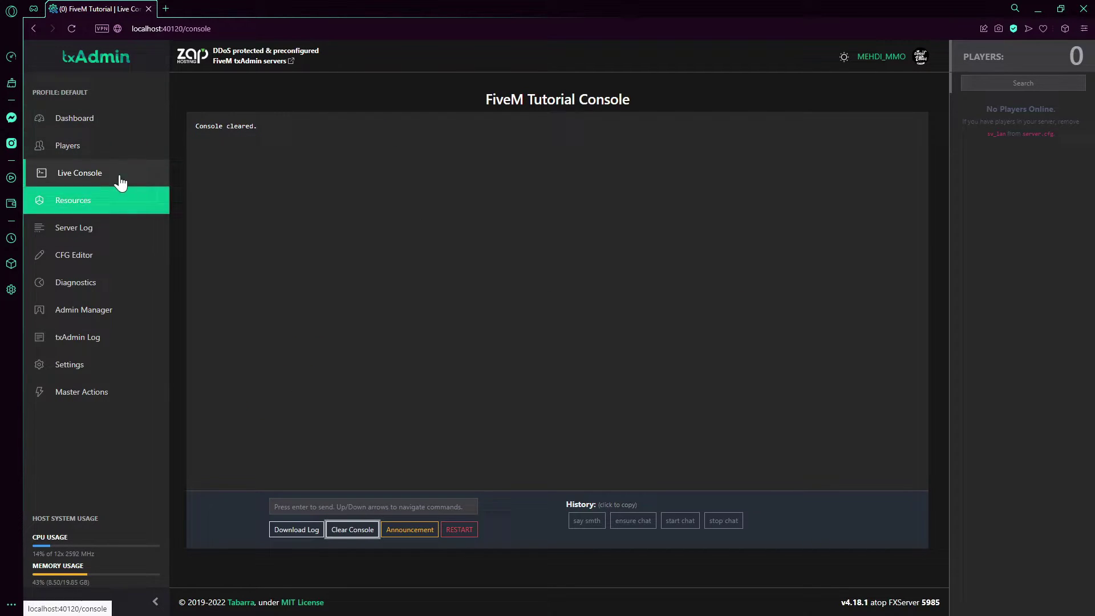
left_click(109, 204)
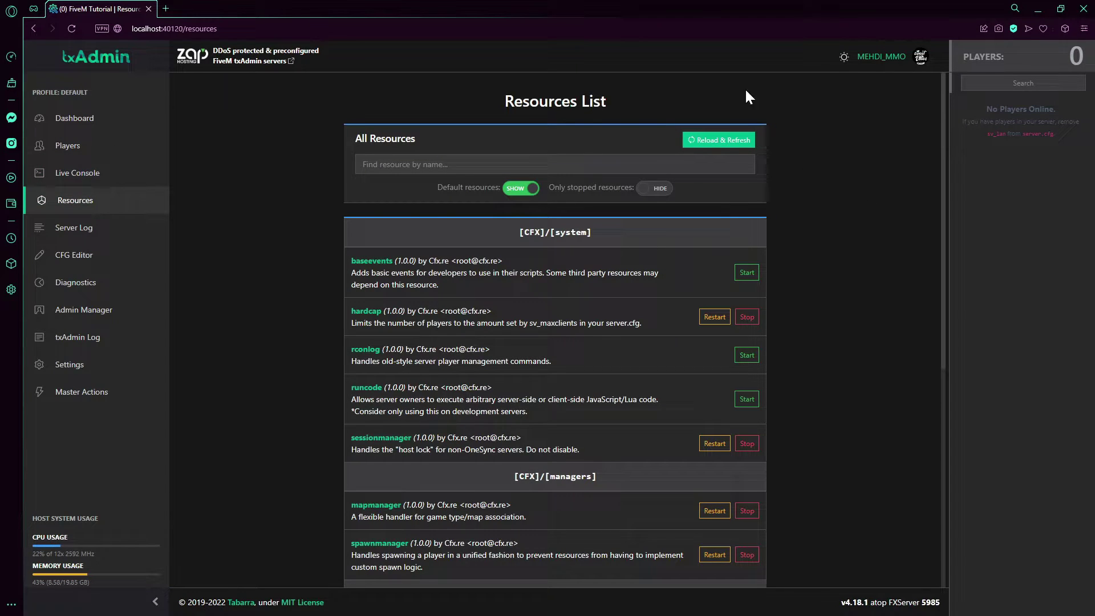
Step: Toggle the Default resources switch on and off and scroll through the resource list
left_click(534, 191)
left_click(535, 191)
left_click(532, 191)
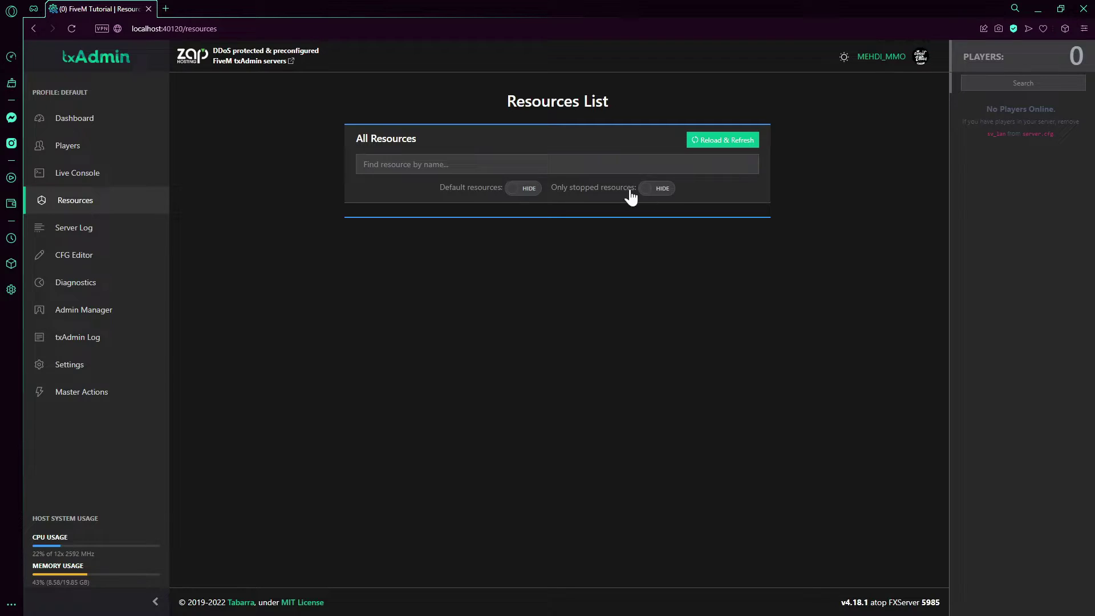
left_click(515, 192)
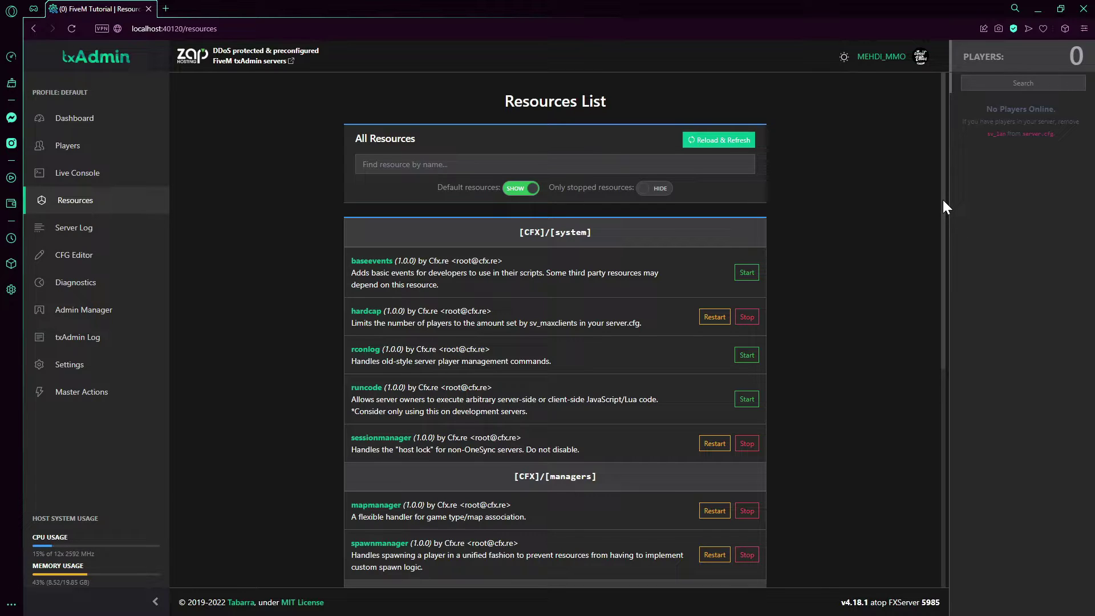
left_click_drag(942, 202, 922, 146)
key("ctrl+a")
left_click(935, 333)
left_click_drag(942, 360, 914, 224)
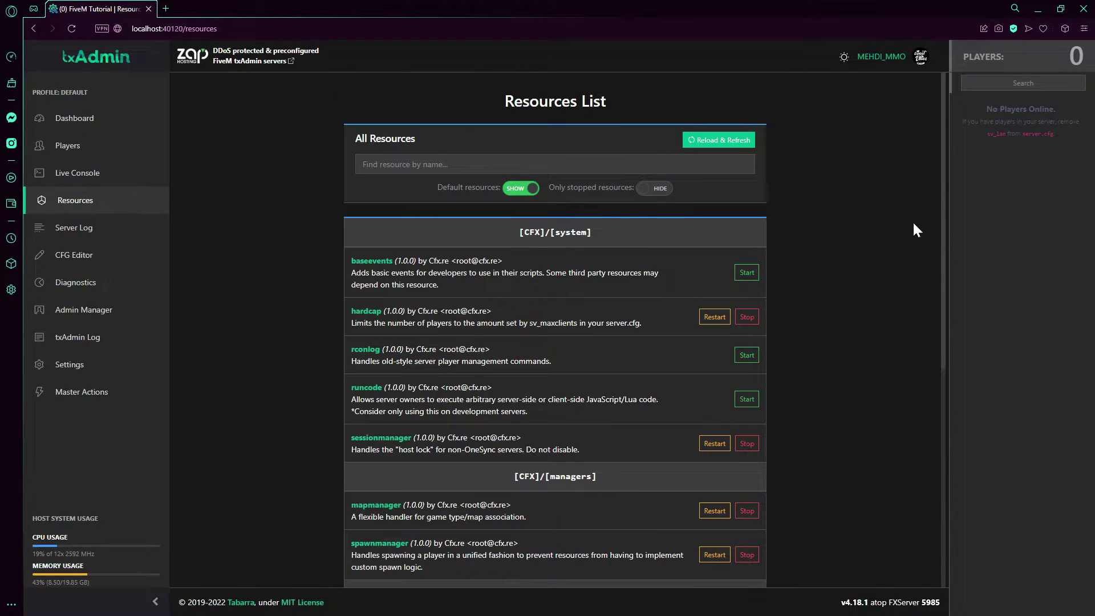
Step: Show only stopped resources including defaults, reset both filters, then open Server Log
left_click(510, 192)
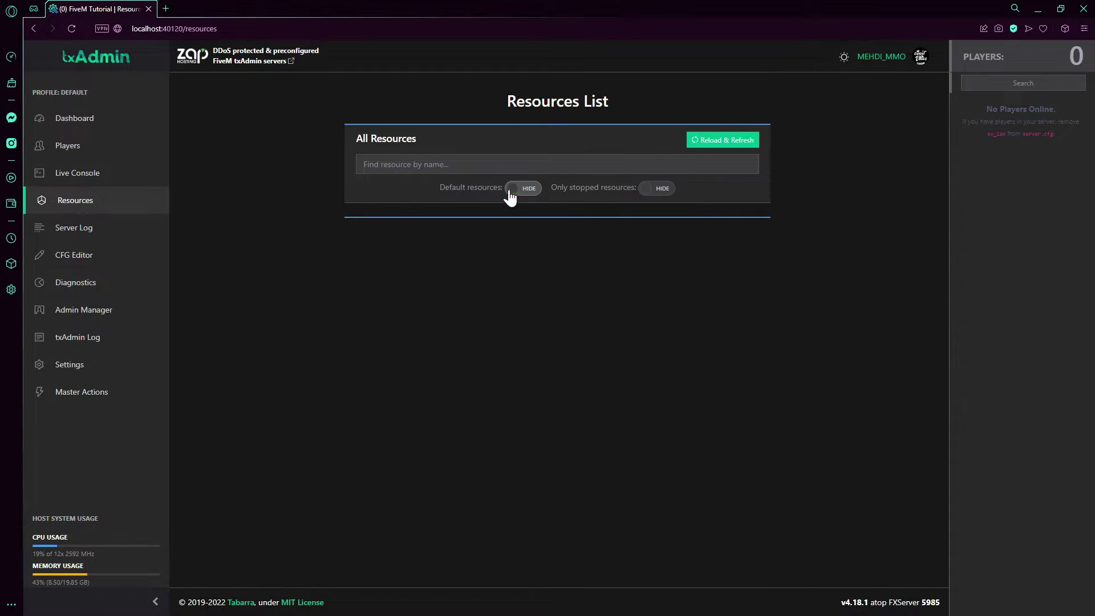
left_click(661, 191)
left_click(516, 189)
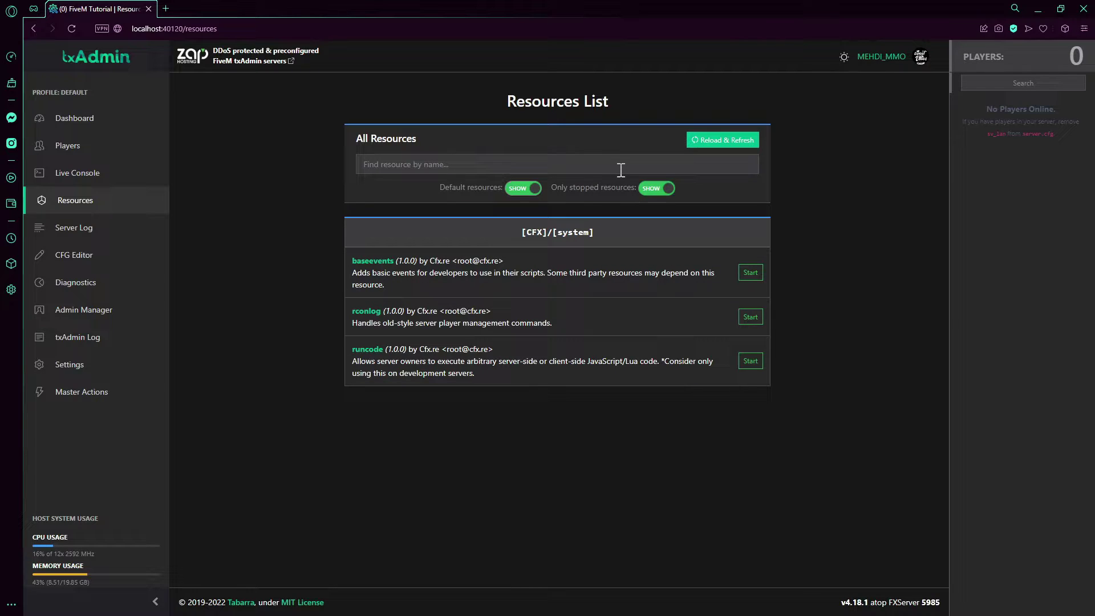
left_click_drag(494, 386, 334, 255)
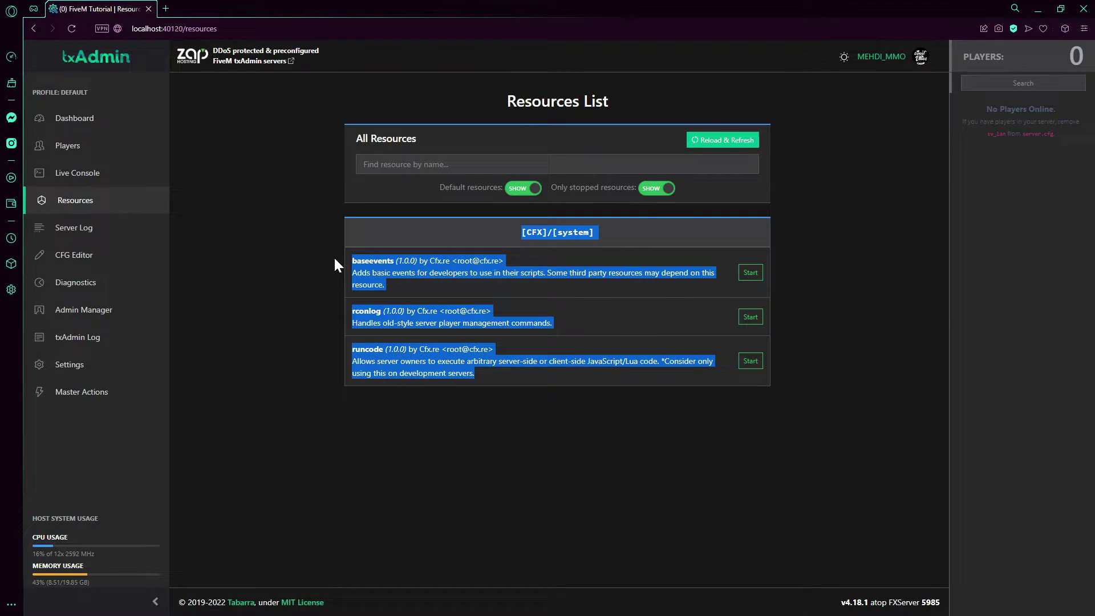
left_click(656, 188)
left_click(523, 188)
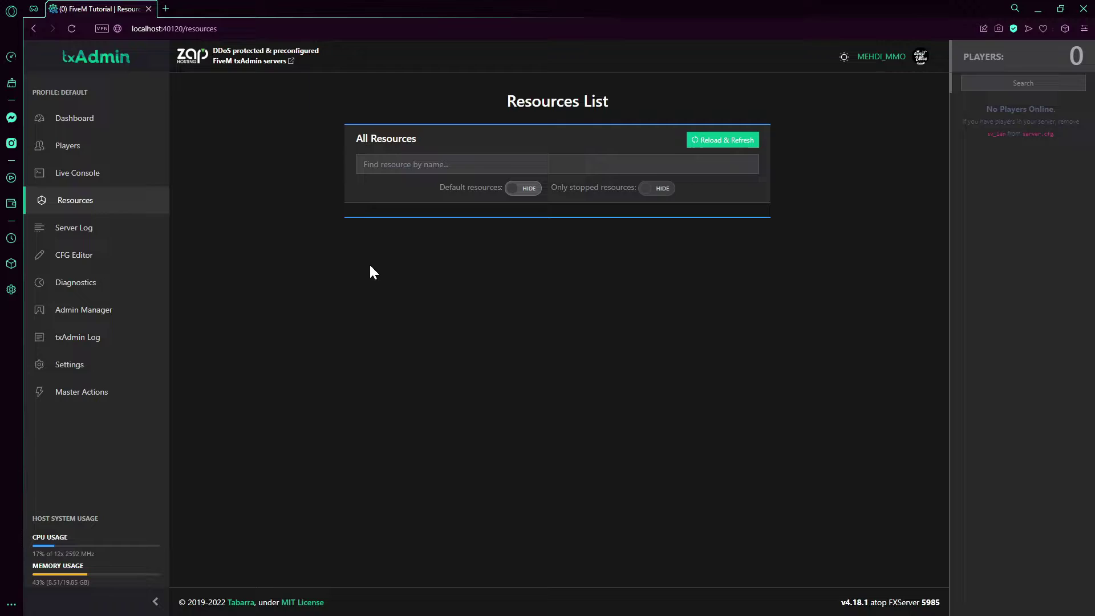
left_click(143, 236)
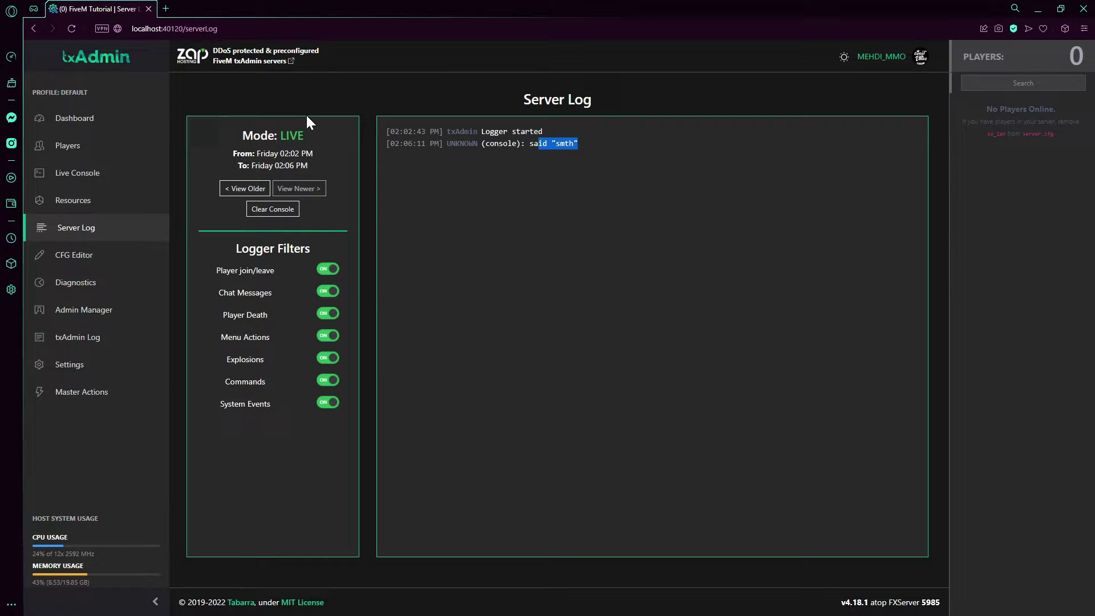
Step: Toggle Player Death logging off and on, switch between older and live entries, clear the log, open CFG Editor
left_click(329, 308)
left_click(328, 317)
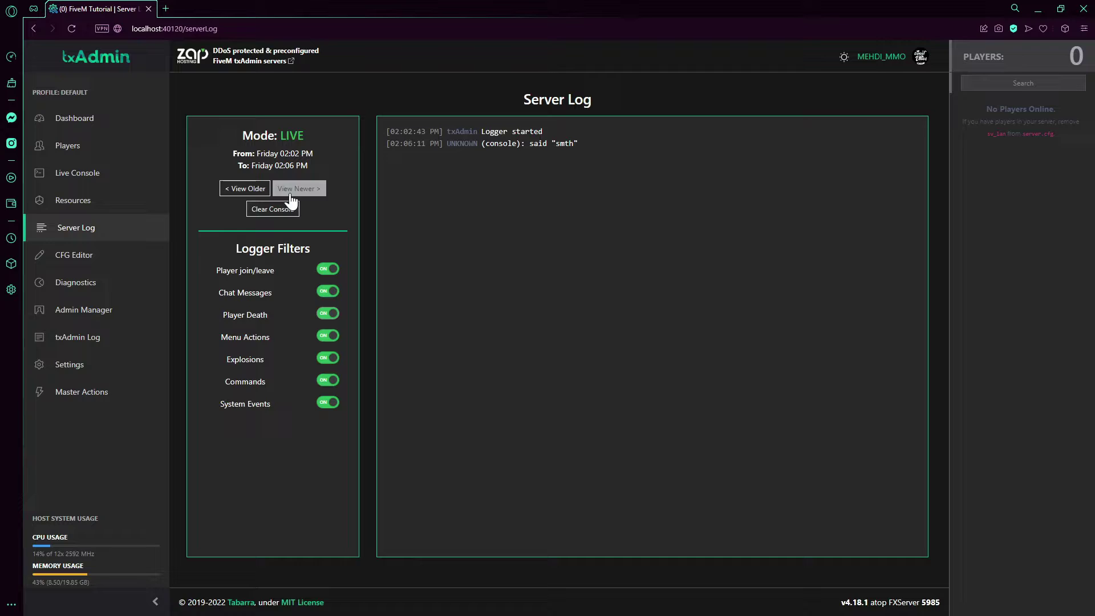
left_click(265, 190)
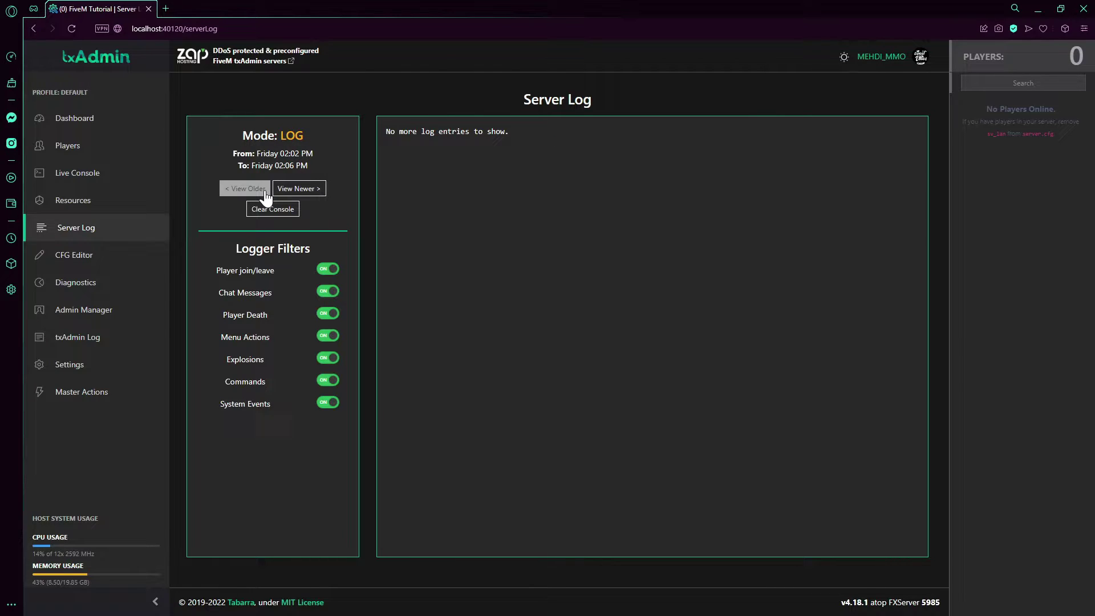
left_click(295, 190)
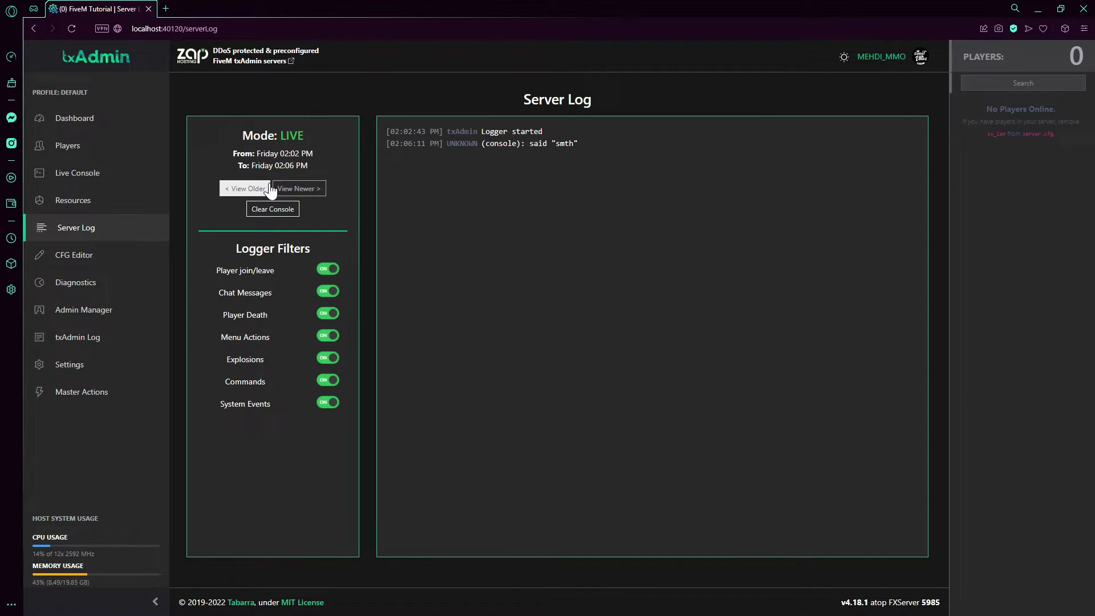
left_click(245, 189)
left_click(301, 189)
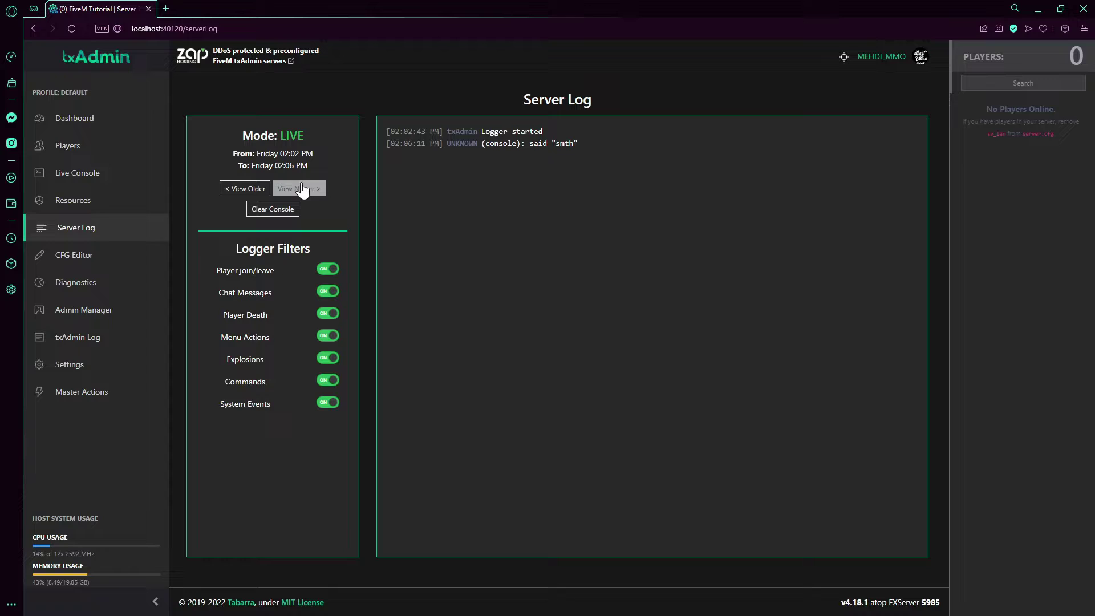
left_click(278, 211)
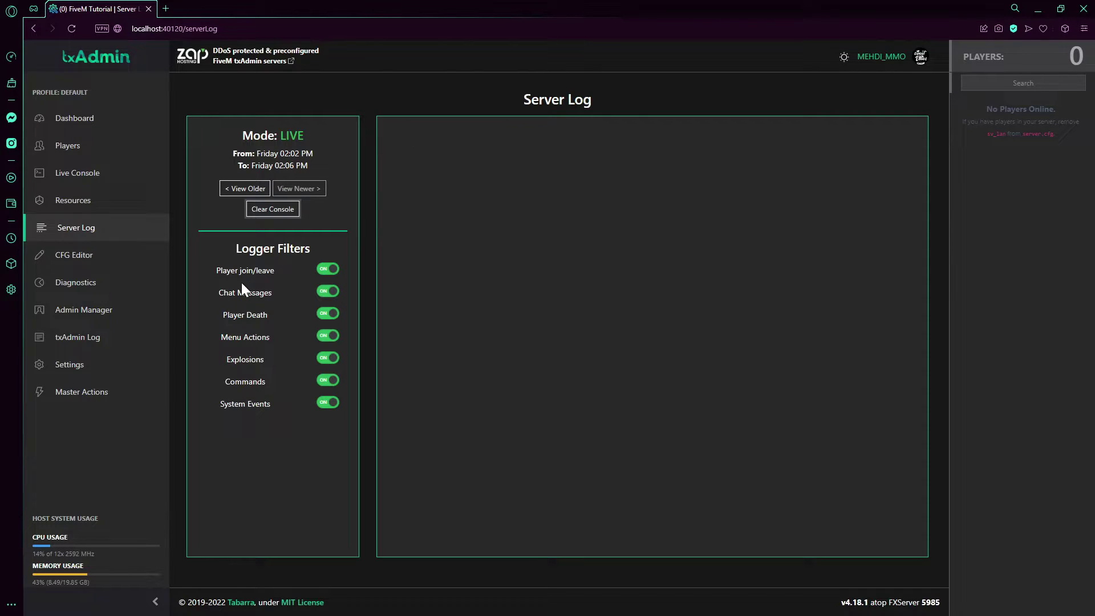
left_click(138, 253)
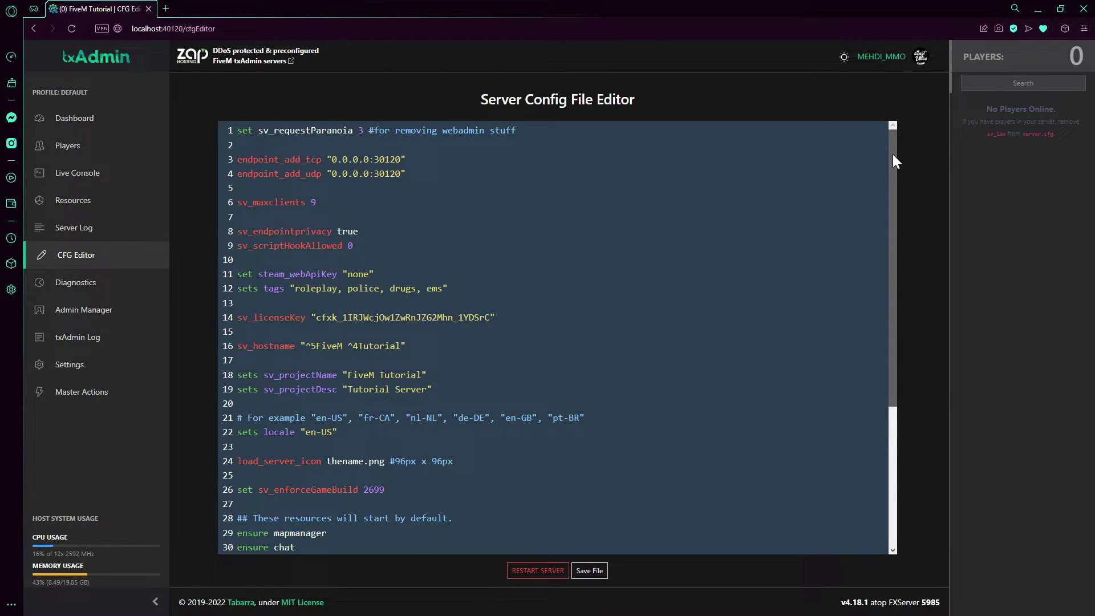
Step: Scroll through the server configuration file, then go to the Diagnostics page
left_click_drag(892, 154, 873, 135)
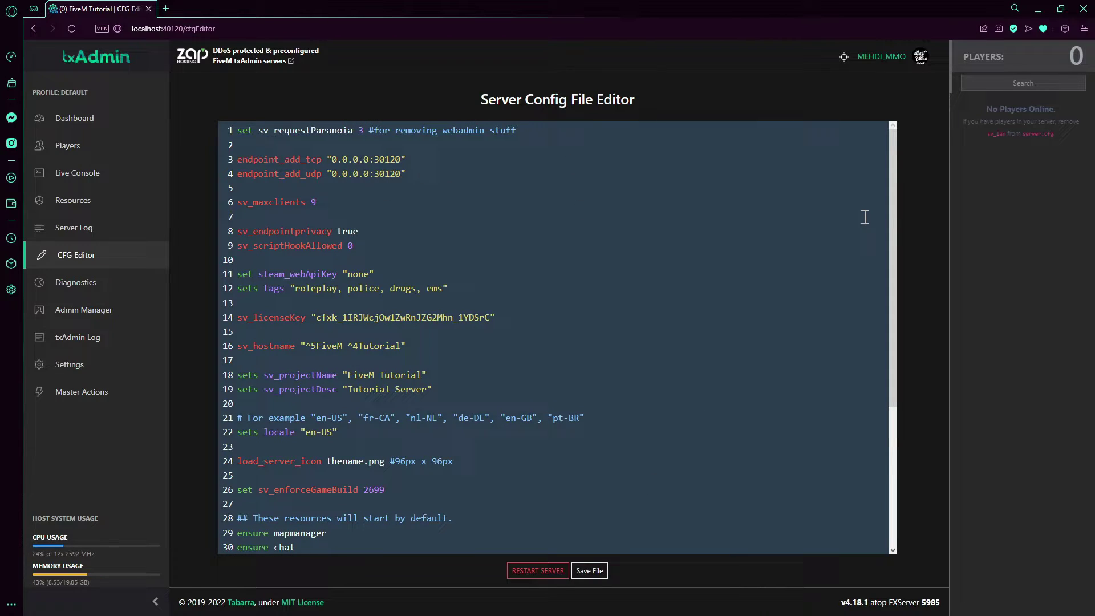
left_click_drag(898, 199, 880, 348)
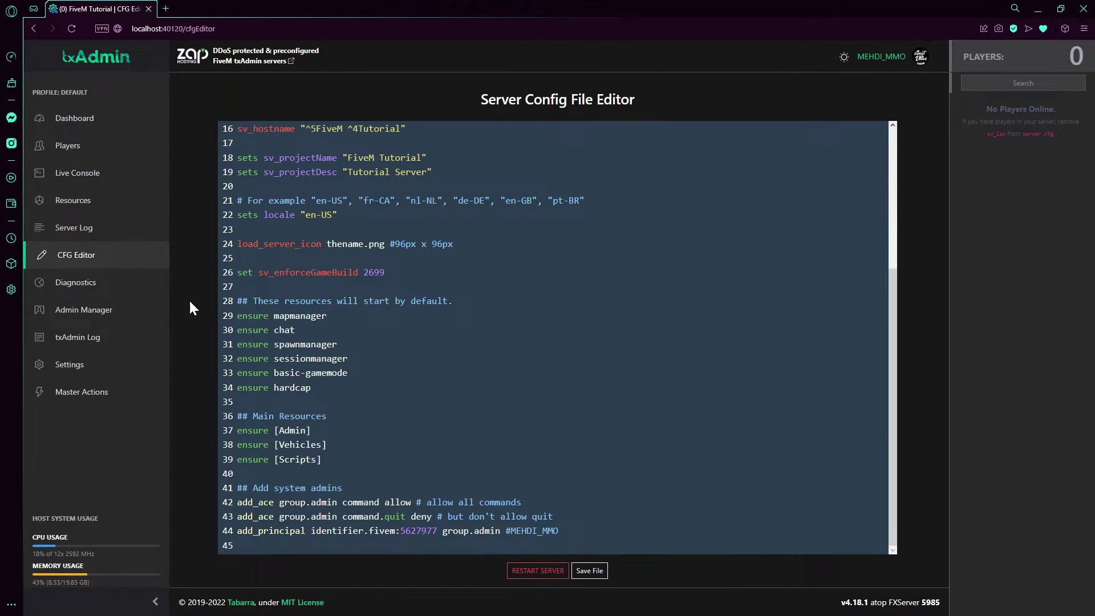
left_click(103, 283)
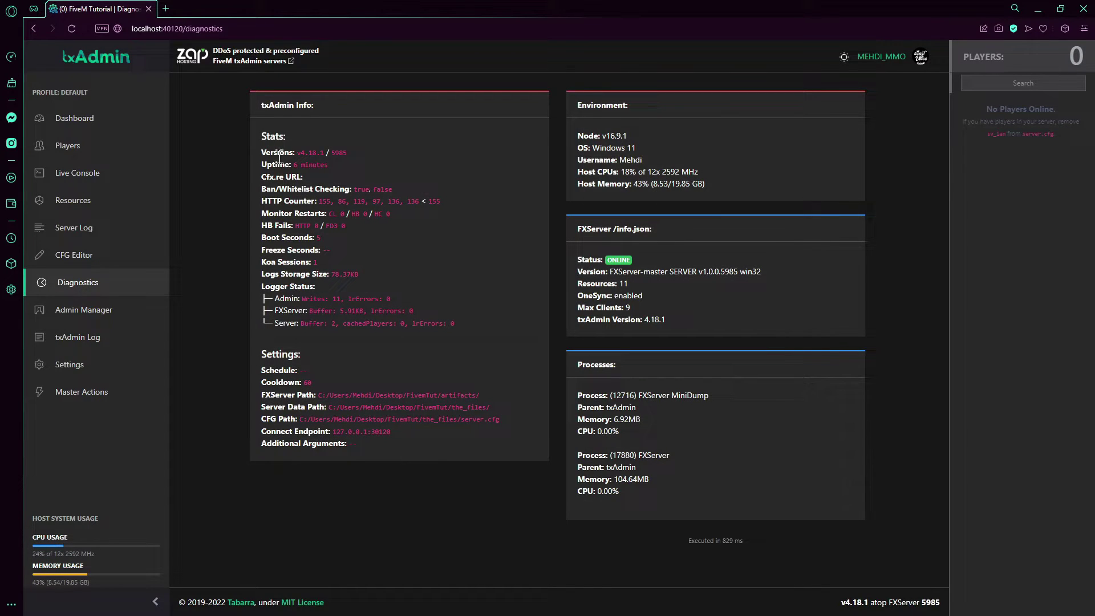
Step: Read the Stats section's Versions line, build 5985, version v4.18.1 and Uptime
left_click_drag(260, 135, 344, 141)
left_click_drag(260, 152, 370, 155)
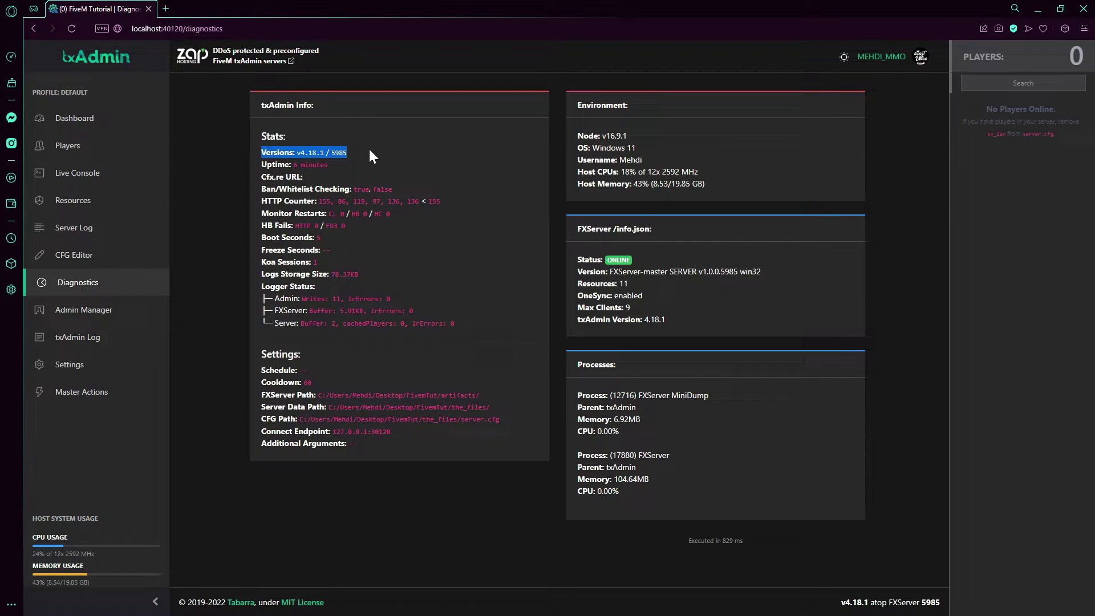
left_click(368, 147)
triple_click(345, 149)
left_click(355, 147)
double_click(338, 152)
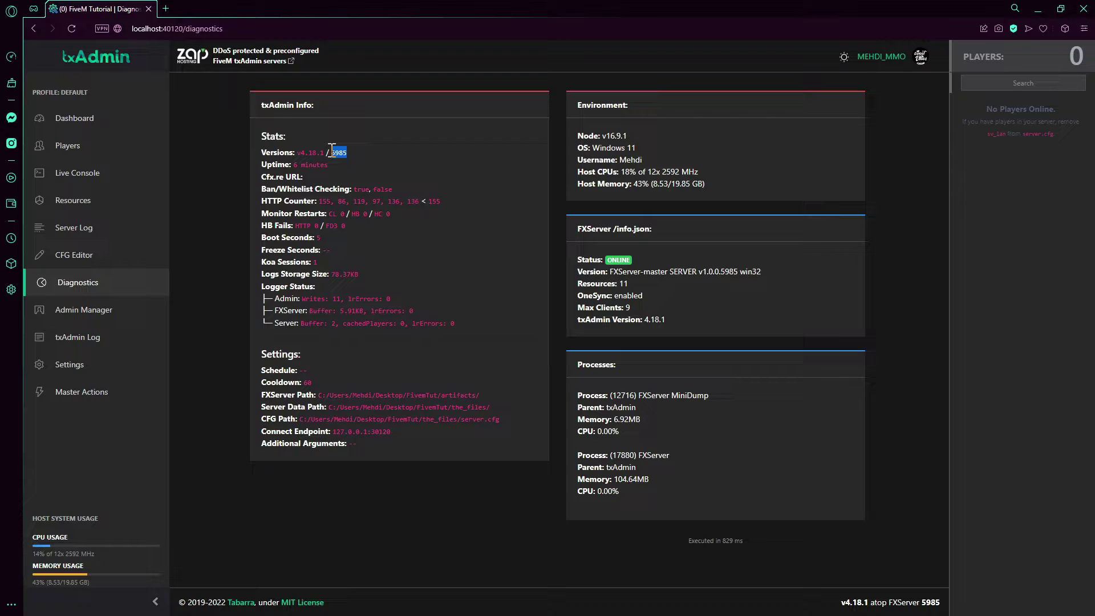
left_click(341, 157)
left_click_drag(325, 153, 297, 153)
left_click(331, 176)
triple_click(334, 162)
left_click(357, 173)
Step: Inspect the Cfx.re URL entry and the 119 value in Stats
left_click_drag(302, 177, 264, 177)
left_click(264, 178)
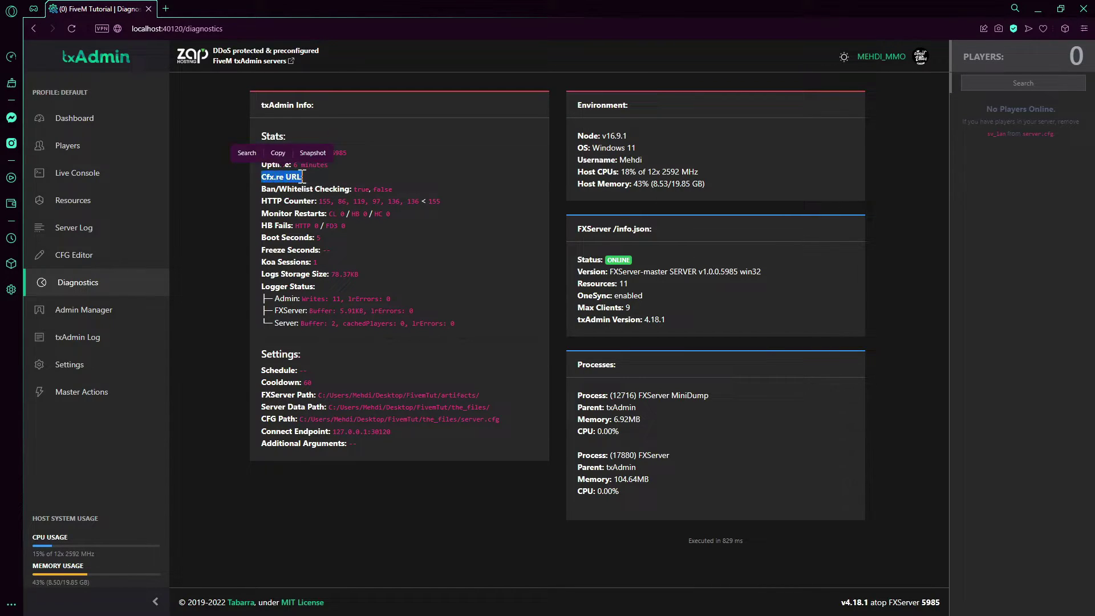
left_click(340, 183)
left_click(276, 182)
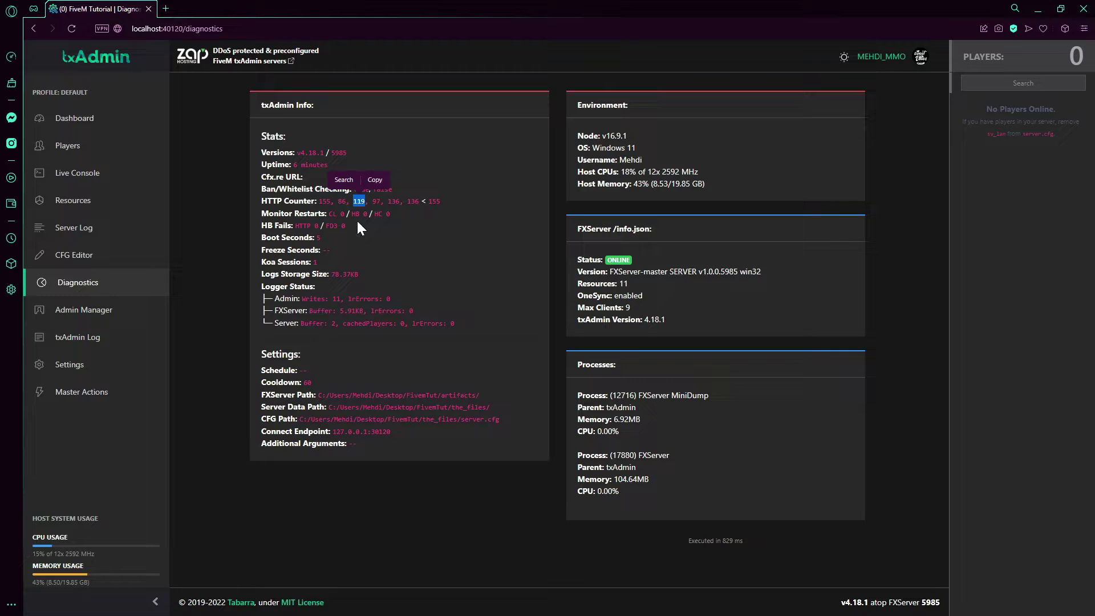
left_click(371, 209)
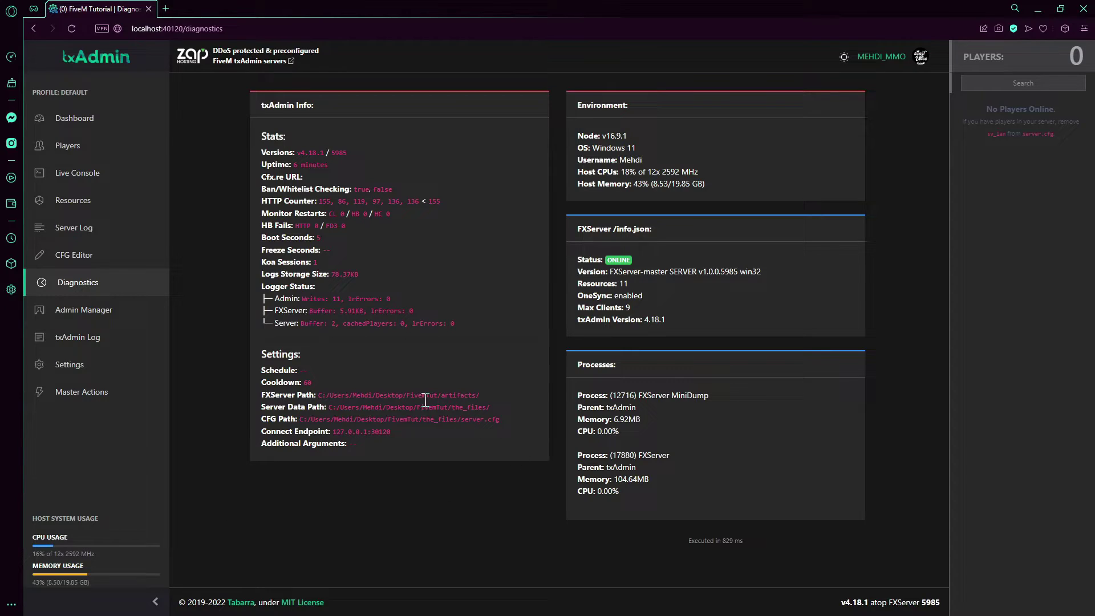
Step: Review the FXServer path settings and Windows environment details, then open Admin Manager
left_click_drag(318, 394, 532, 441)
left_click(590, 488)
left_click(633, 134)
double_click(614, 148)
left_click(669, 152)
left_click_drag(641, 160, 726, 176)
left_click(726, 175)
left_click_drag(579, 182, 737, 206)
left_click(748, 247)
left_click(149, 314)
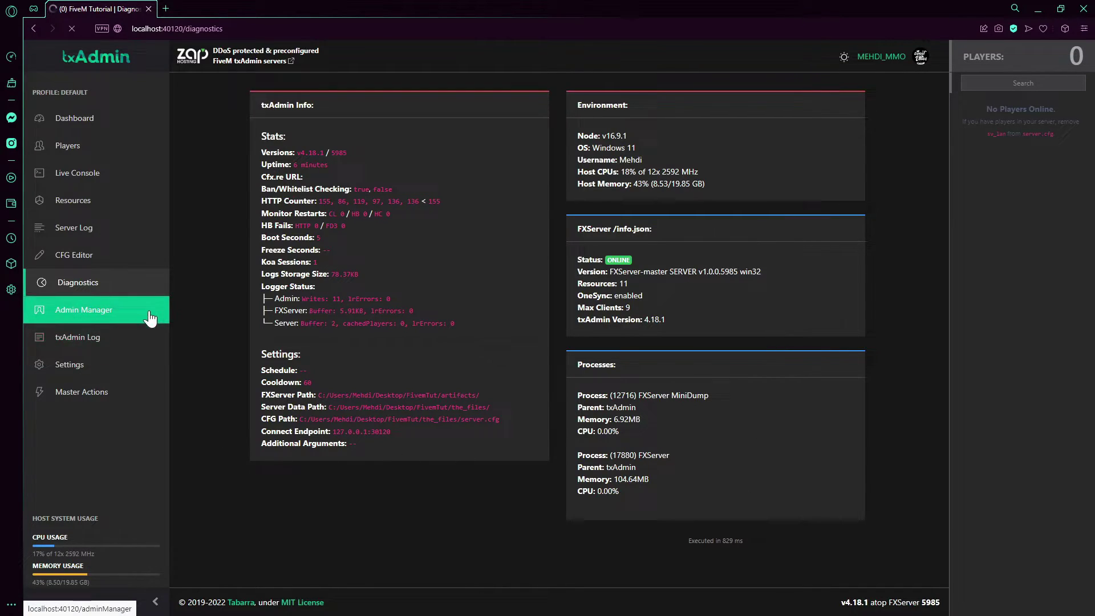
Step: Start a new admin with a placeholder username, move to Cfx.re ID, then open a new tab
left_click(742, 143)
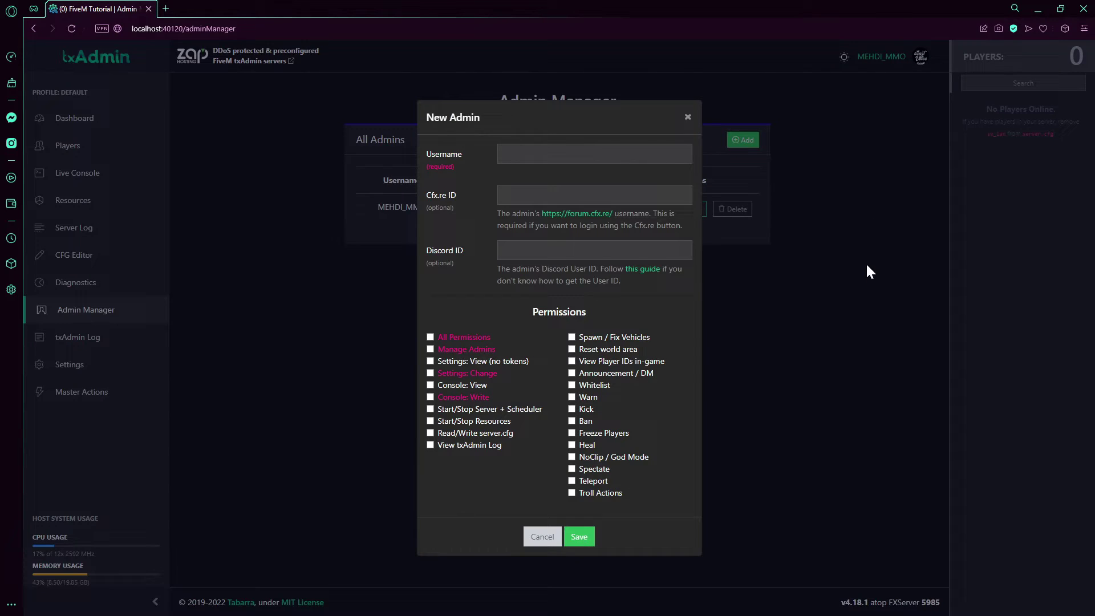
left_click(588, 162)
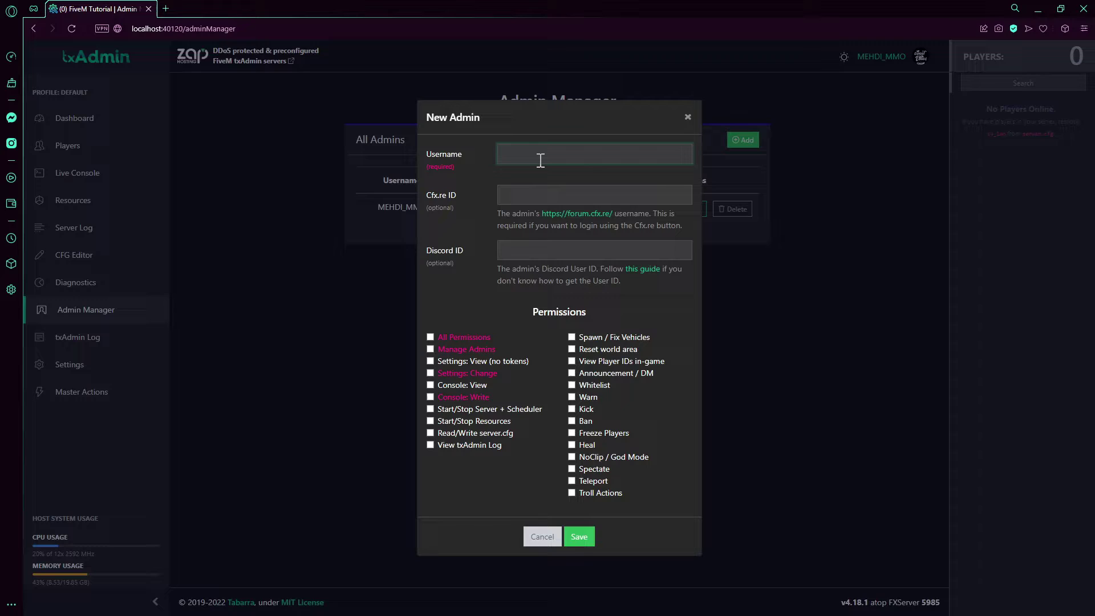
type("zeçzufzefs")
left_click(596, 196)
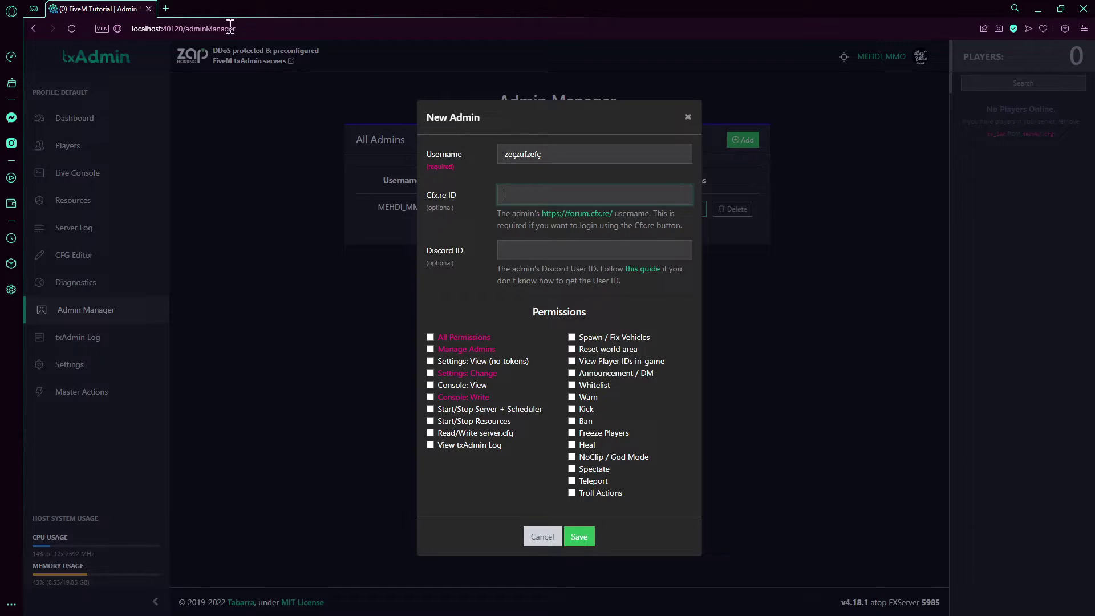
left_click(169, 8)
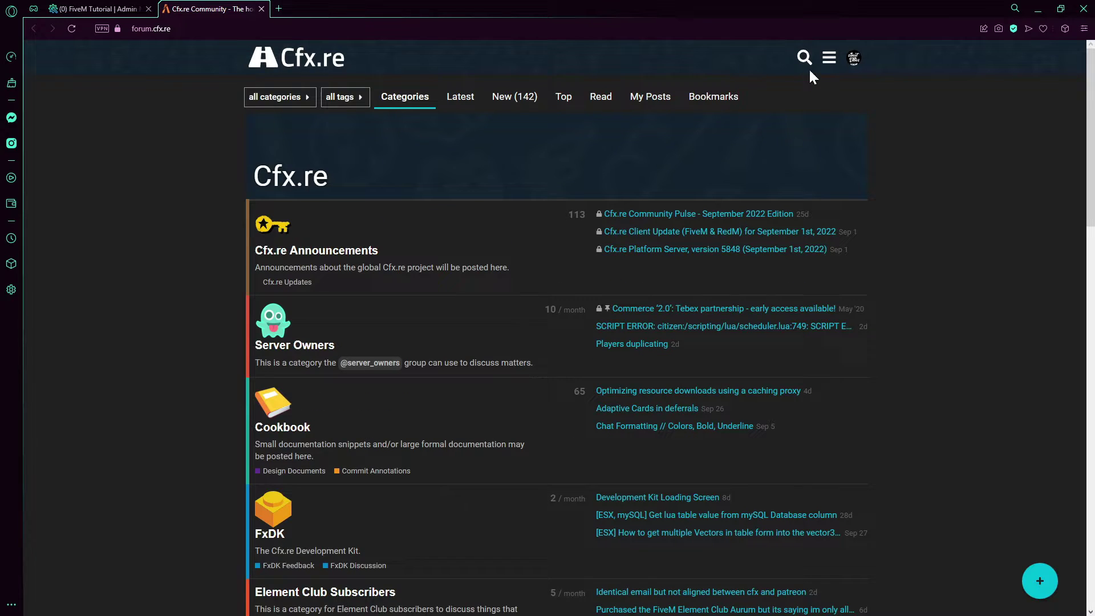
Step: Search the Cfx.re Forum for the member's username, correcting a misspelled search term
left_click(805, 58)
type("anddy")
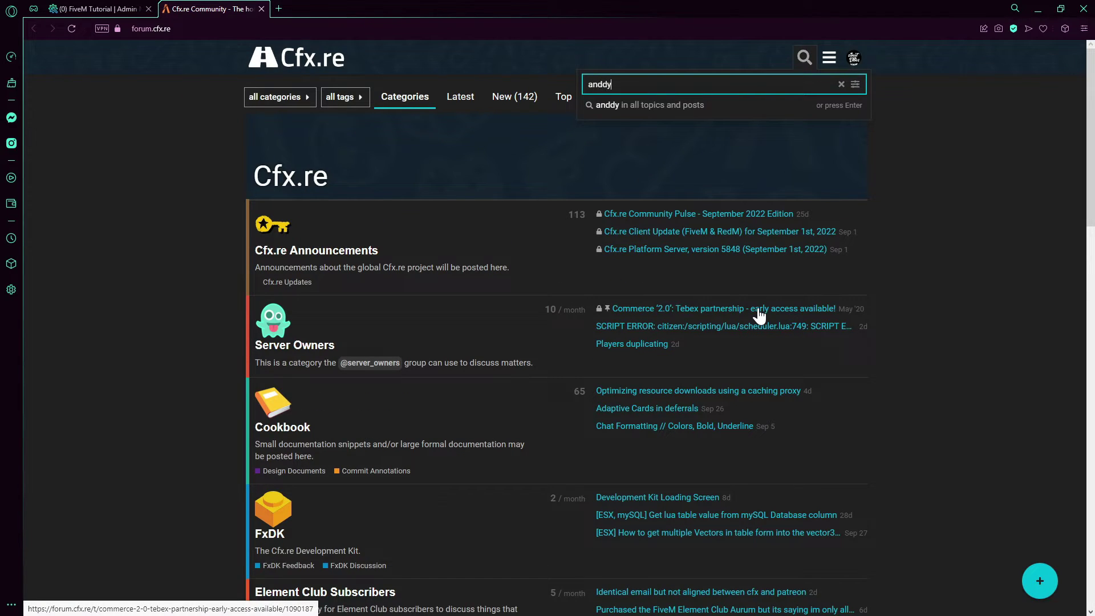
key("Return")
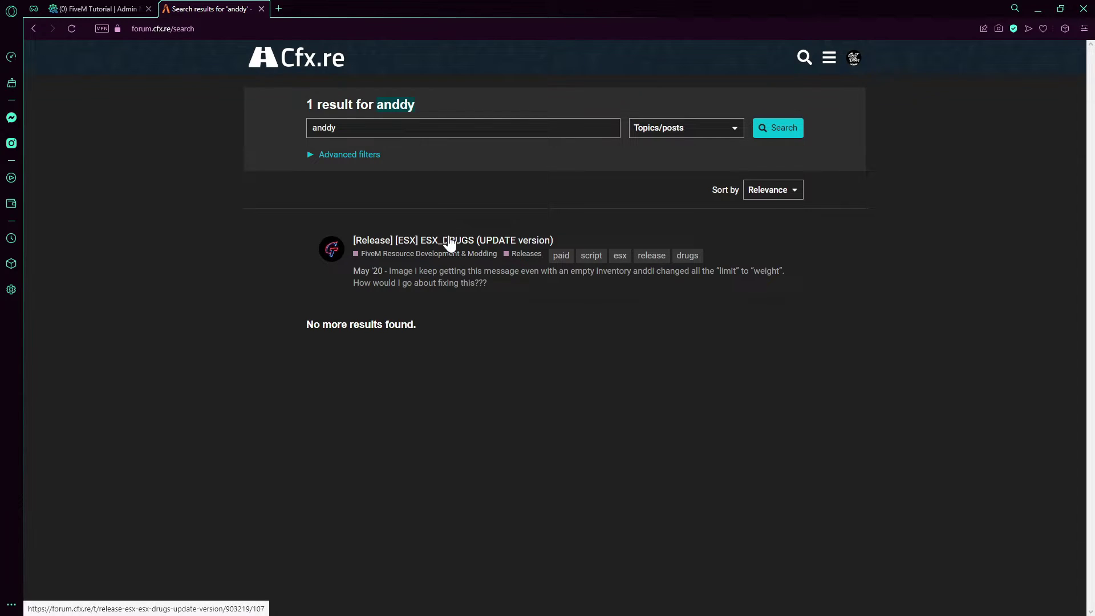
left_click(375, 128)
key("BackSpace")
key("BackSpace")
key("BackSpace")
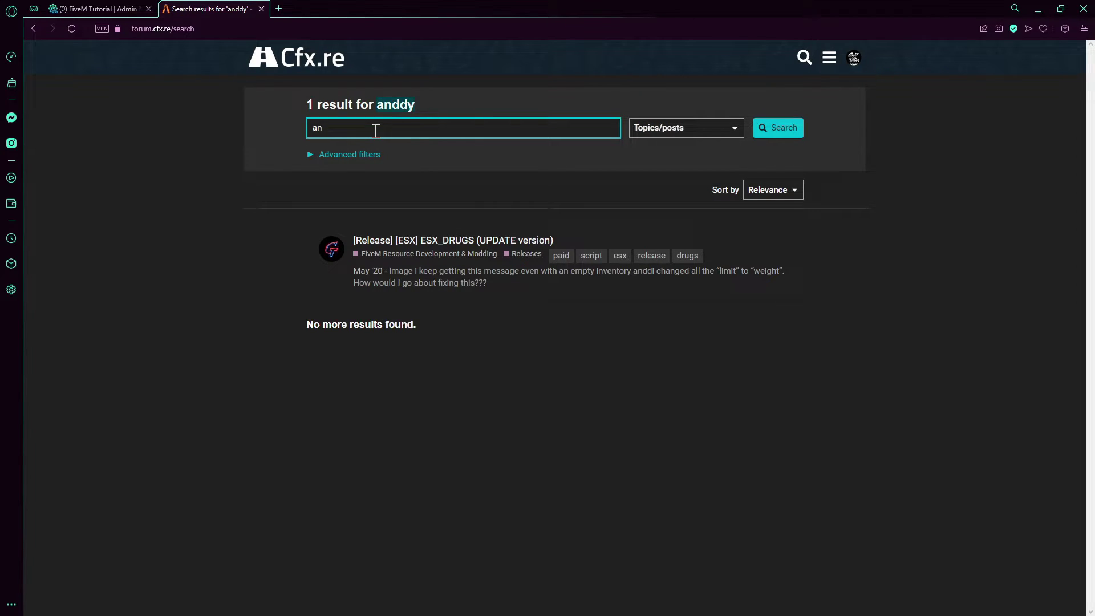
type("dyy")
key("Return")
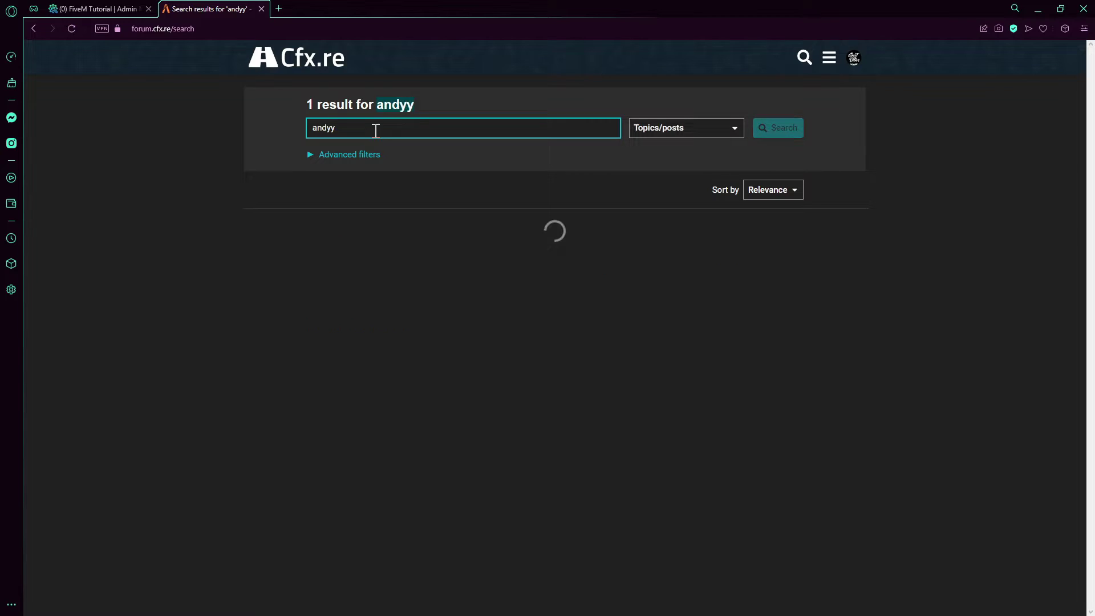
Step: Open the member's profile, trim /summary from its address and copy the username
left_click(332, 248)
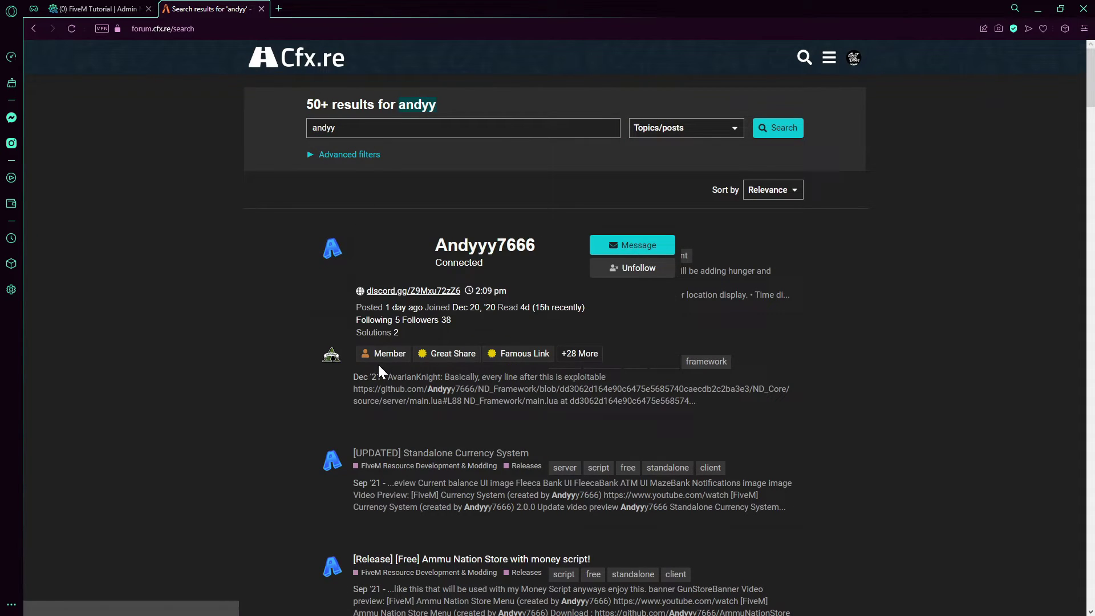
left_click(479, 242)
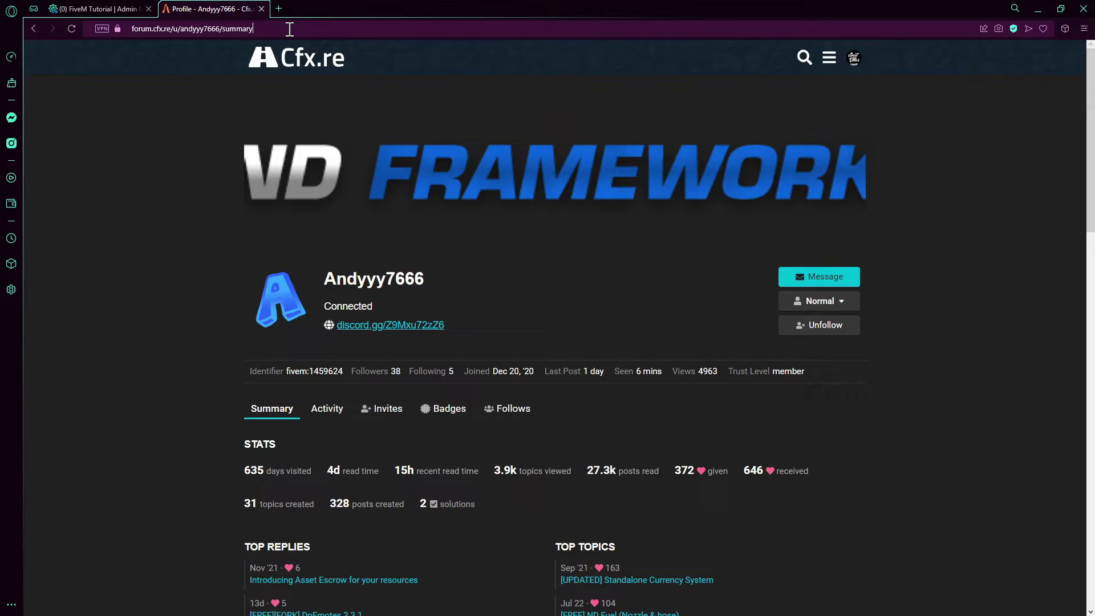
left_click_drag(256, 27, 236, 27)
key("shift+Left")
key("shift+Left")
key("shift+Left")
key("shift+Left")
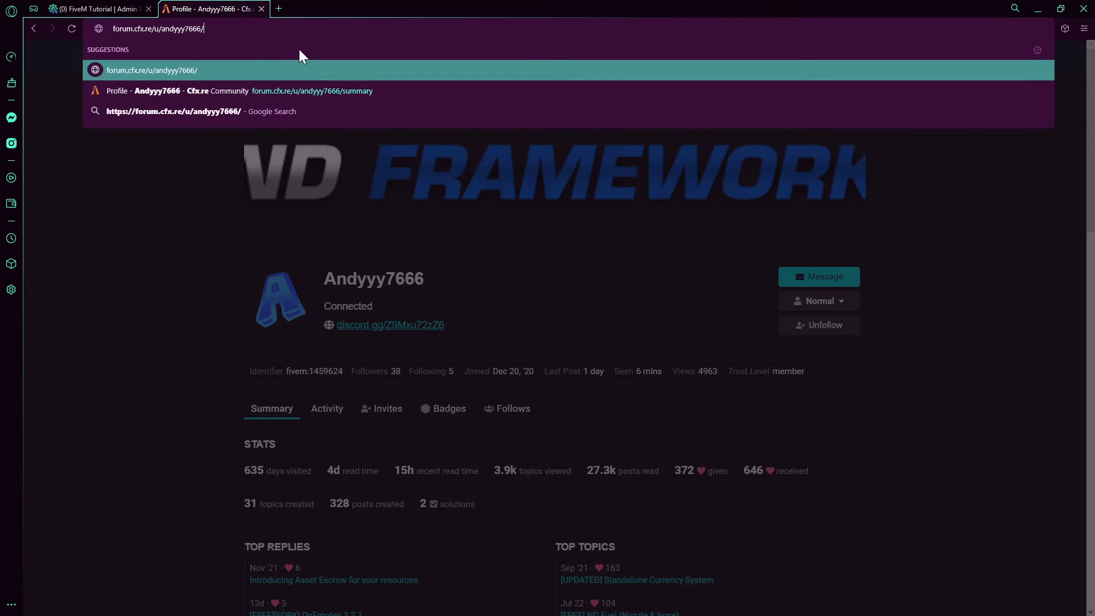
key("BackSpace")
key("shift+Left")
key("shift+Left")
key("shift+Left")
key("shift+Left")
key("shift+Left")
key("shift+Left")
key("shift+Left")
key("shift+Left")
key("shift+Left")
key("shift+Left")
key("ctrl+c")
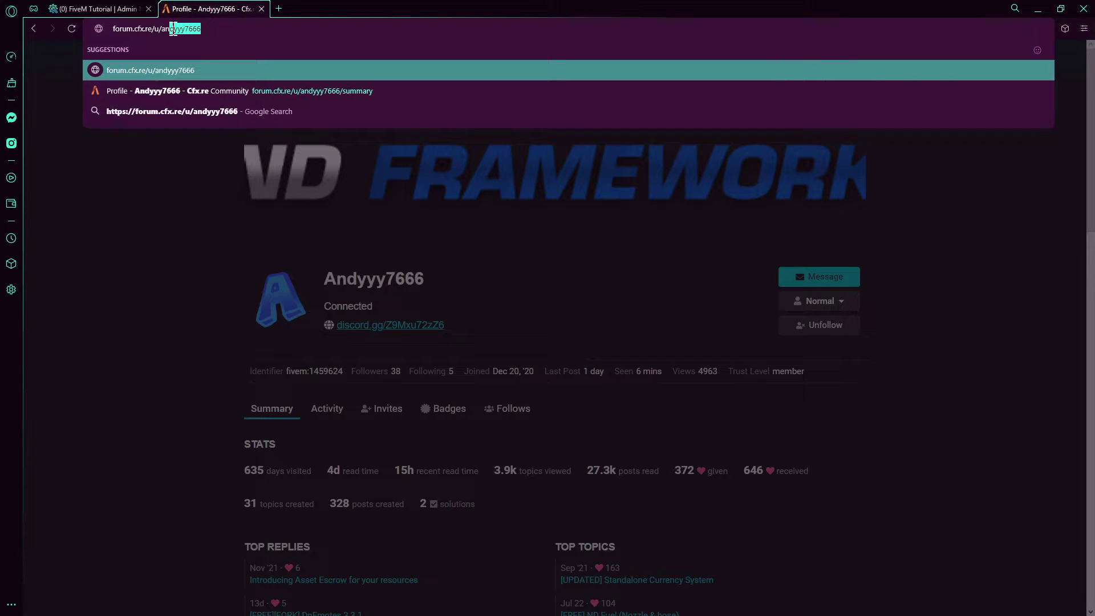
Step: Paste the copied forum username into the new admin's Cfx.re ID field
left_click(121, 8)
left_click(569, 195)
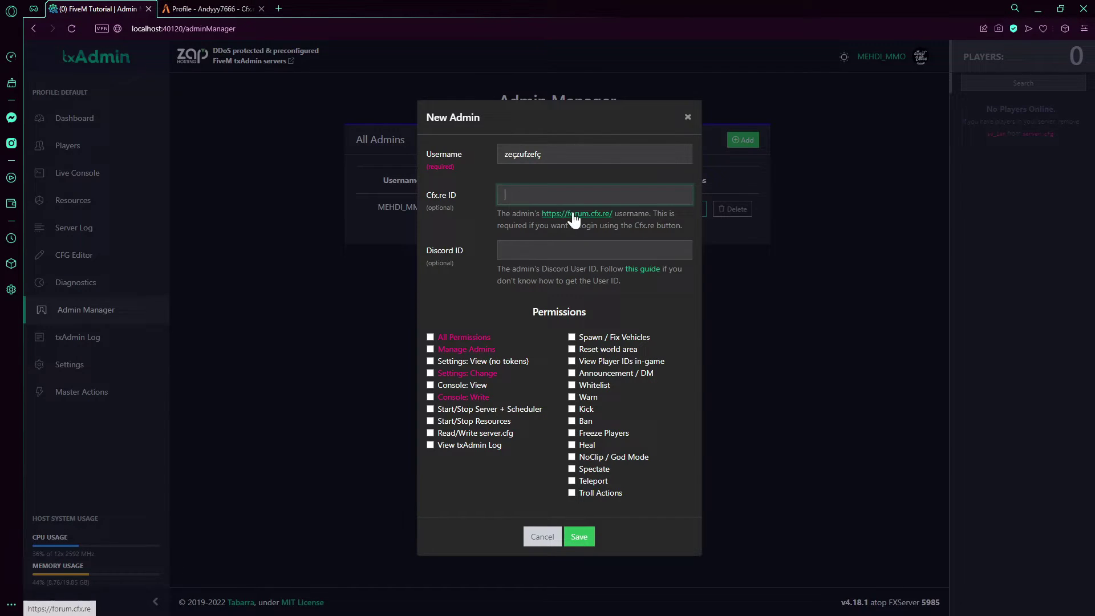
key("ctrl+v")
double_click(577, 191)
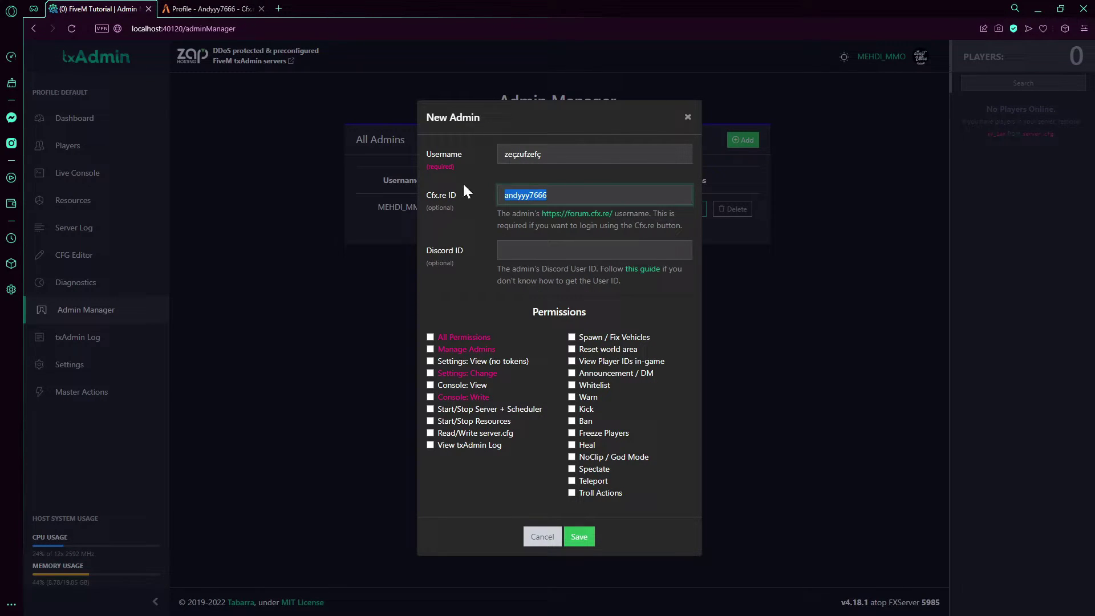
left_click(619, 254)
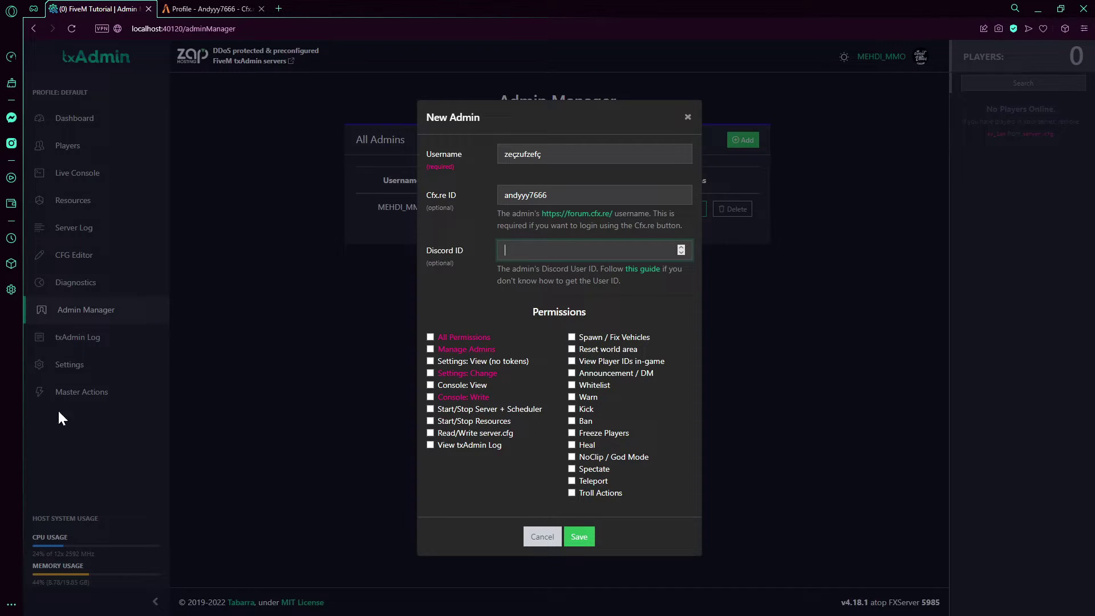
left_click(612, 197)
left_click(601, 153)
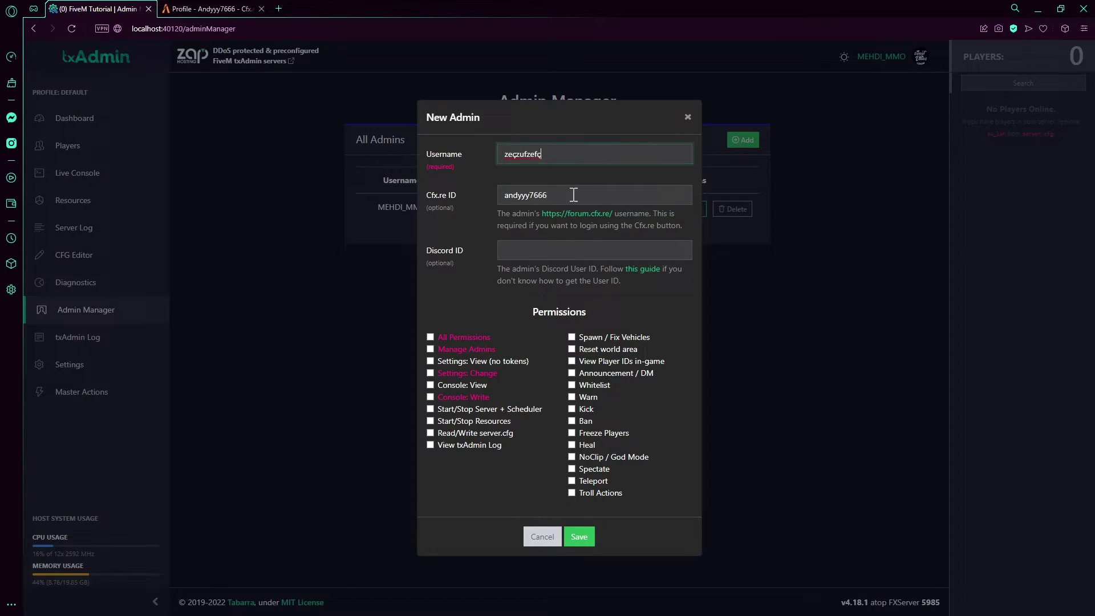
left_click(573, 249)
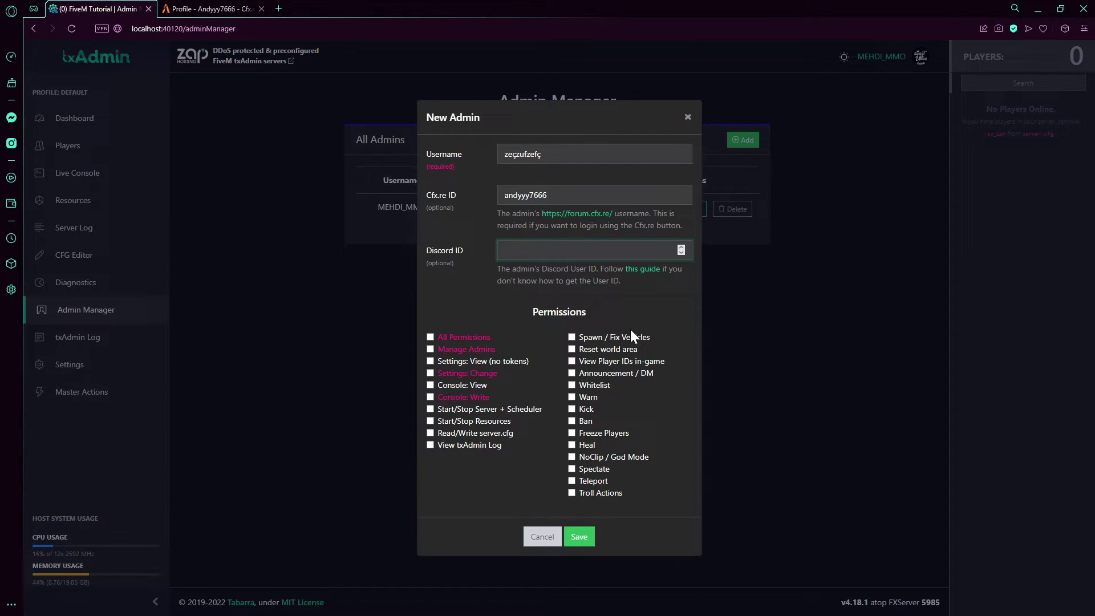
Step: Tick the new admin's permission boxes, including Kick
left_click(590, 408)
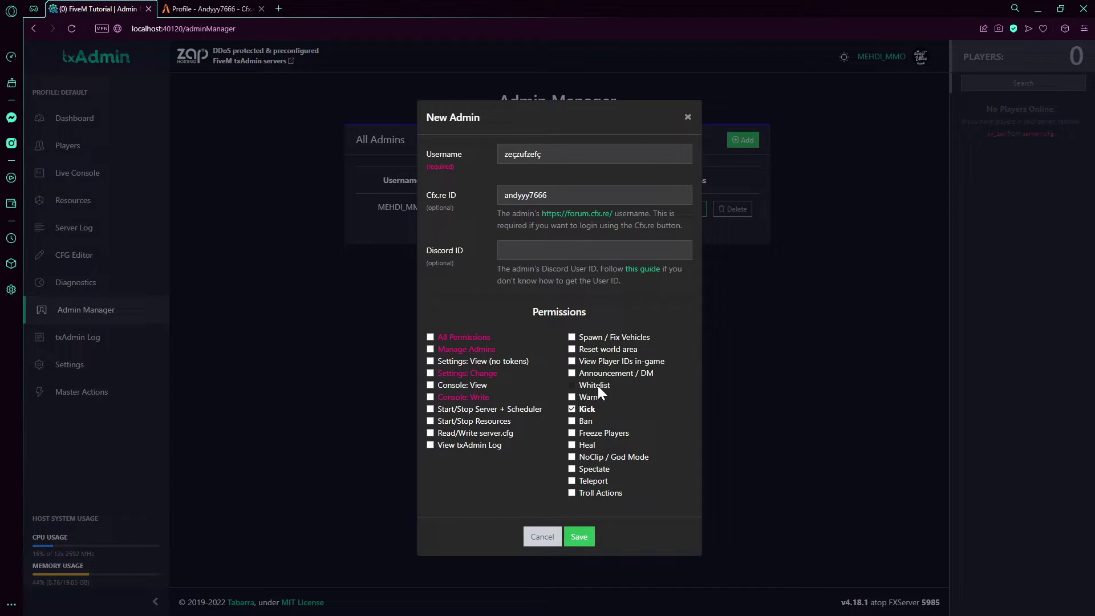
left_click(505, 409)
left_click(463, 385)
left_click(482, 349)
left_click(469, 373)
left_click(484, 421)
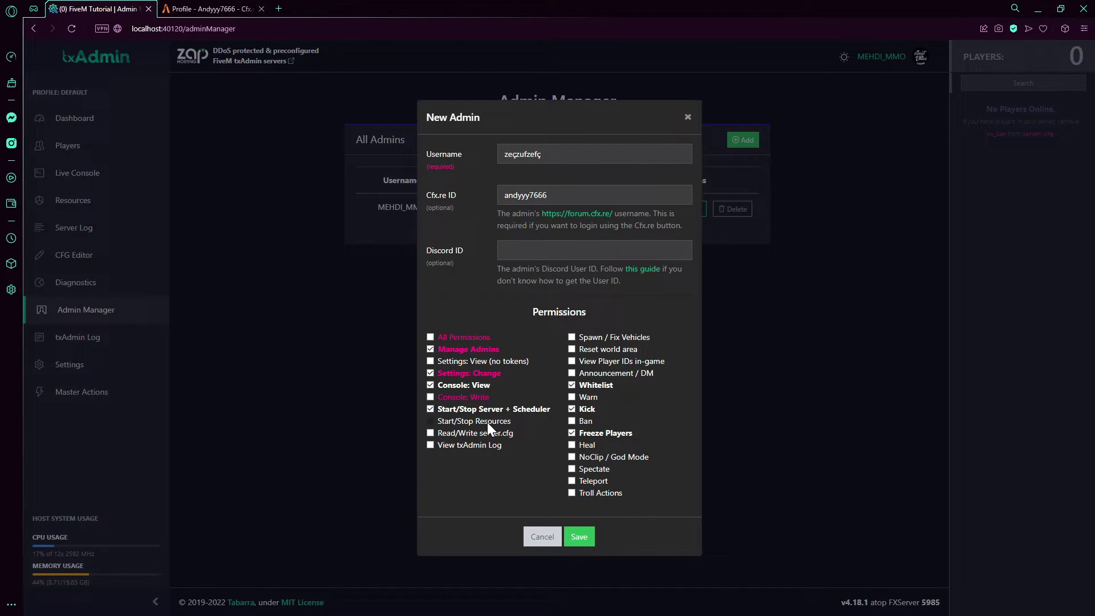
left_click(478, 433)
left_click(573, 433)
Step: Remove the invalid ç from the username, save the new admin and dismiss the confirmation
left_click(579, 539)
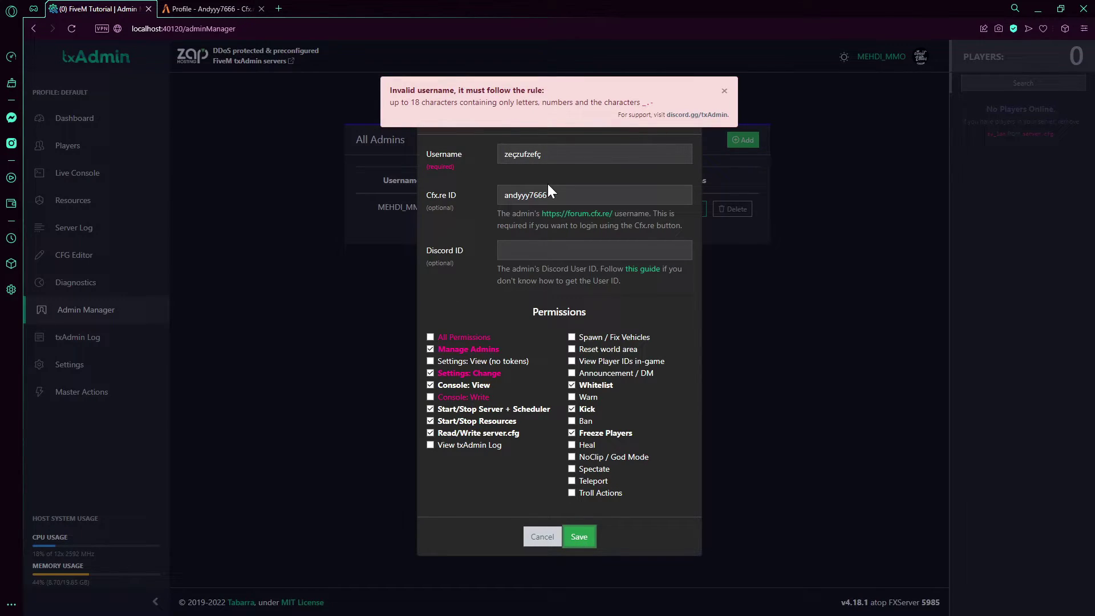
left_click(566, 155)
key("BackSpace")
type("c")
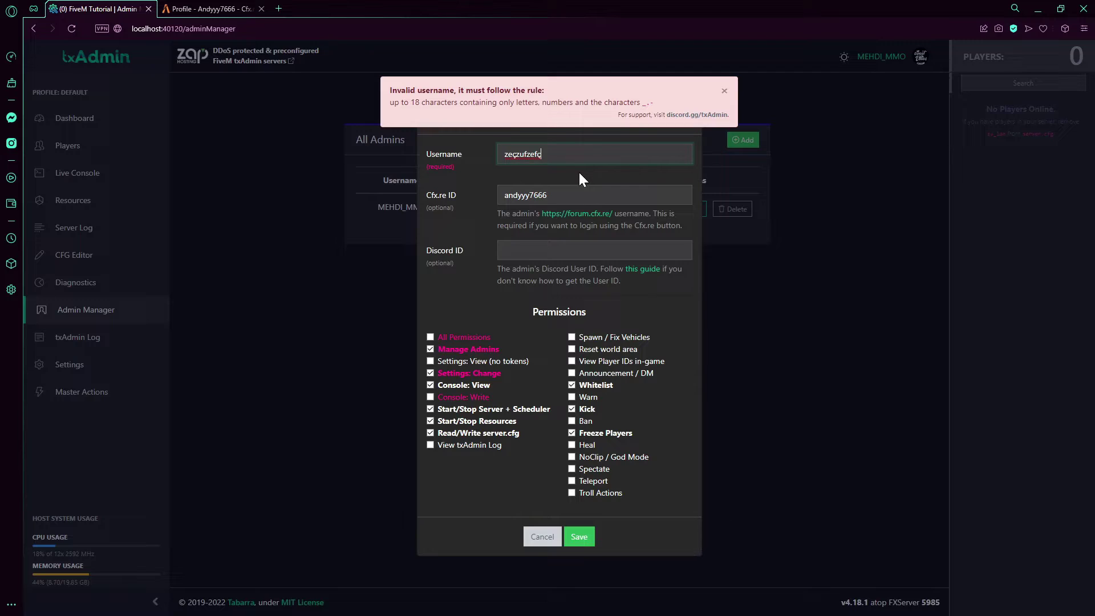
key("BackSpace")
left_click(519, 155)
key("BackSpace")
left_click(589, 539)
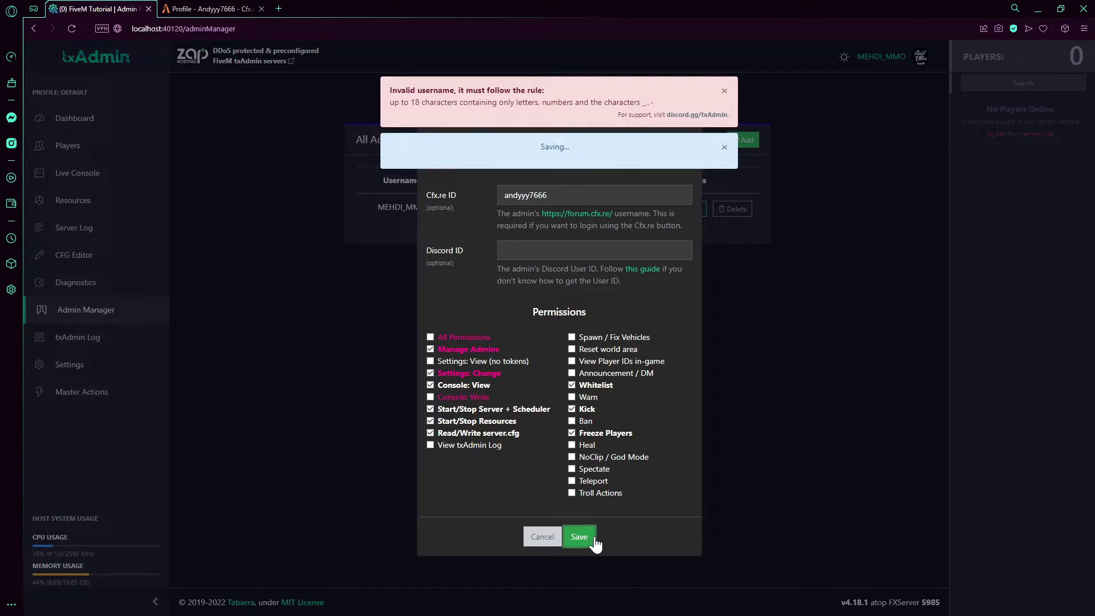
left_click(751, 265)
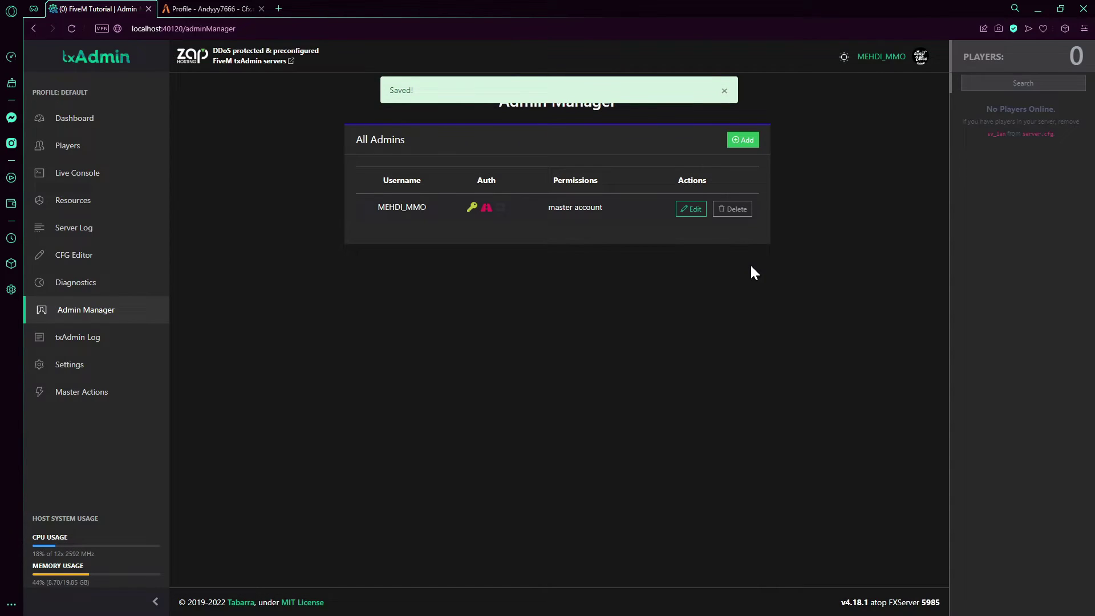
Step: Reload the admin list and review the new admin's username and Cfx.re ID without changes
left_click(73, 29)
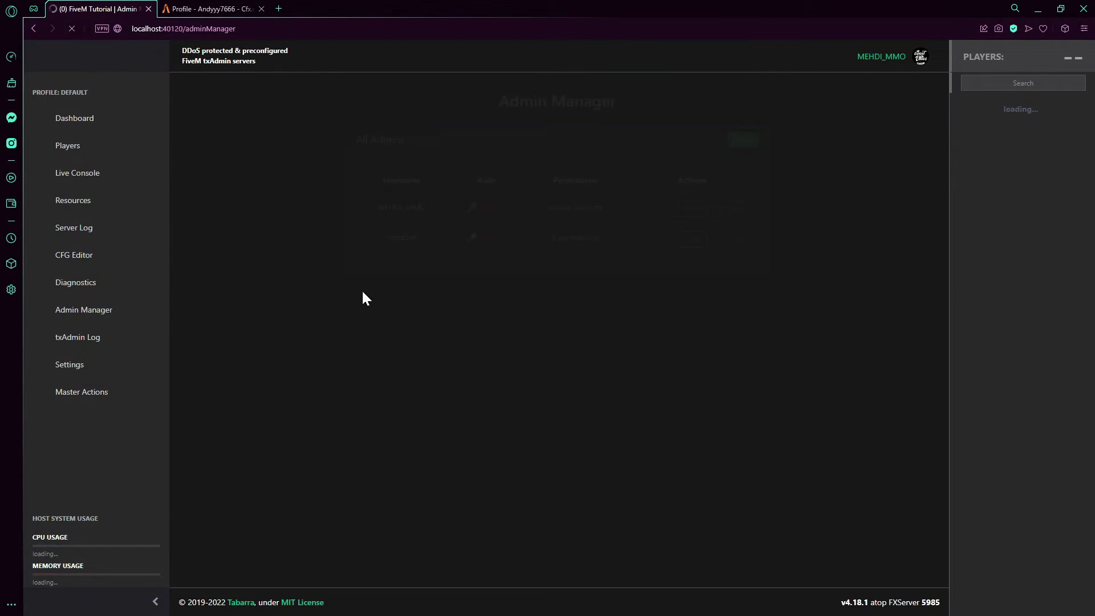
double_click(417, 236)
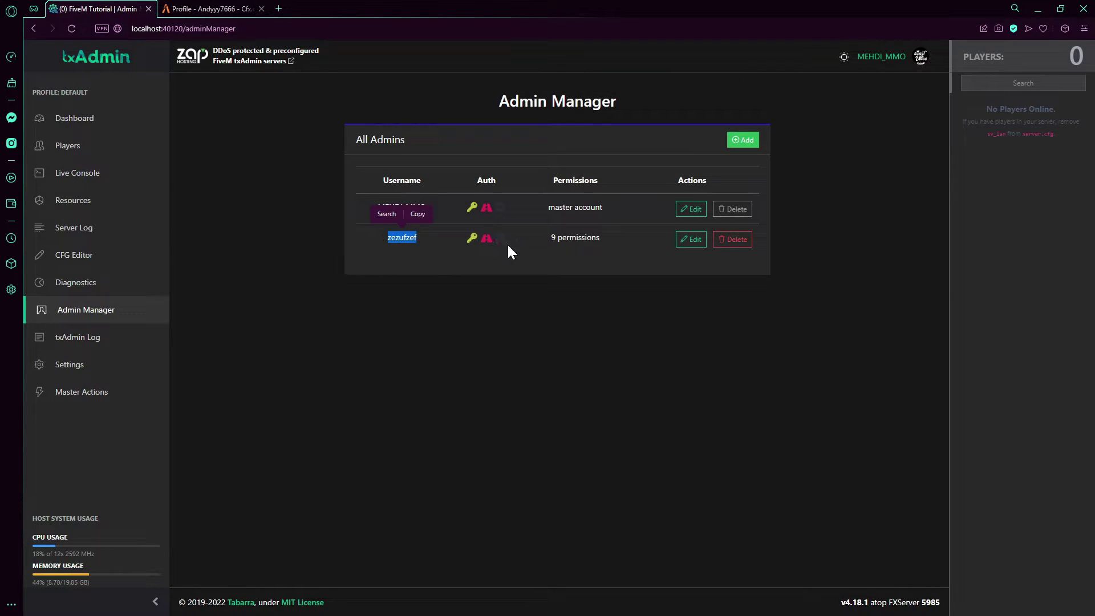
left_click(691, 239)
left_click(547, 161)
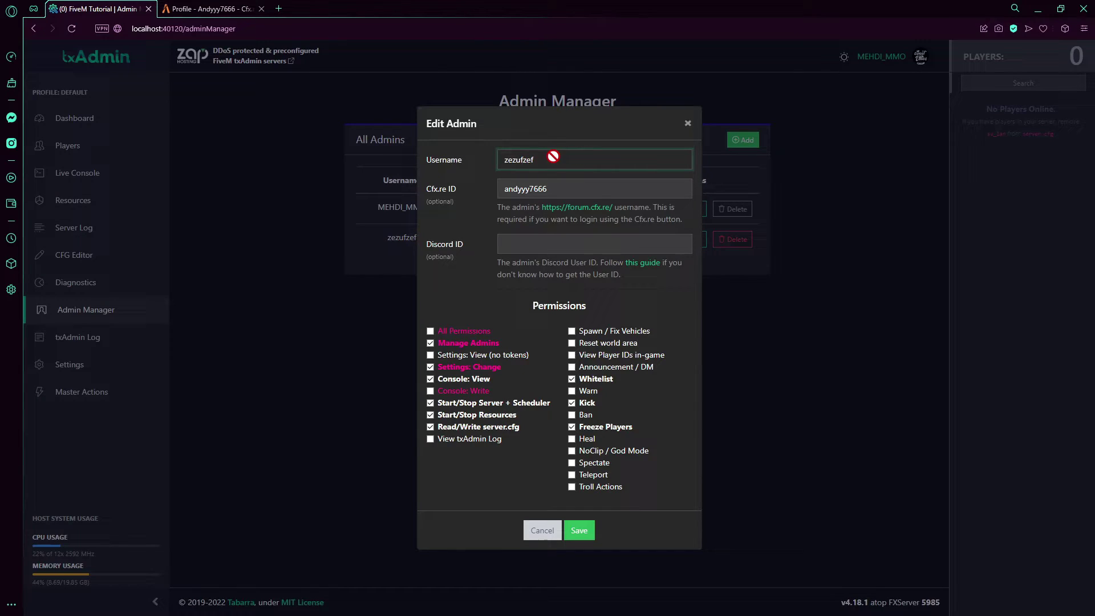
left_click_drag(562, 161, 501, 161)
left_click(572, 193)
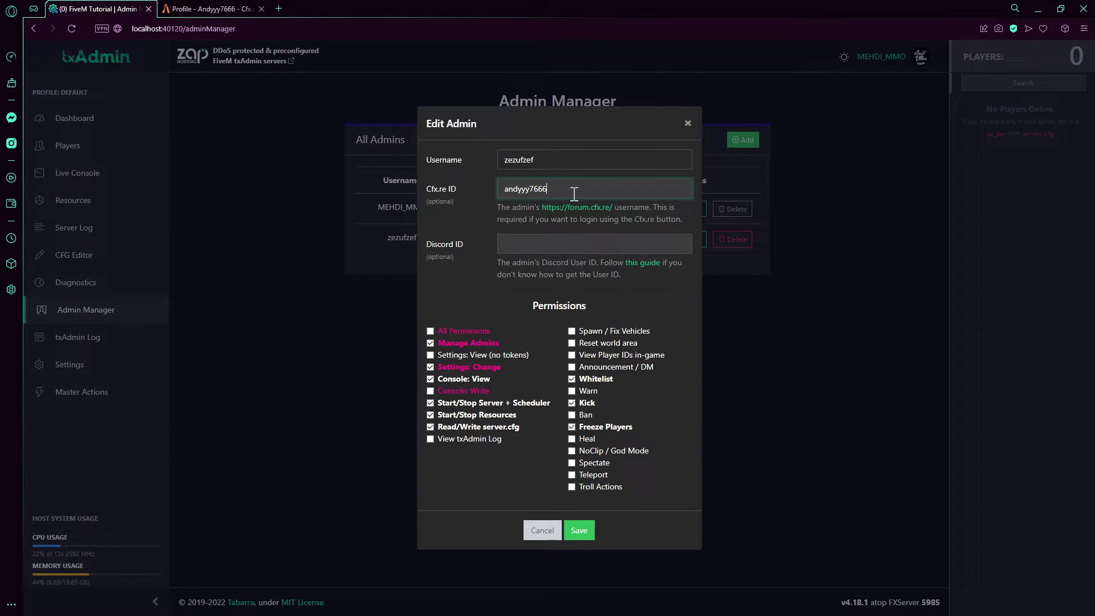
left_click_drag(572, 193, 447, 191)
left_click(569, 195)
left_click_drag(552, 188, 414, 183)
left_click(702, 153)
Step: Delete the new admin and confirm the removal
left_click(732, 239)
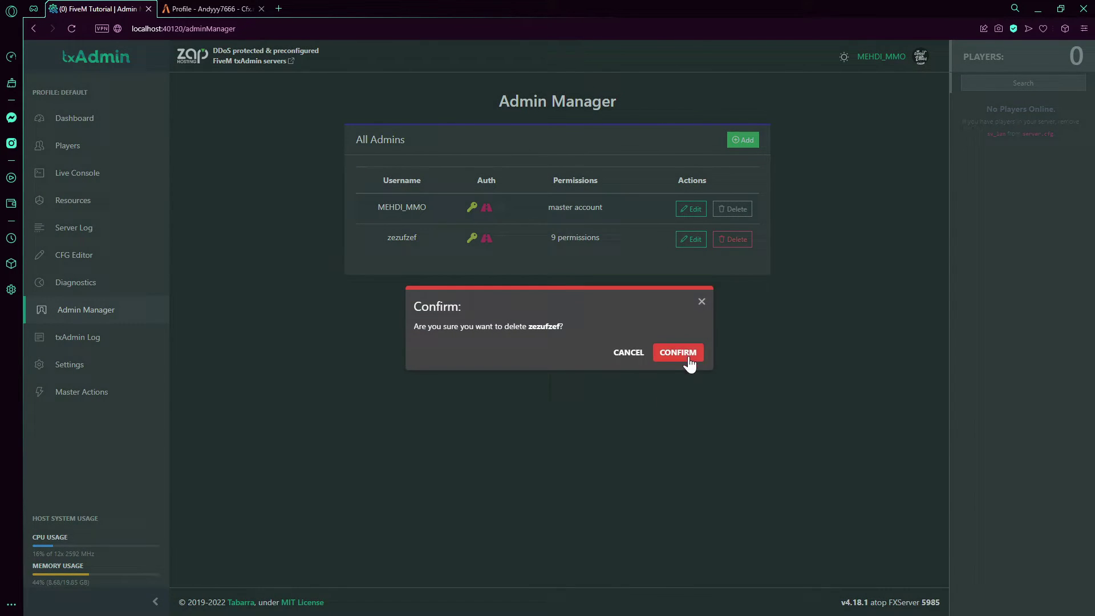
left_click(685, 352)
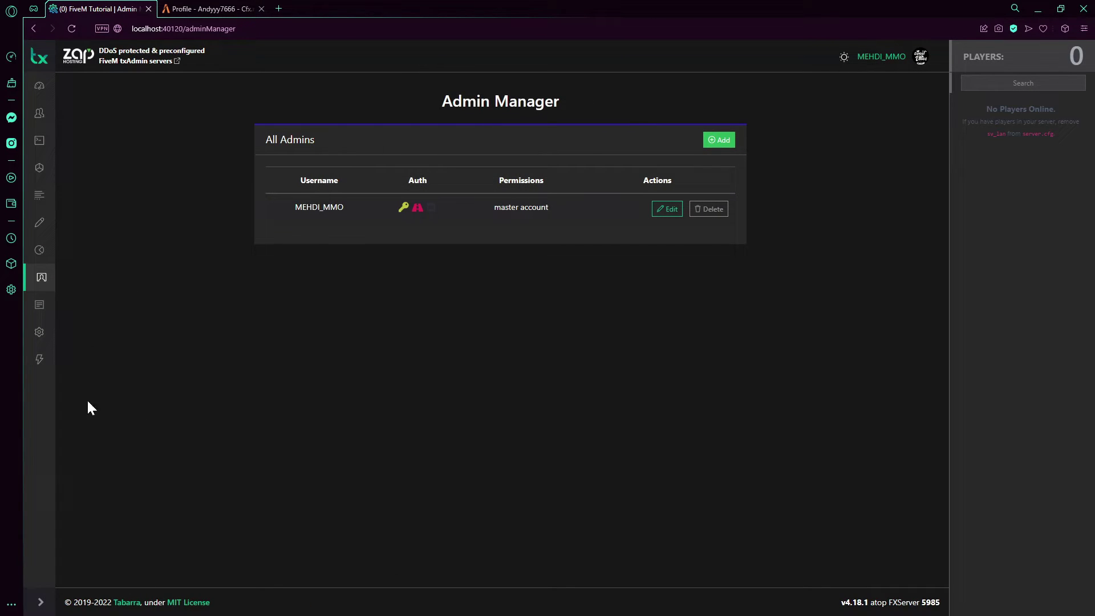
left_click(46, 606)
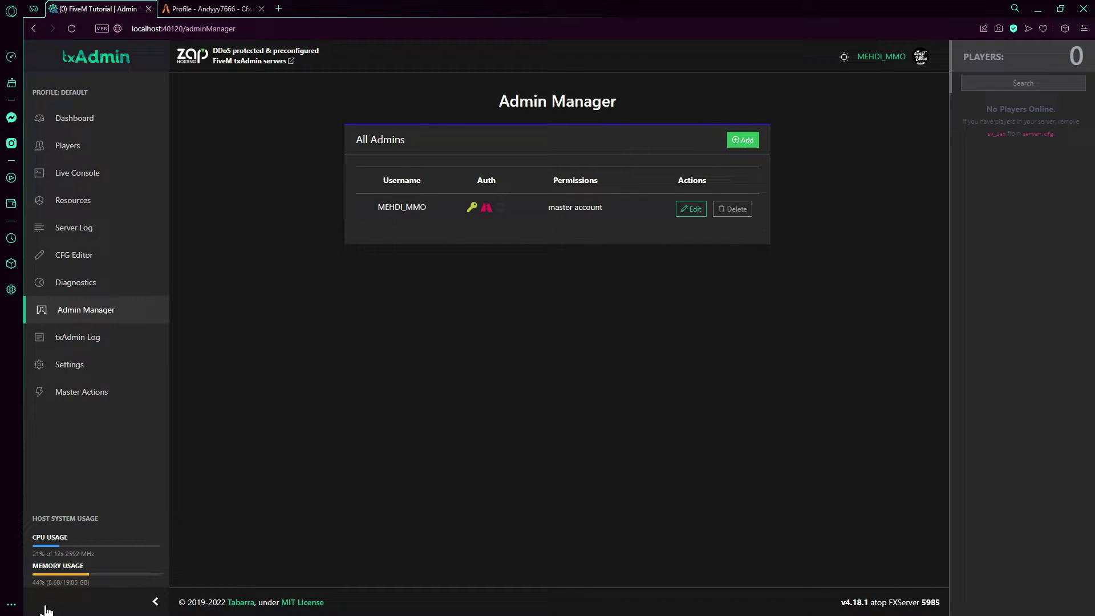
Step: View the txAdmin Log's console and action entries before moving to the Settings page
left_click(103, 338)
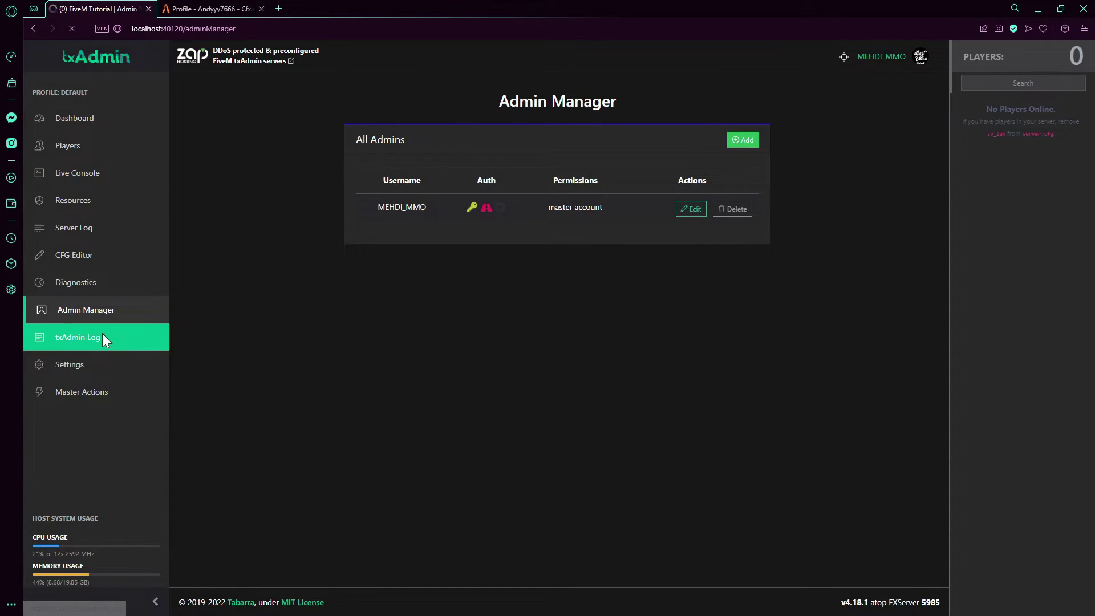
left_click_drag(439, 334, 193, 131)
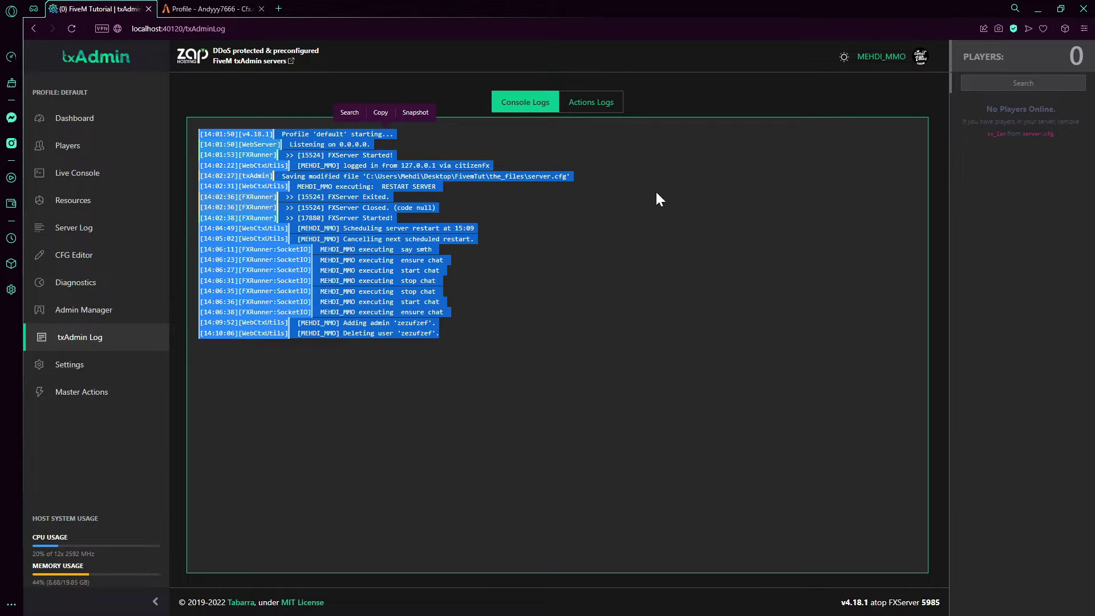
left_click(603, 110)
left_click(530, 110)
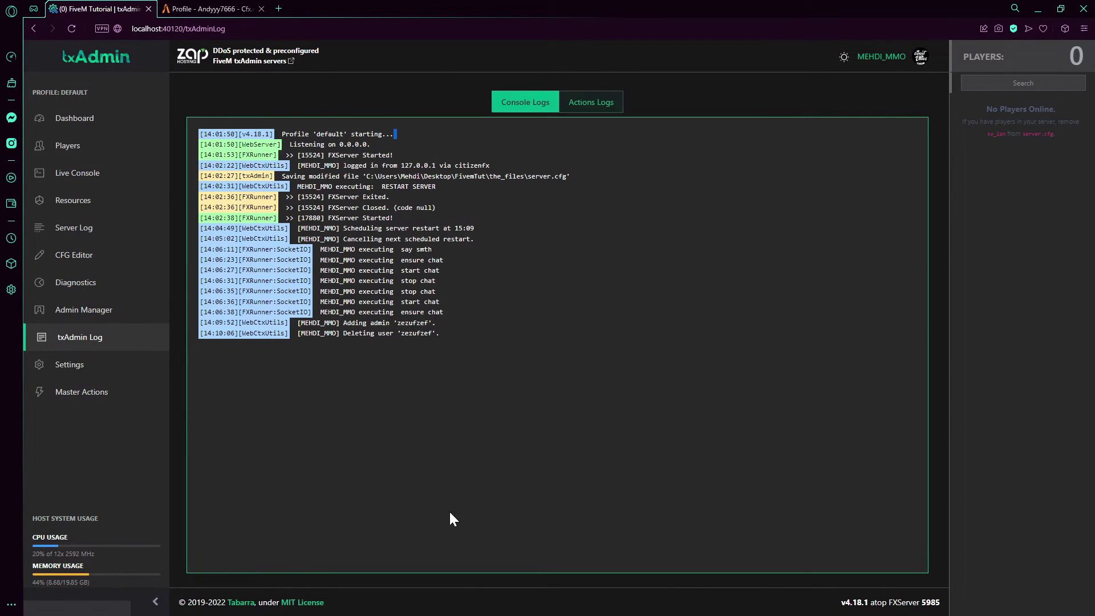
left_click(124, 363)
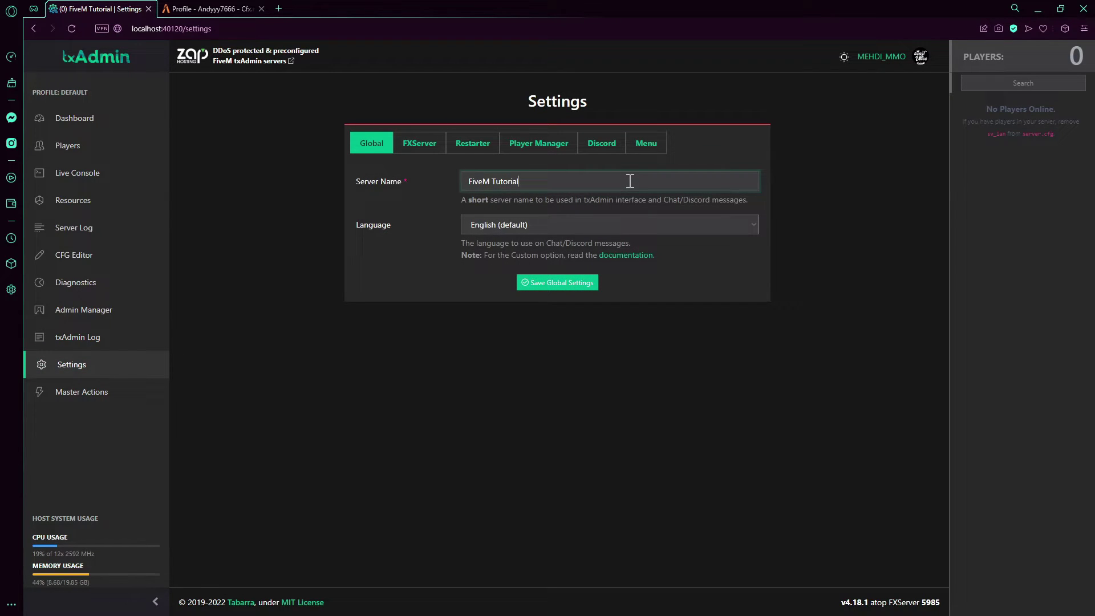
Step: Inspect the FiveM Tutorial server name and English language setting, leaving both unchanged
left_click_drag(630, 181, 723, 207)
left_click(598, 185)
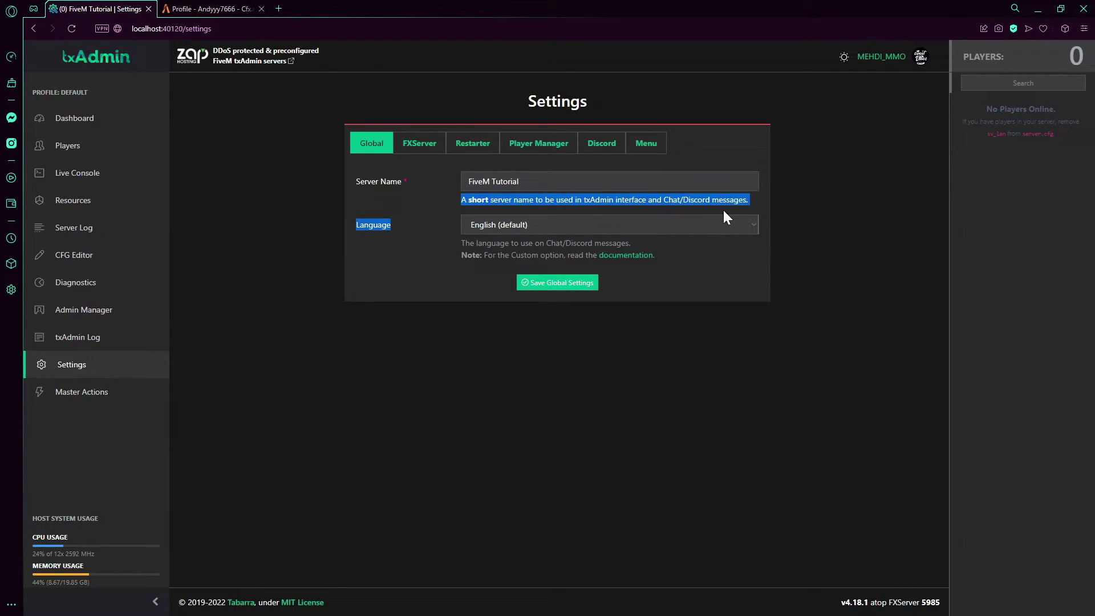
left_click(689, 222)
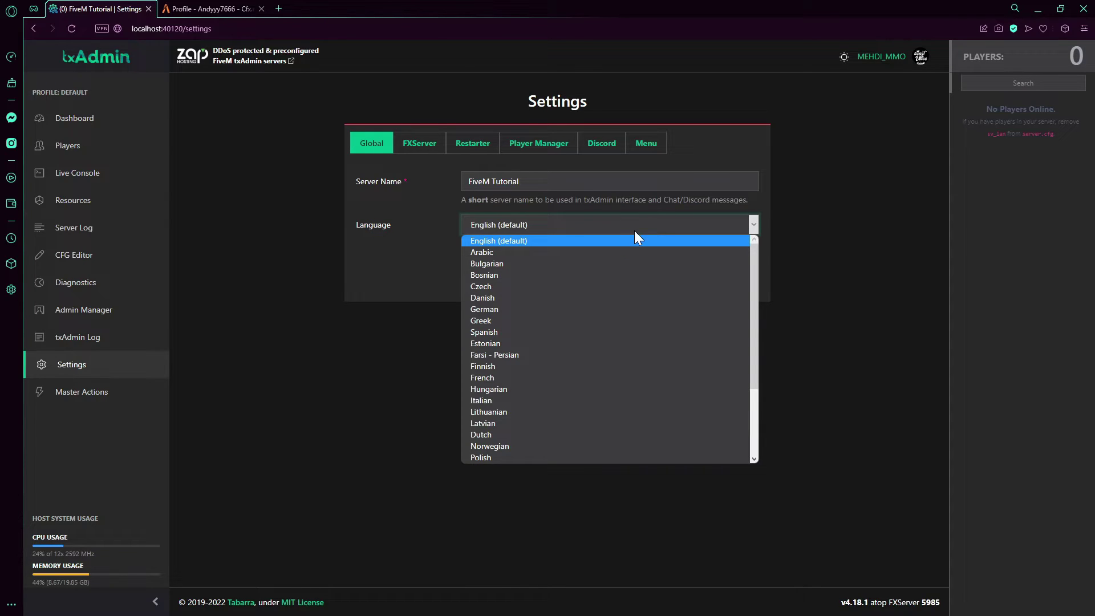
left_click(421, 175)
left_click(419, 142)
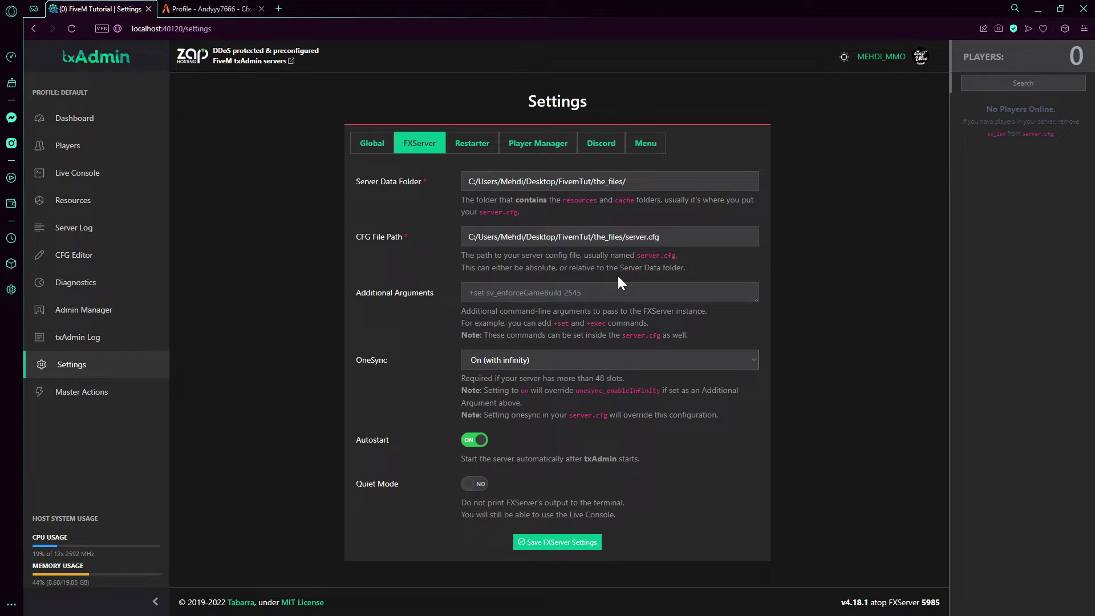
Step: Review FXServer settings, keeping OneSync On (with infinity), and check the server console window
left_click(578, 295)
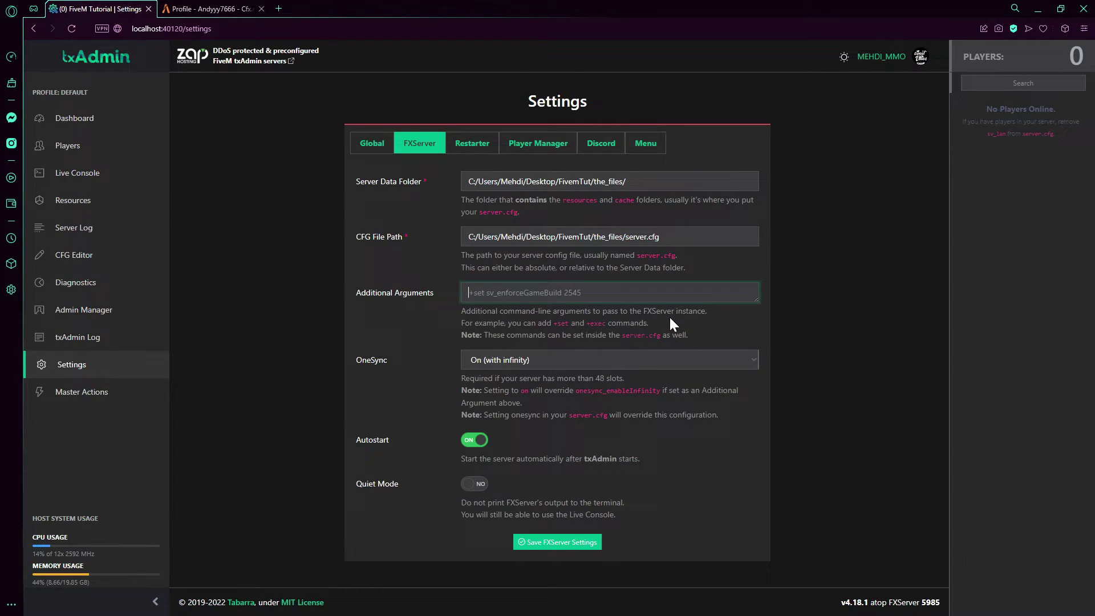
left_click(509, 354)
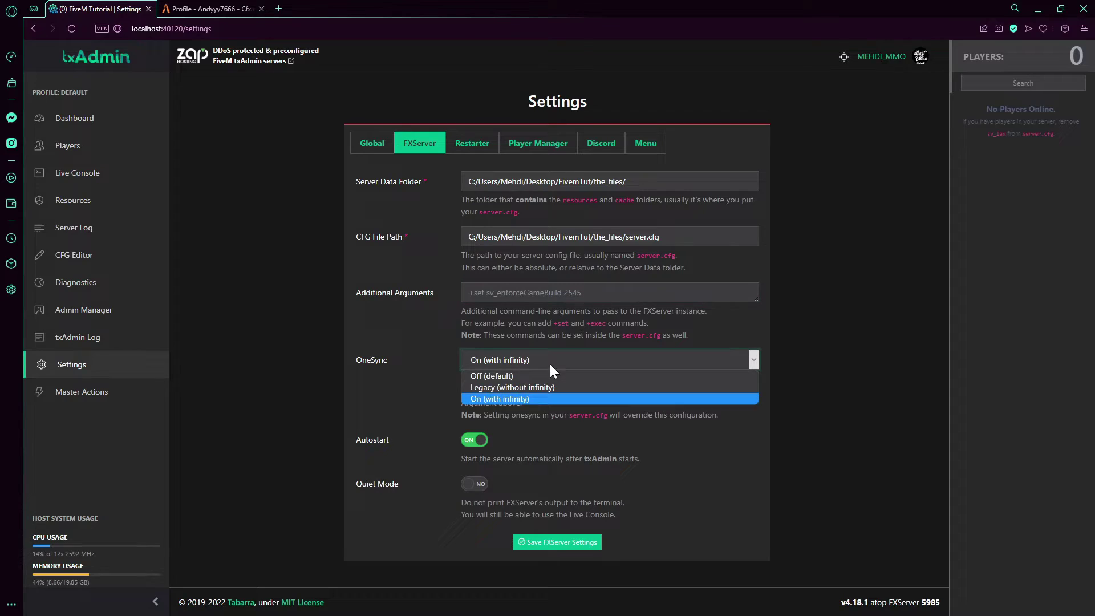
left_click(513, 396)
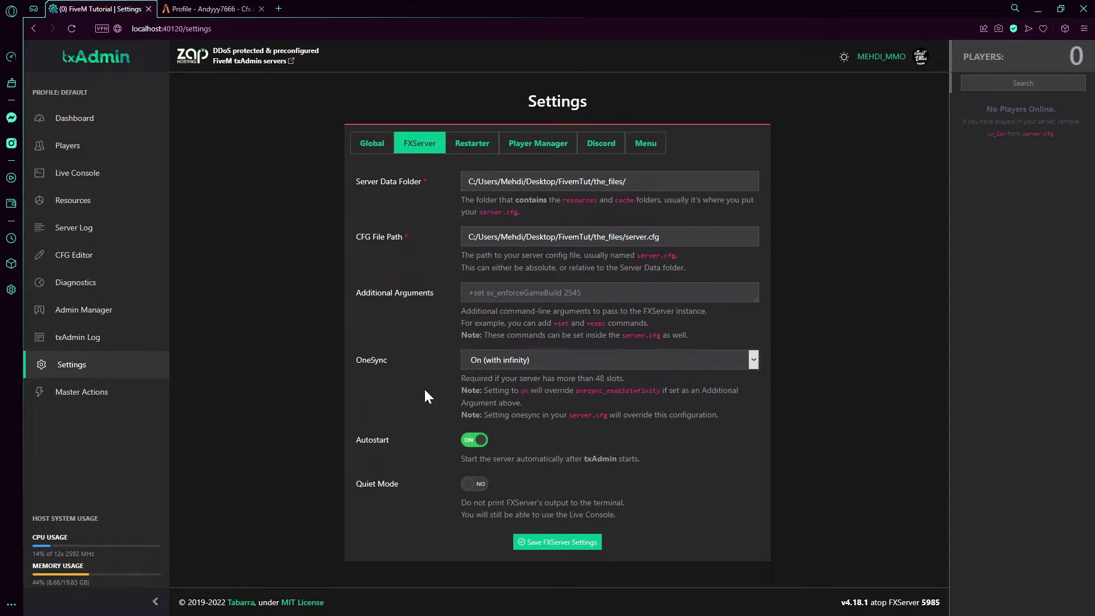
left_click(500, 362)
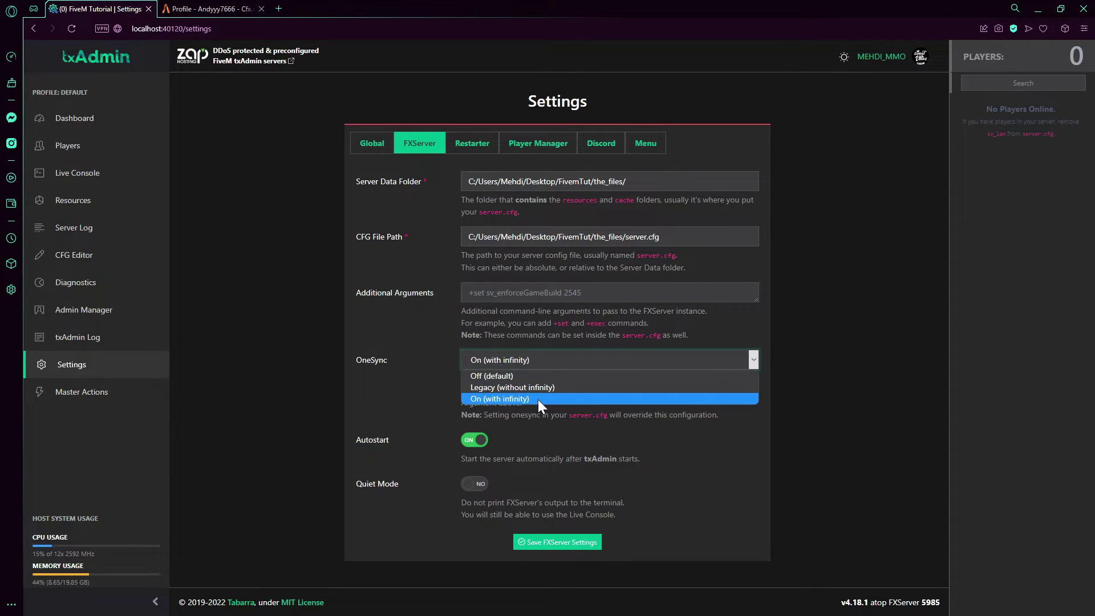
left_click(484, 398)
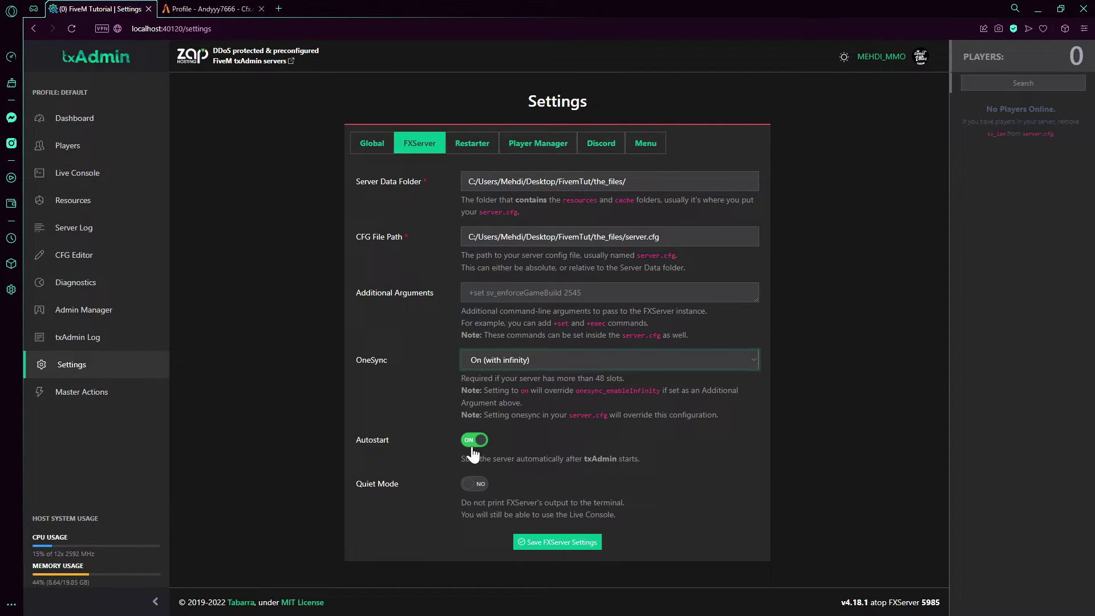
left_click_drag(456, 459, 651, 460)
left_click(608, 459)
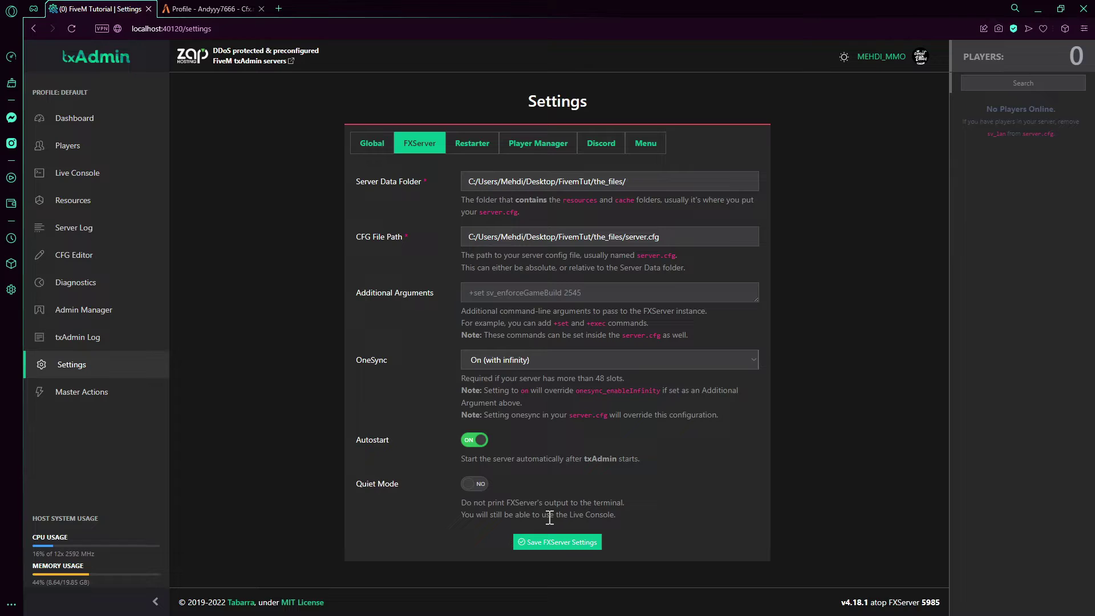
left_click_drag(549, 517, 651, 504)
left_click(651, 505)
key("alt+Tab")
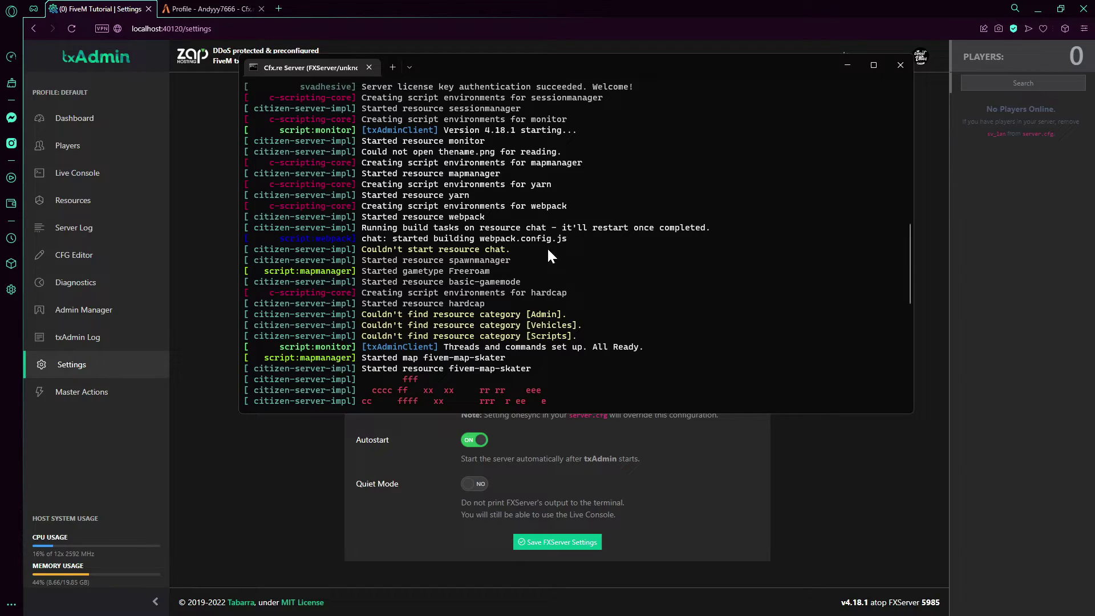
left_click(841, 65)
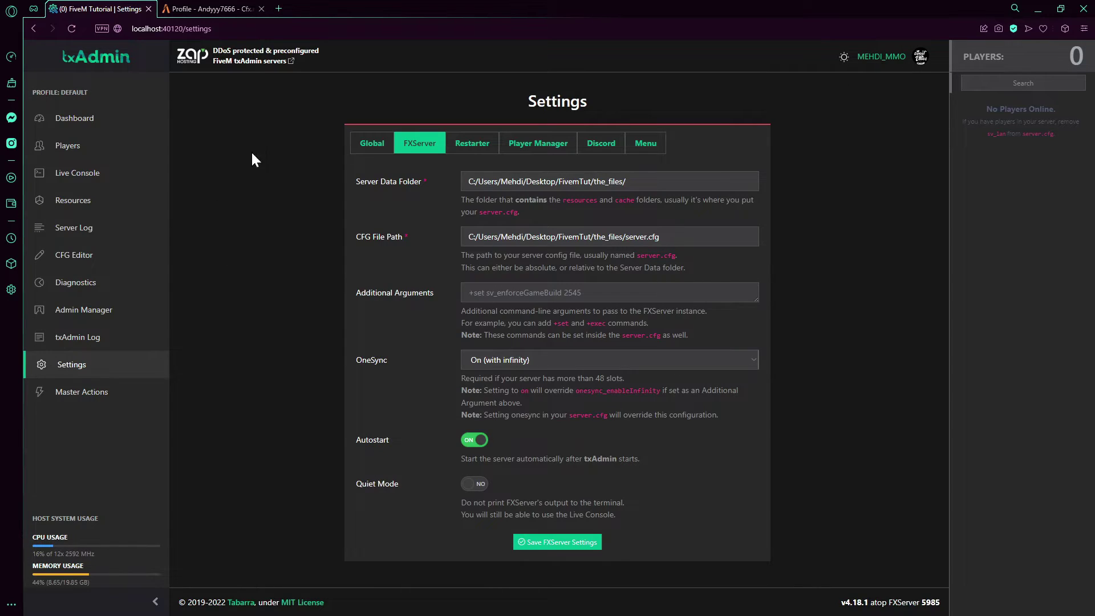
Step: Enter a 15:10 scheduled restart in Restarter settings, leaving announcements enabled
left_click(479, 145)
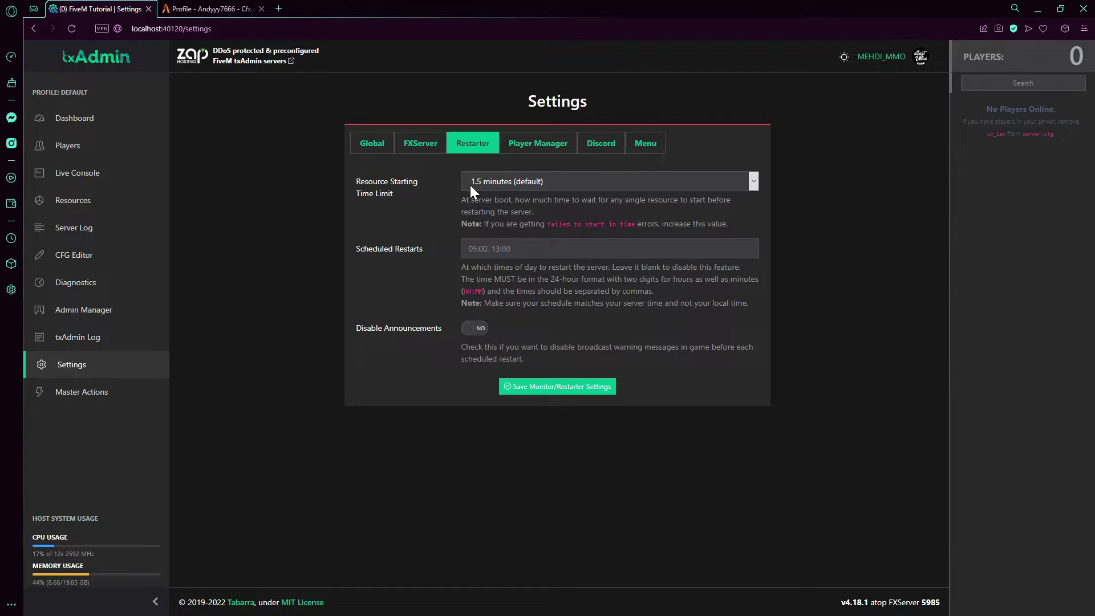
left_click(525, 245)
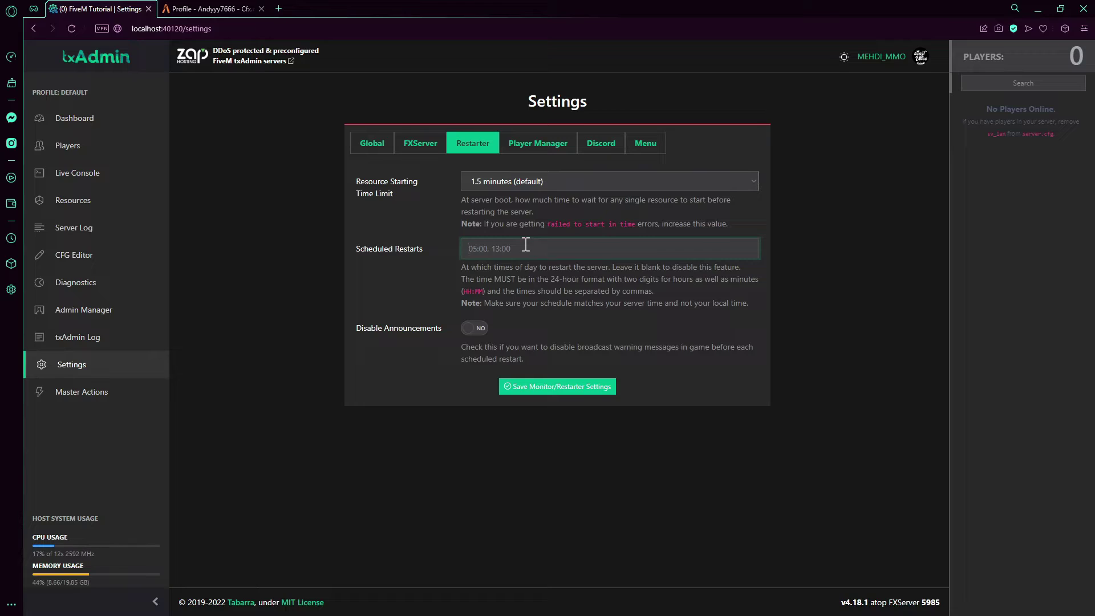
type("15")
type(":00")
key("BackSpace")
key("BackSpace")
key("BackSpace")
type(":10")
left_click(481, 328)
left_click(481, 328)
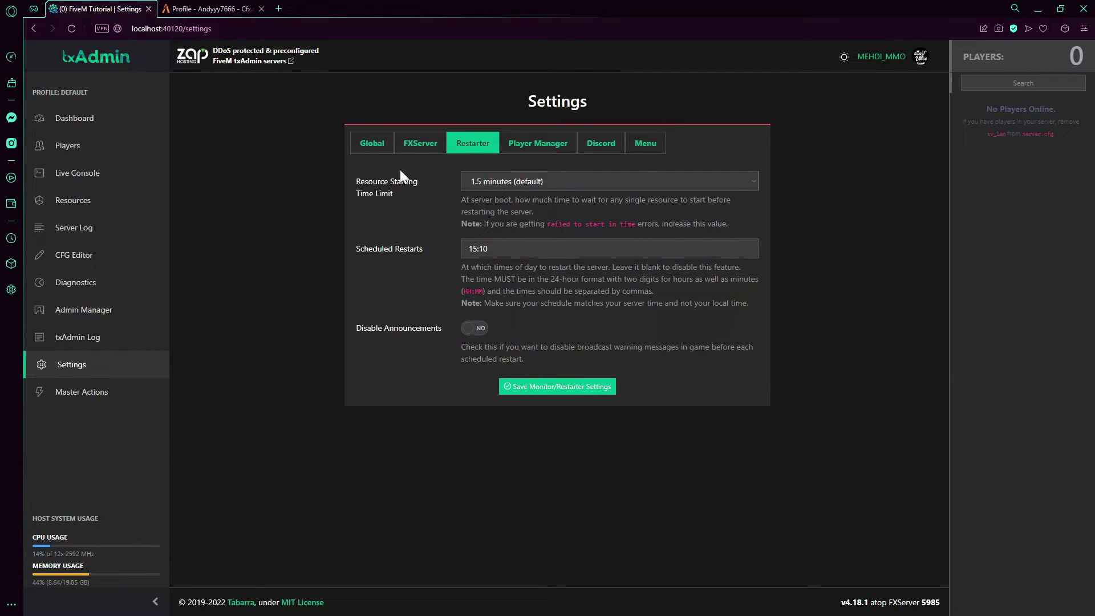
Step: Set the resource starting time limit to 3 minutes
left_click_drag(356, 182, 426, 190)
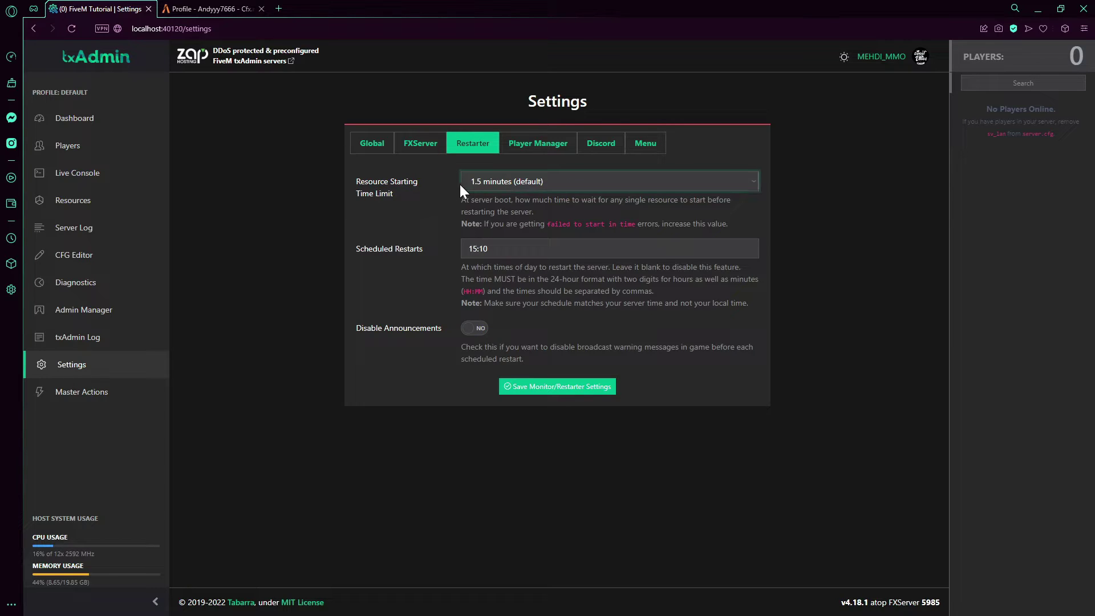
left_click(490, 183)
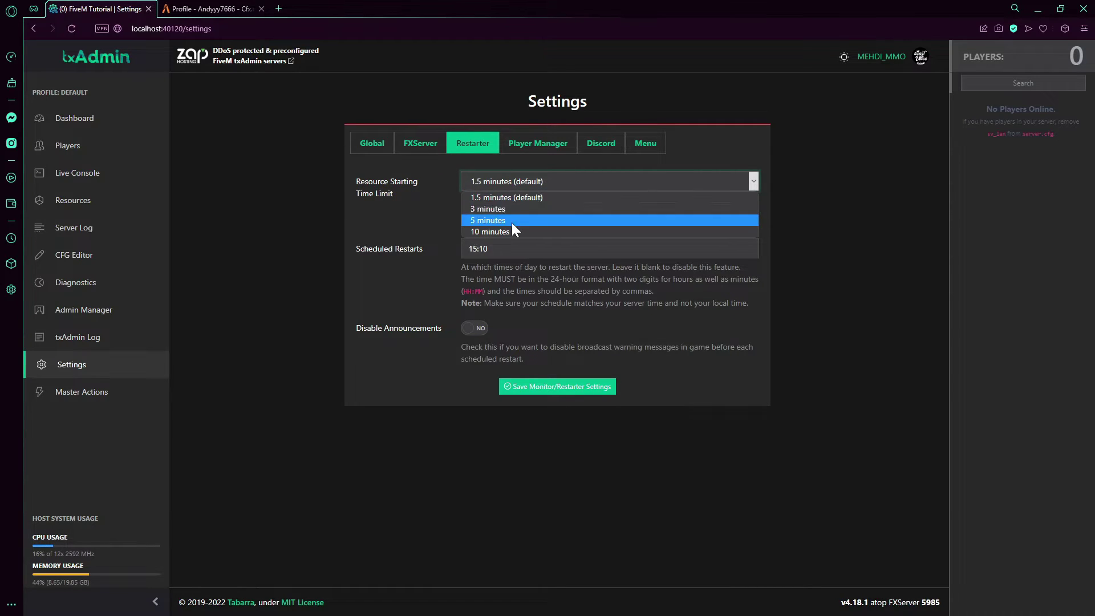
left_click(511, 197)
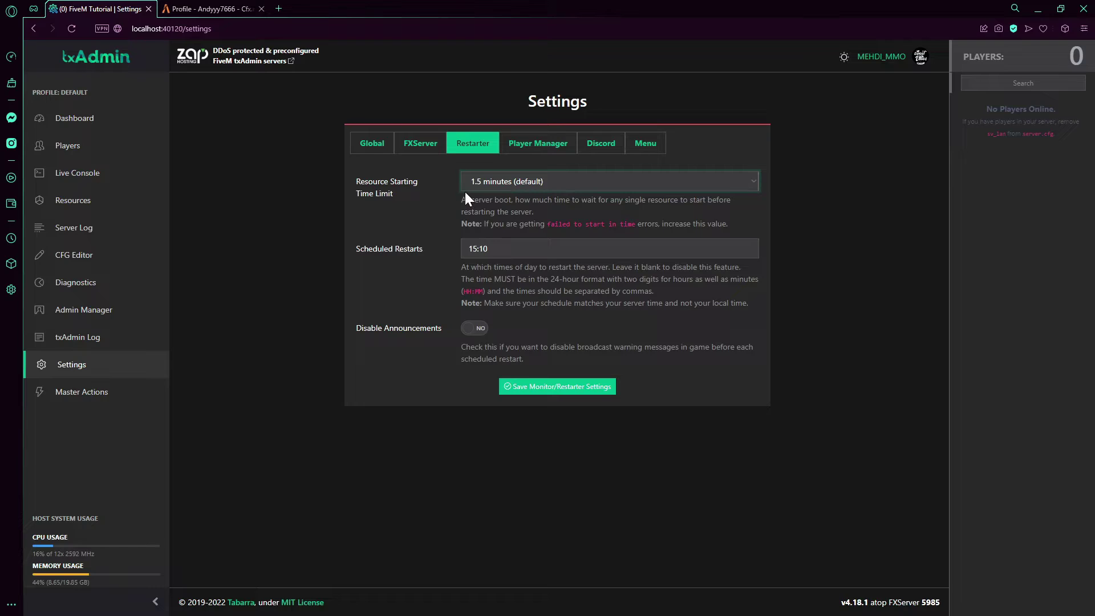
left_click(478, 178)
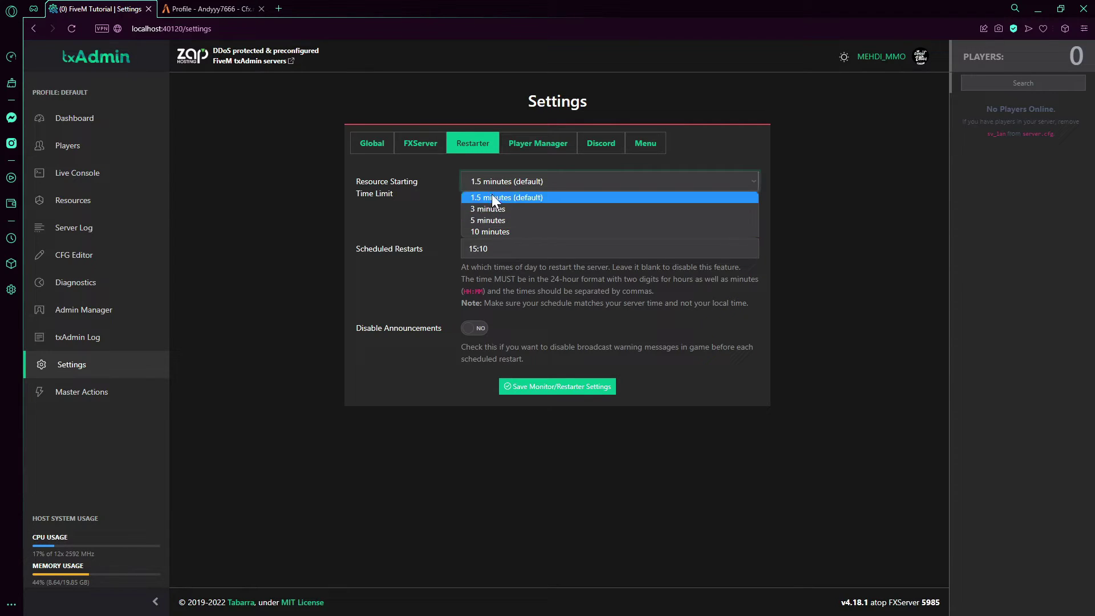
left_click(486, 188)
left_click(501, 182)
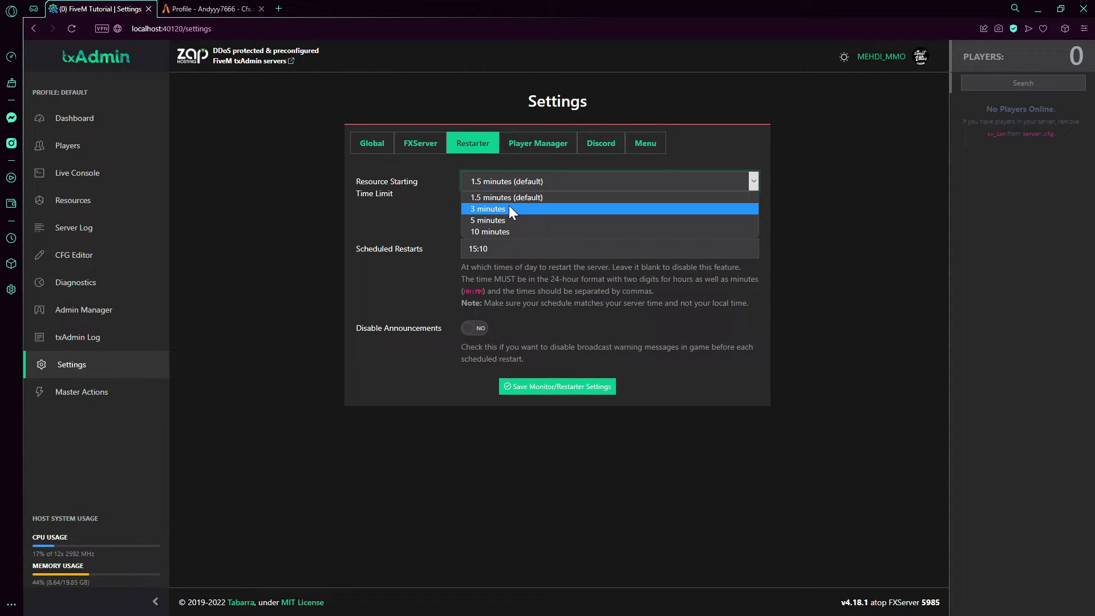
left_click(507, 210)
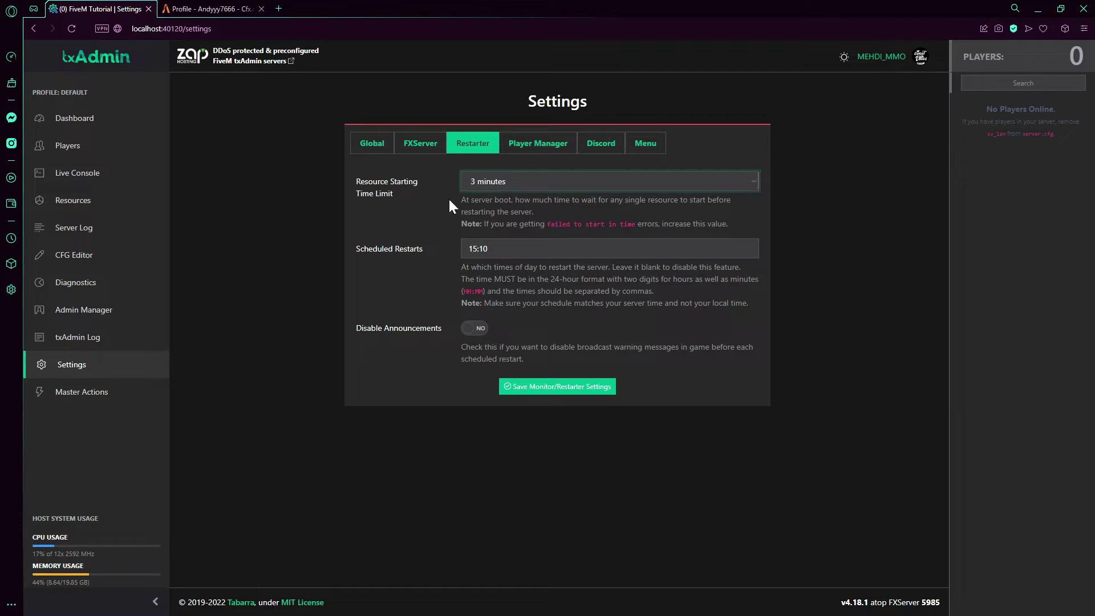
left_click(472, 180)
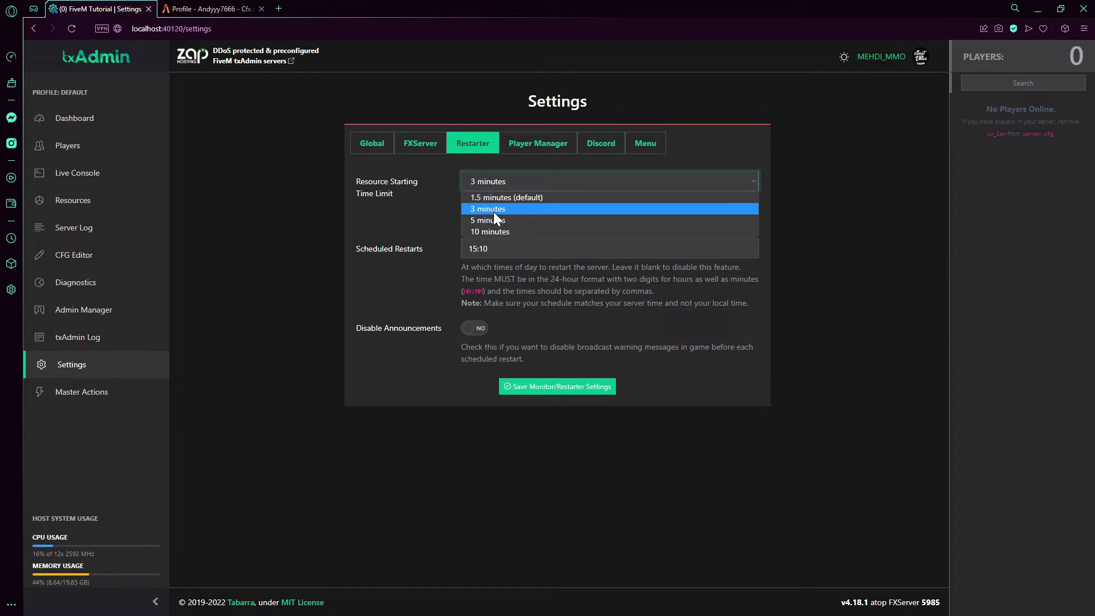
left_click(463, 211)
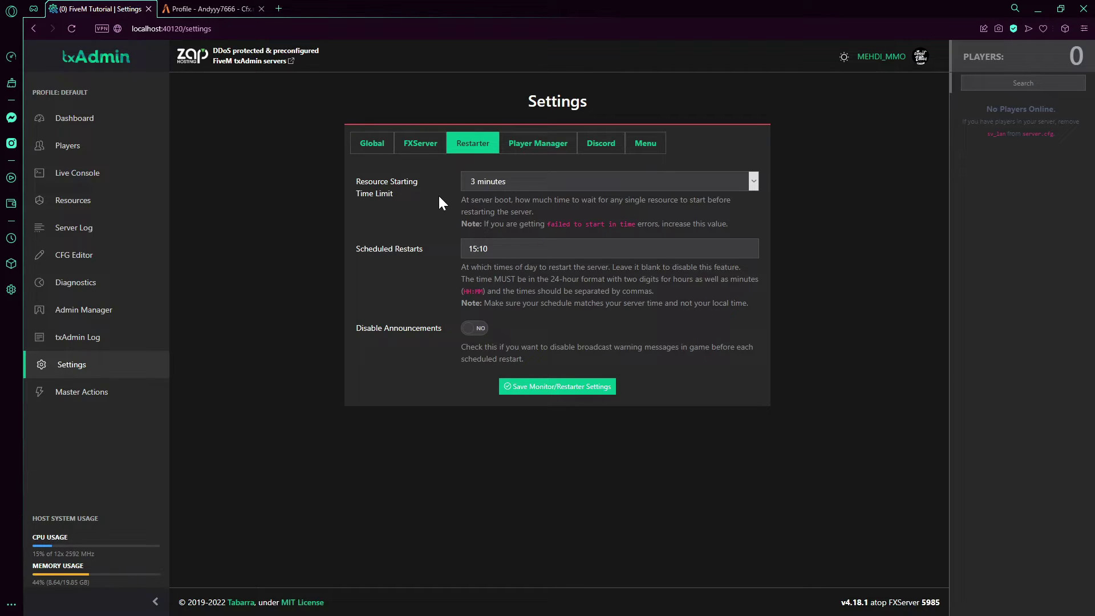
Step: Close the forum profile tab and change the scheduled restart time to 15:12
left_click(261, 8)
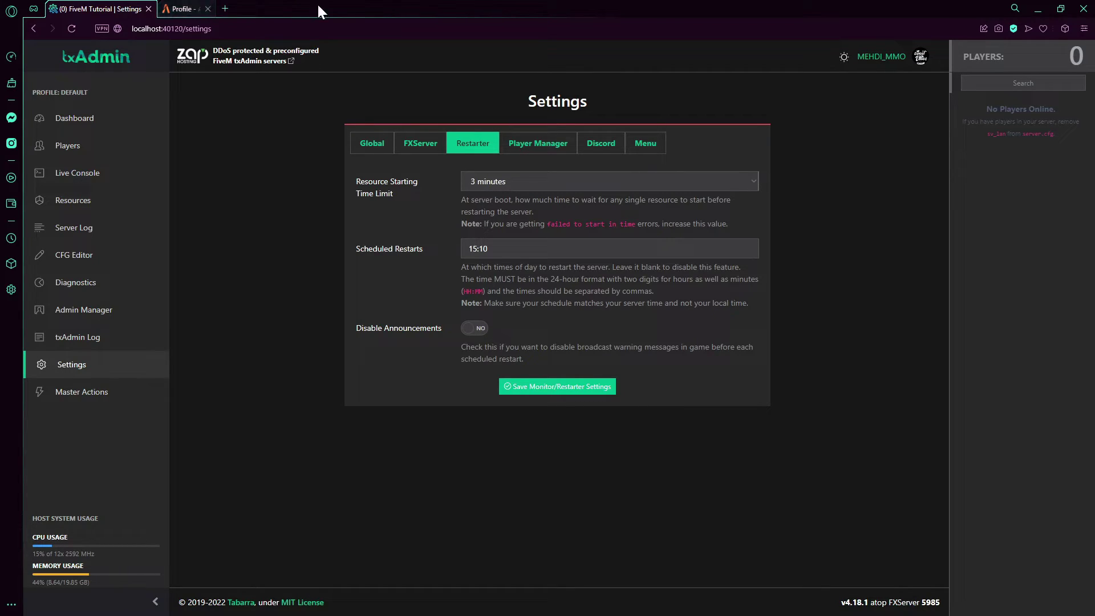
left_click_drag(542, 248, 466, 245)
left_click(543, 246)
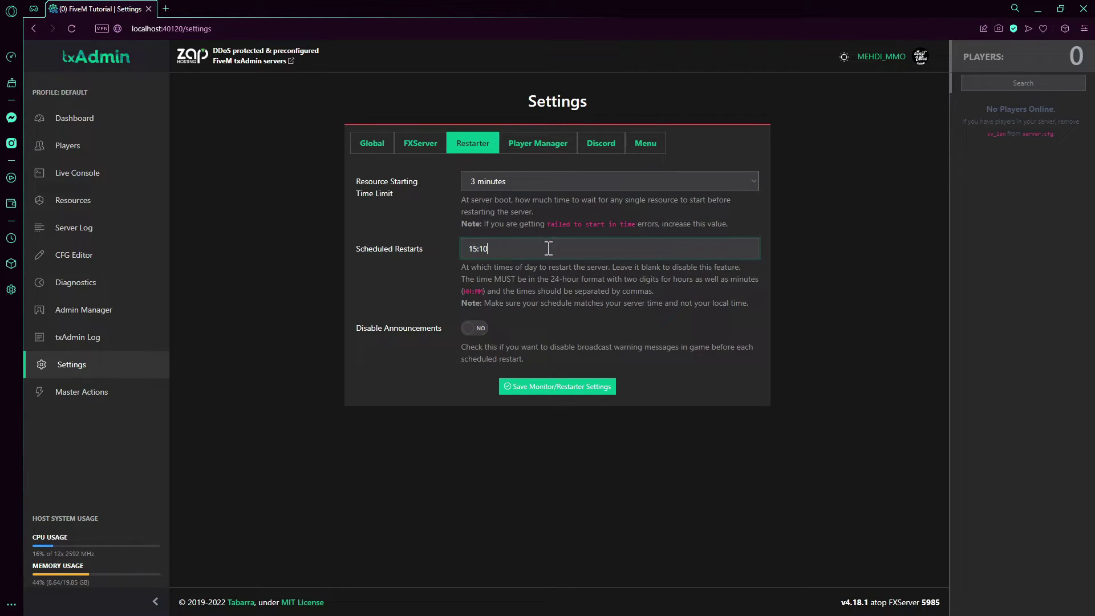
left_click_drag(550, 245, 438, 254)
left_click(488, 248)
key("BackSpace")
type("2")
Step: Leave Disable Announcements off after toggling it back and forth
left_click(494, 340)
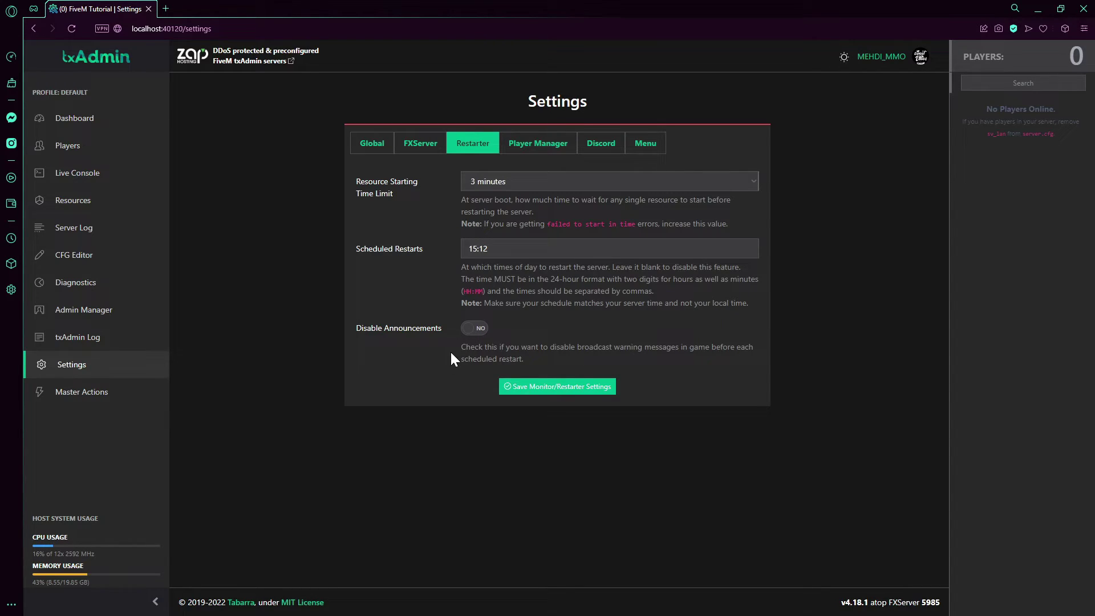
left_click(480, 334)
left_click(480, 334)
left_click(480, 333)
left_click(480, 333)
Step: Save the restarter settings and cancel the next scheduled restart on the dashboard
left_click(529, 385)
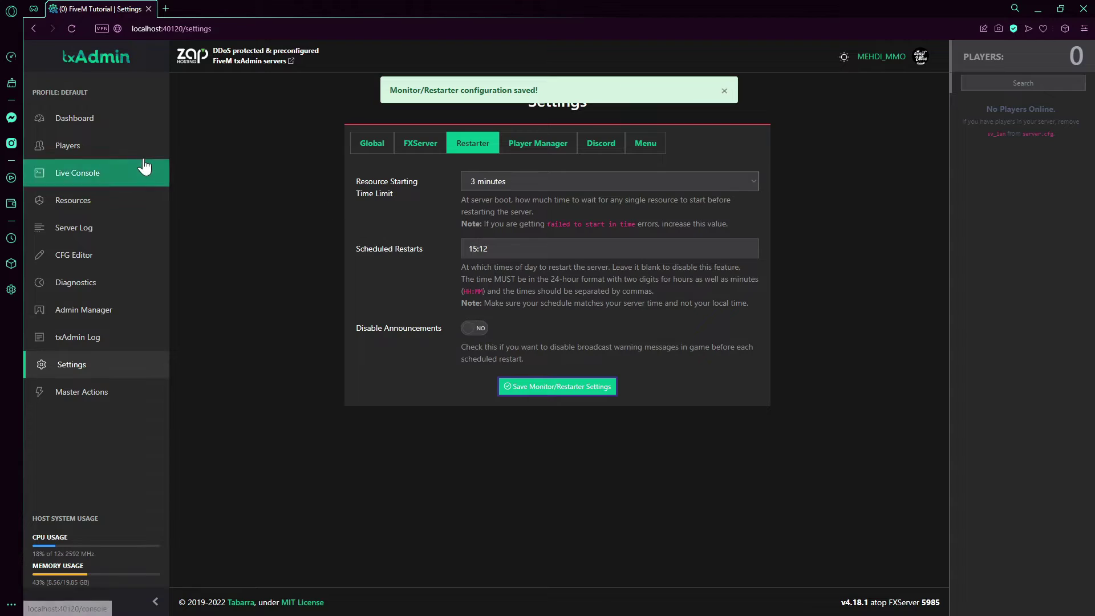
left_click(117, 119)
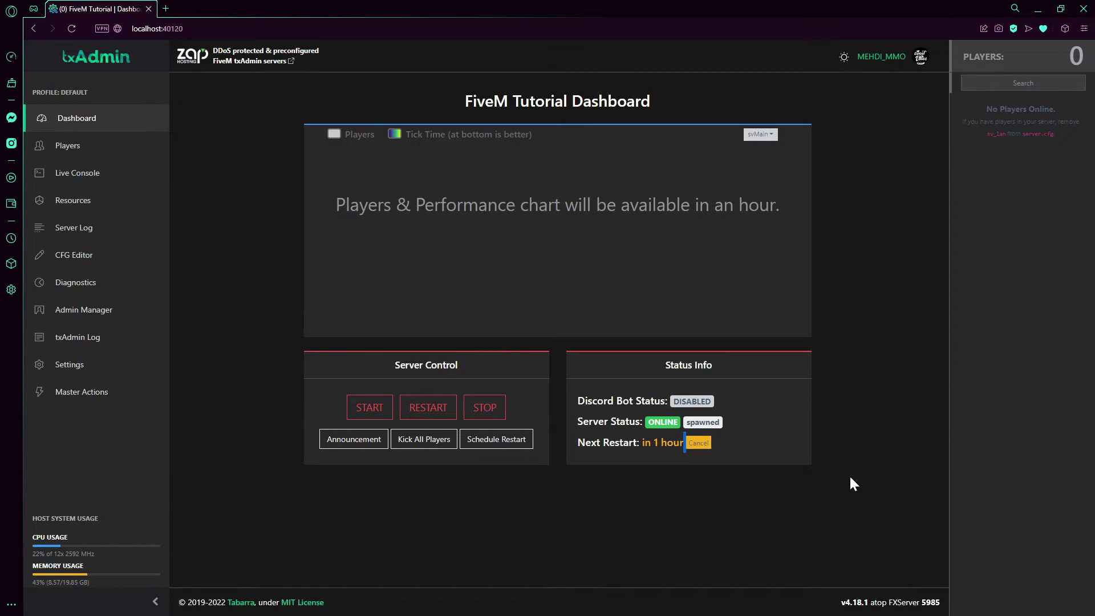
left_click(698, 444)
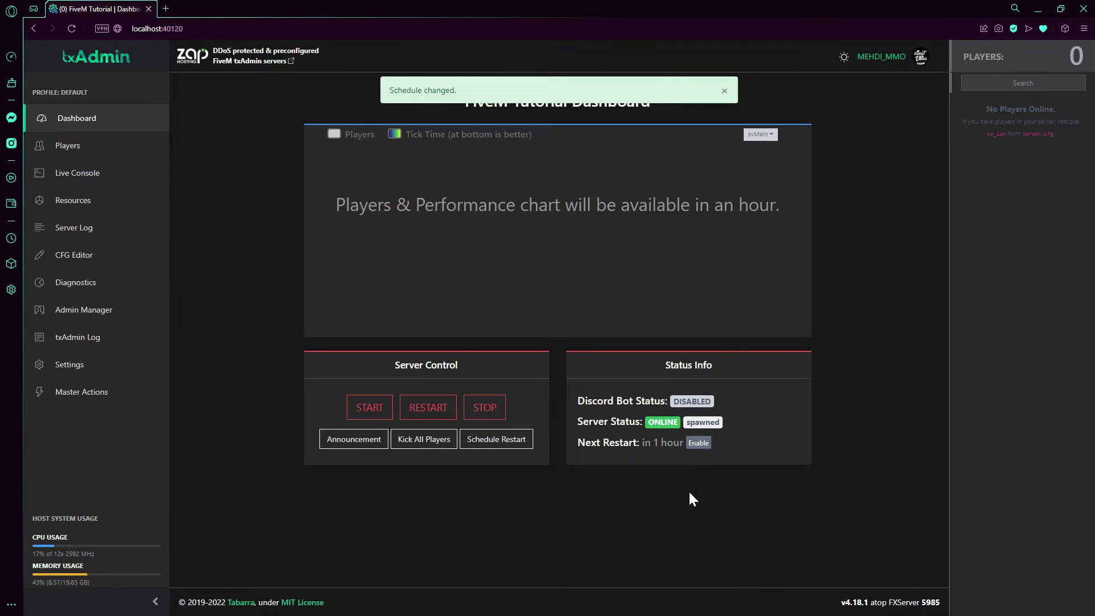
Step: Recheck the Restarter settings, then confirm the dashboard shows the next restart in 1 hour
left_click(134, 366)
left_click(475, 144)
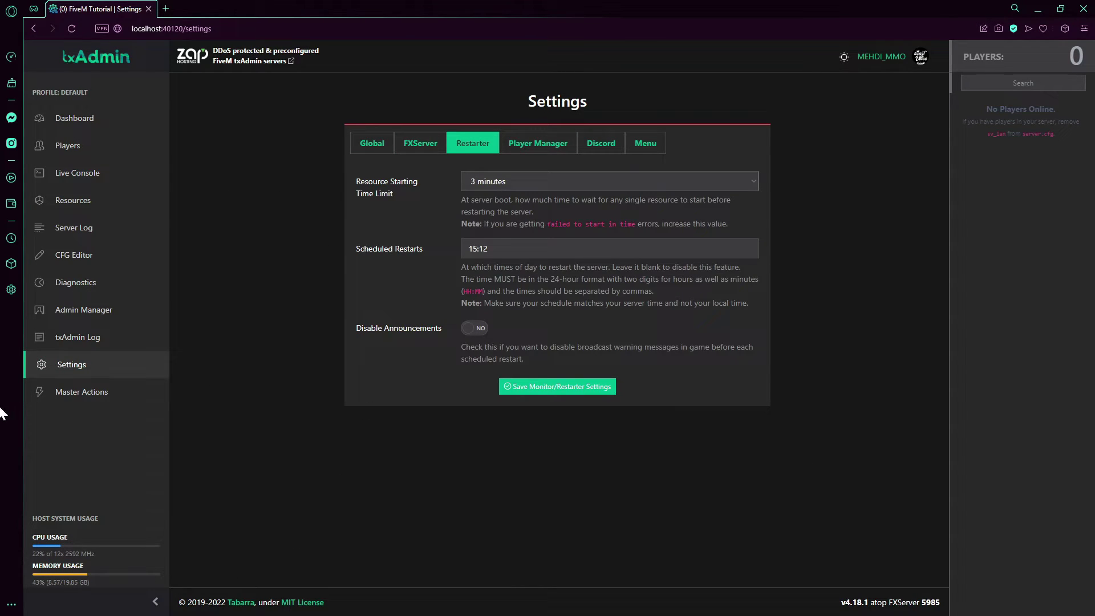
left_click(104, 121)
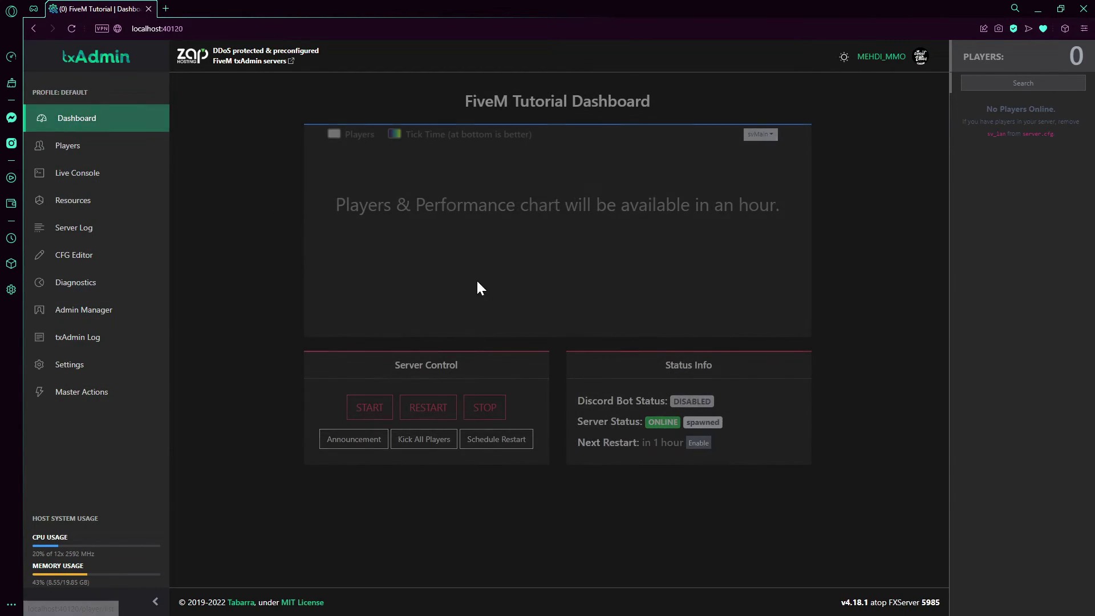
left_click_drag(645, 448, 673, 449)
left_click(674, 449)
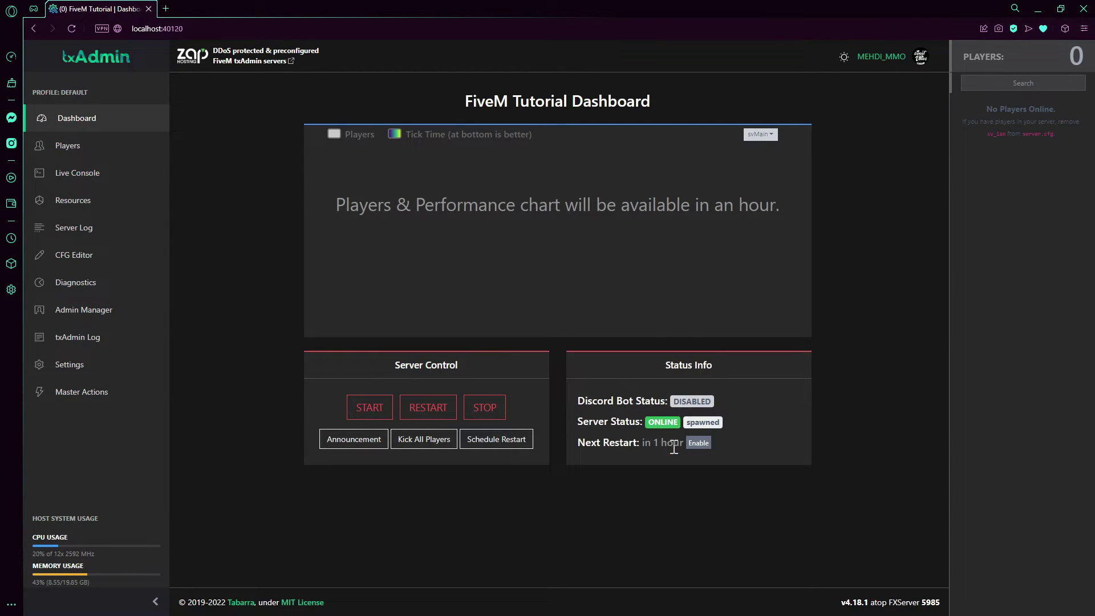
Step: Change the scheduled restart to 14:13, save, and check the dashboard countdown
left_click(141, 366)
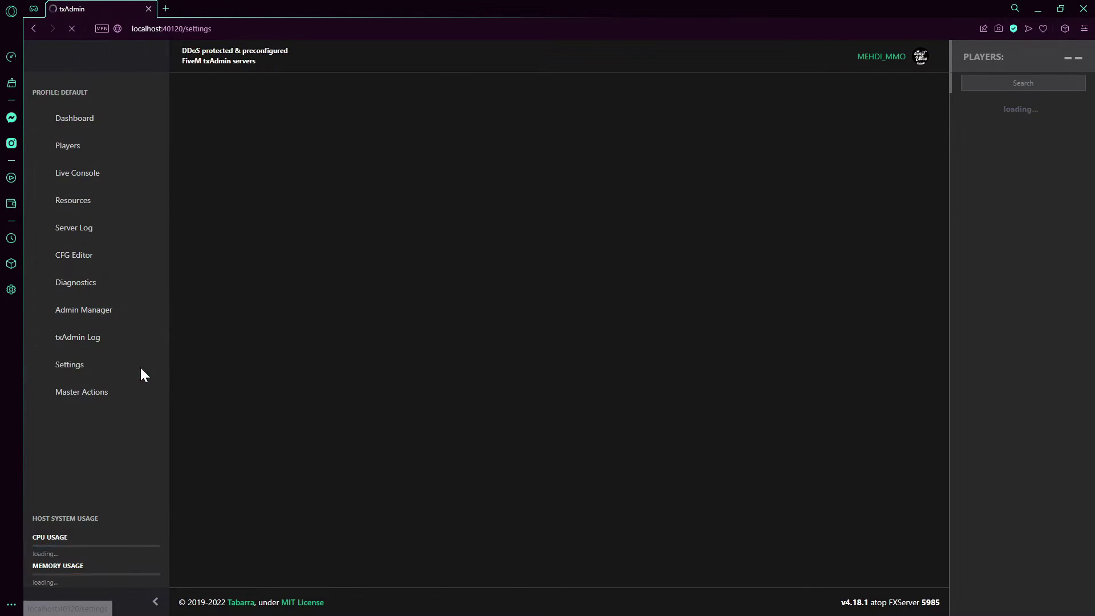
left_click(417, 153)
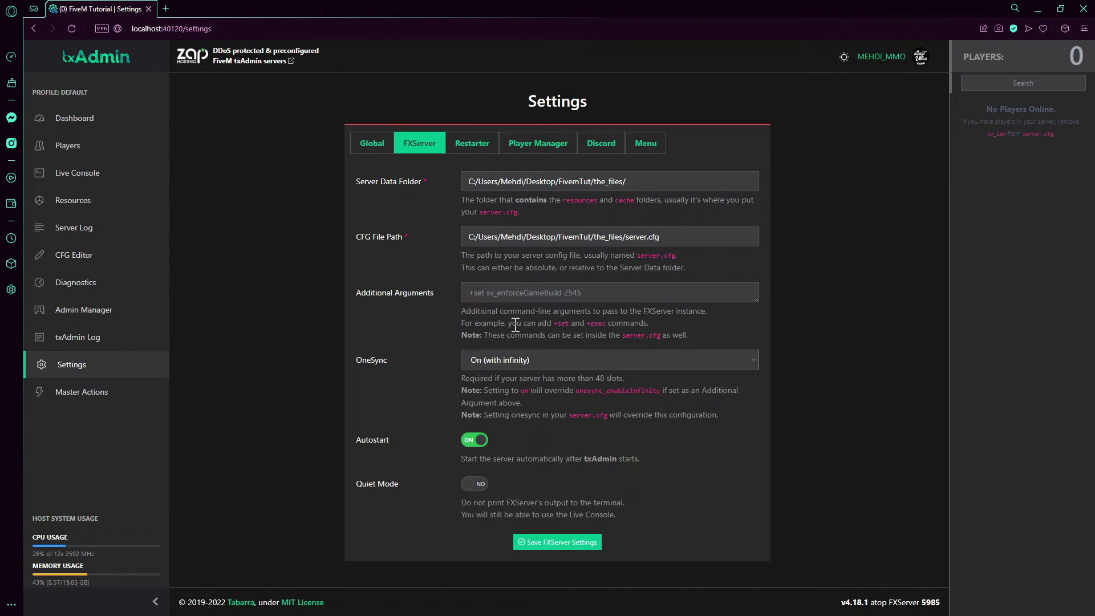
left_click(478, 150)
left_click(502, 251)
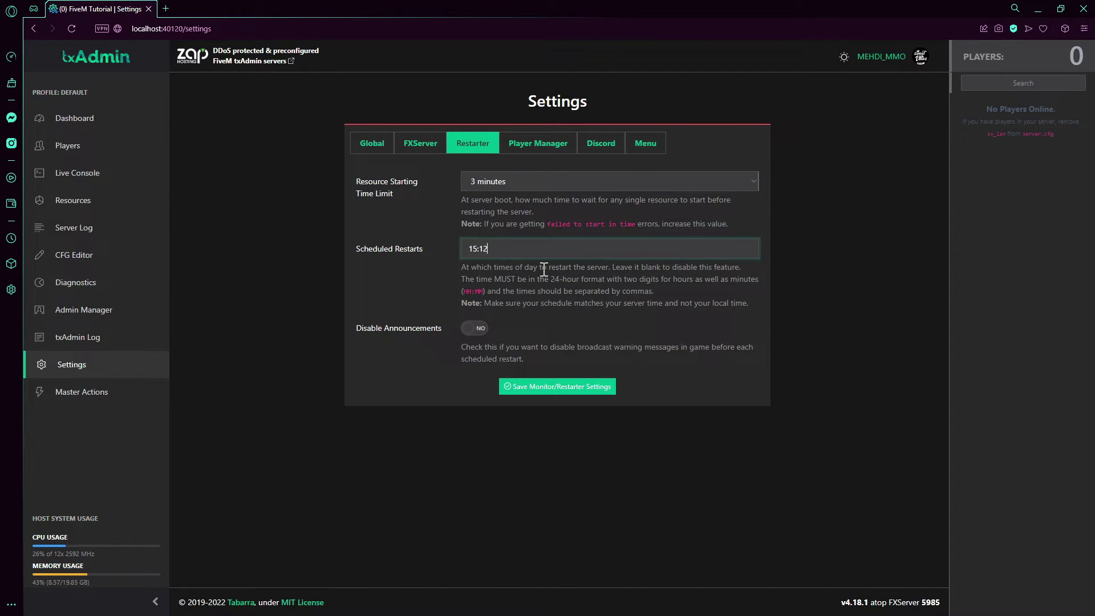
key("BackSpace")
type("3")
key("Left")
key("Left")
key("Left")
key("BackSpace")
type("4")
left_click(557, 386)
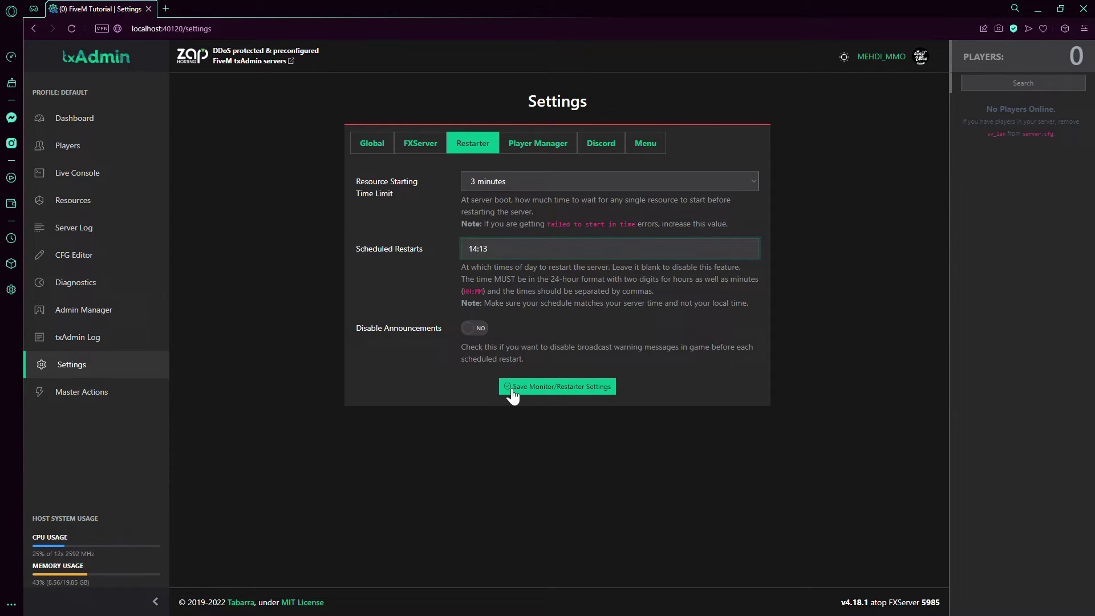
left_click(162, 121)
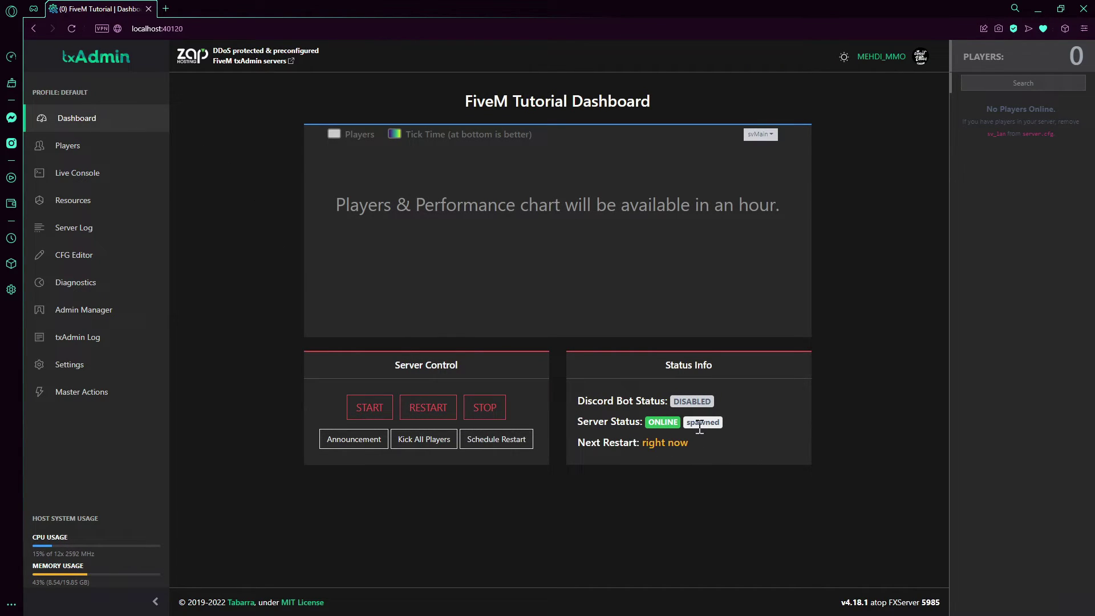
left_click_drag(659, 442, 669, 461)
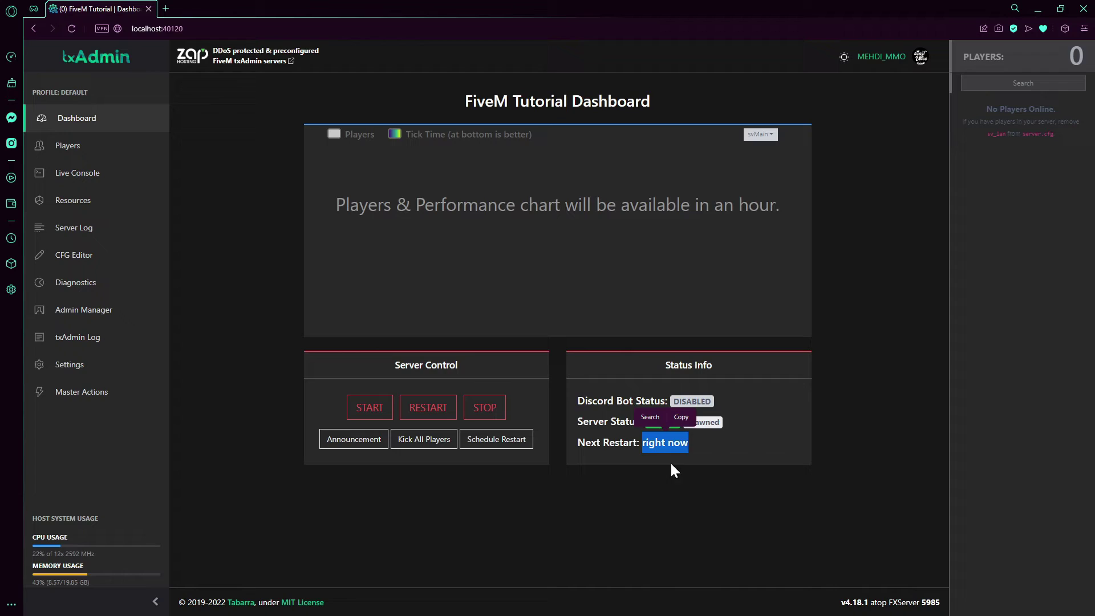
Step: Update the scheduled restart time to 14:14, save, and cancel the imminent restart from the dashboard
left_click(155, 370)
left_click(464, 147)
left_click(503, 246)
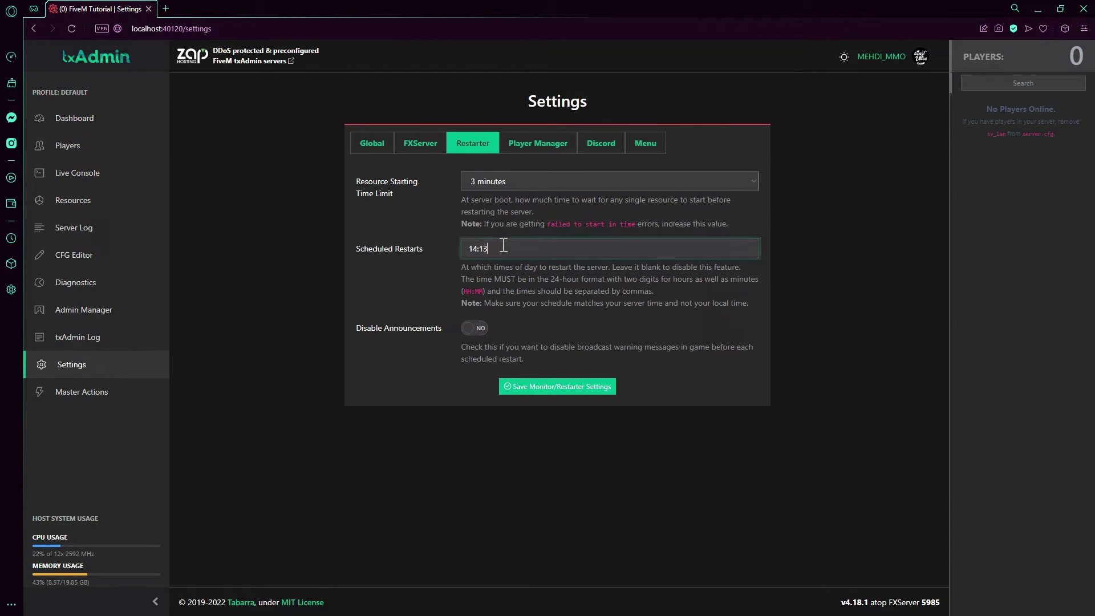
type("0")
left_click(530, 386)
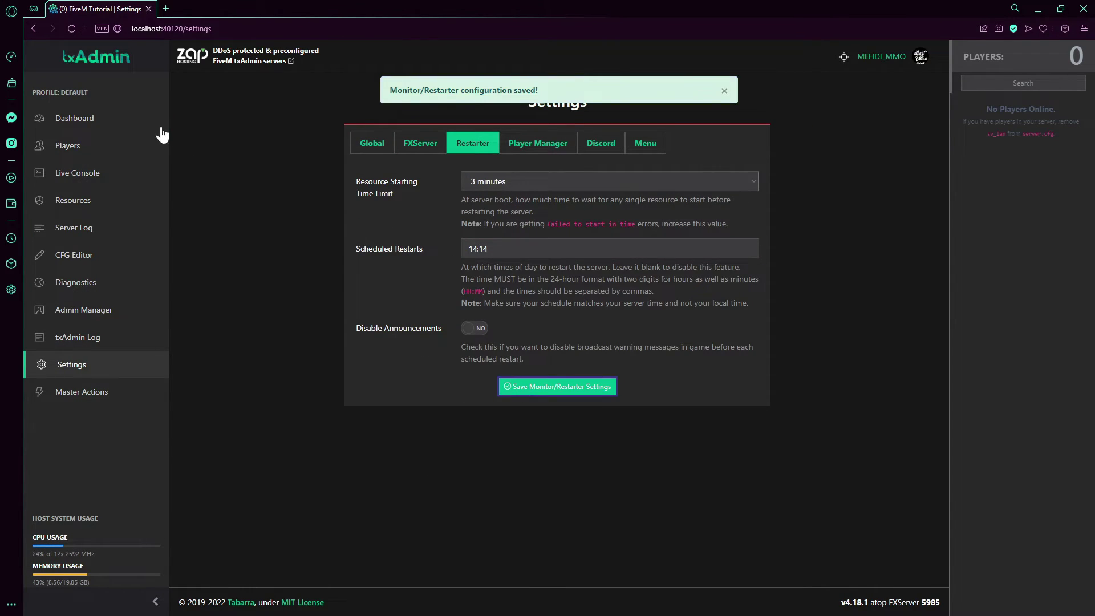
left_click(124, 118)
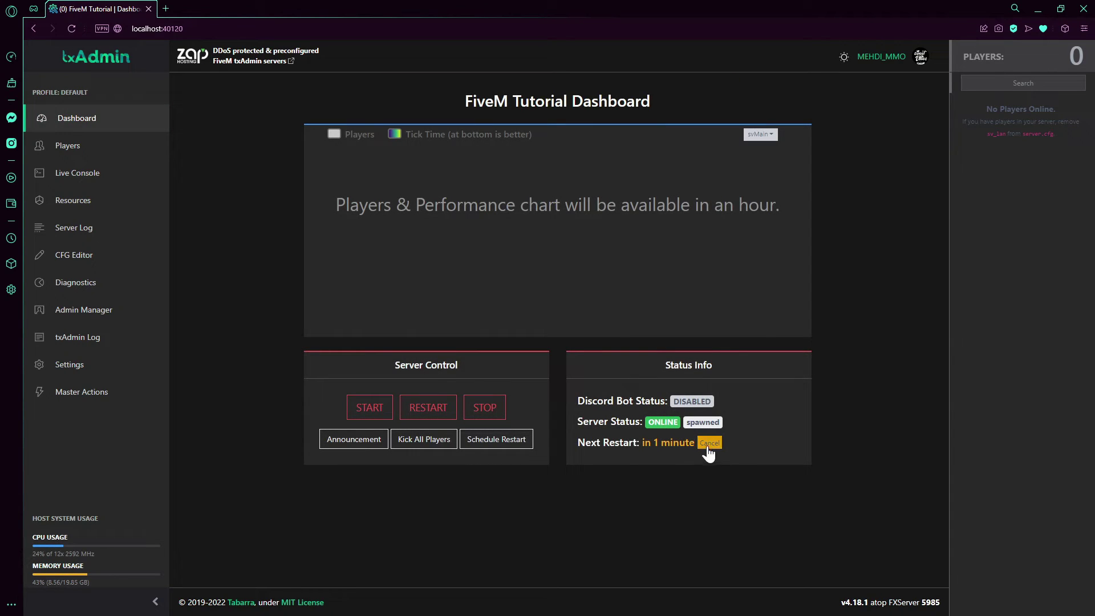
left_click(710, 443)
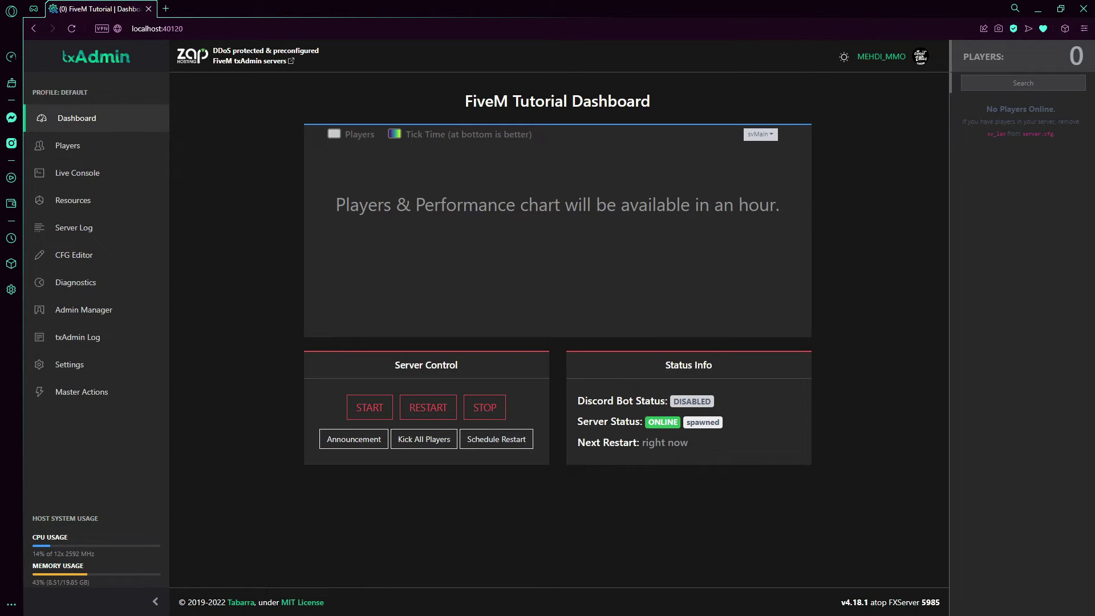
left_click_drag(688, 437, 642, 441)
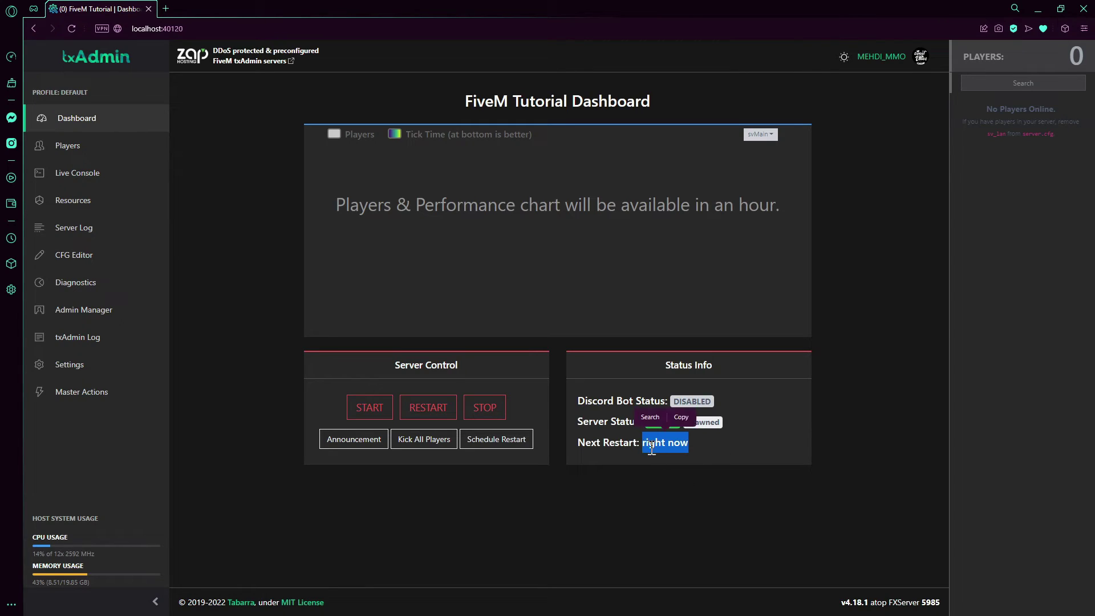
left_click(667, 520)
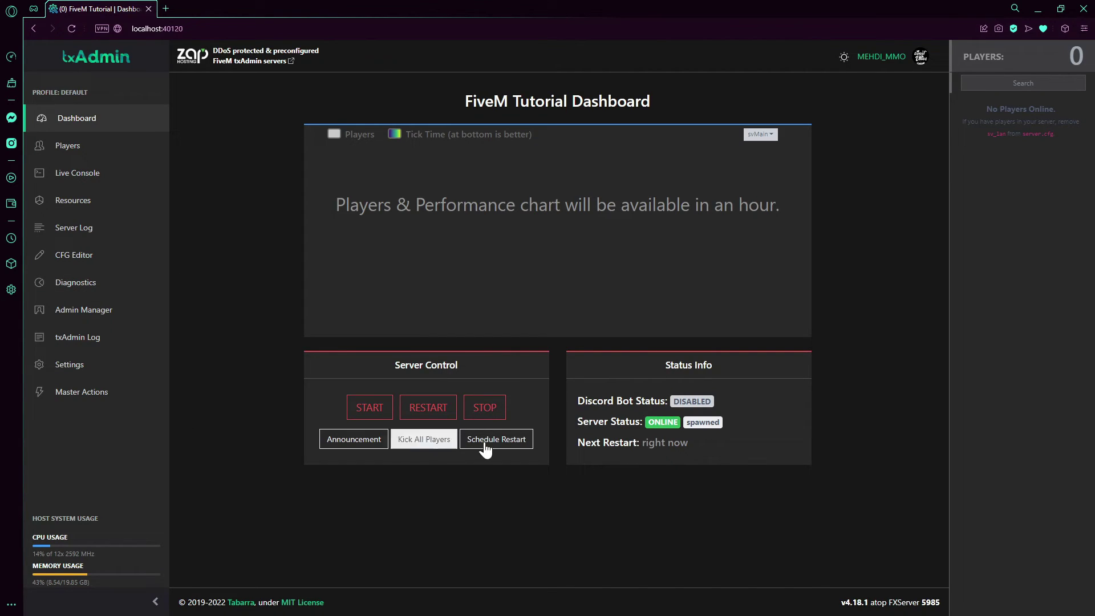
left_click_drag(579, 443, 511, 408)
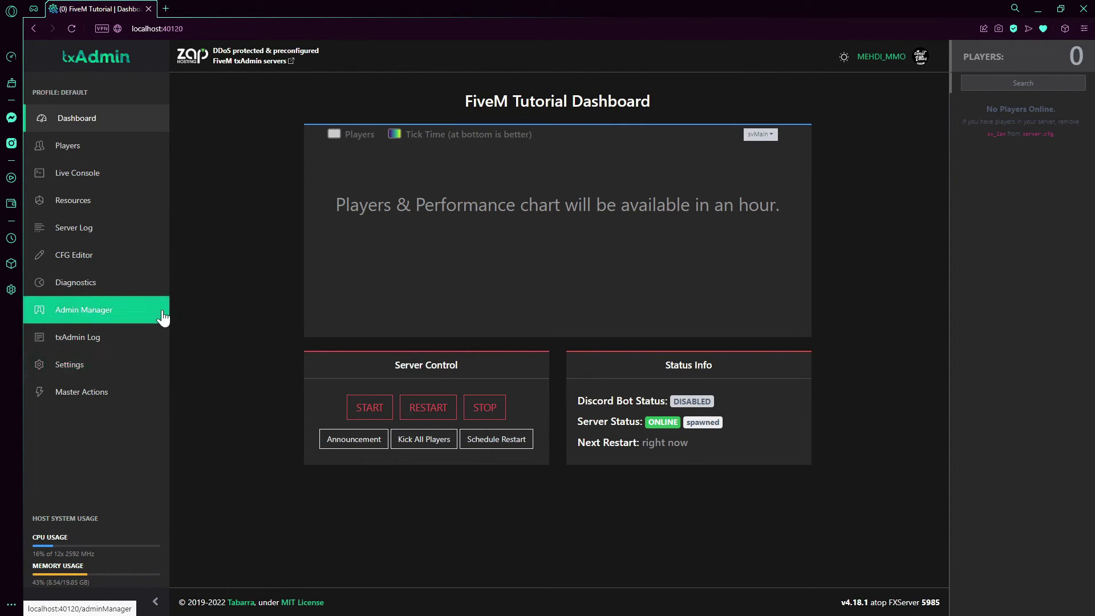
Step: In Player Manager settings, toggle ban list checking off and back on, and enable whitelist checking
left_click(86, 377)
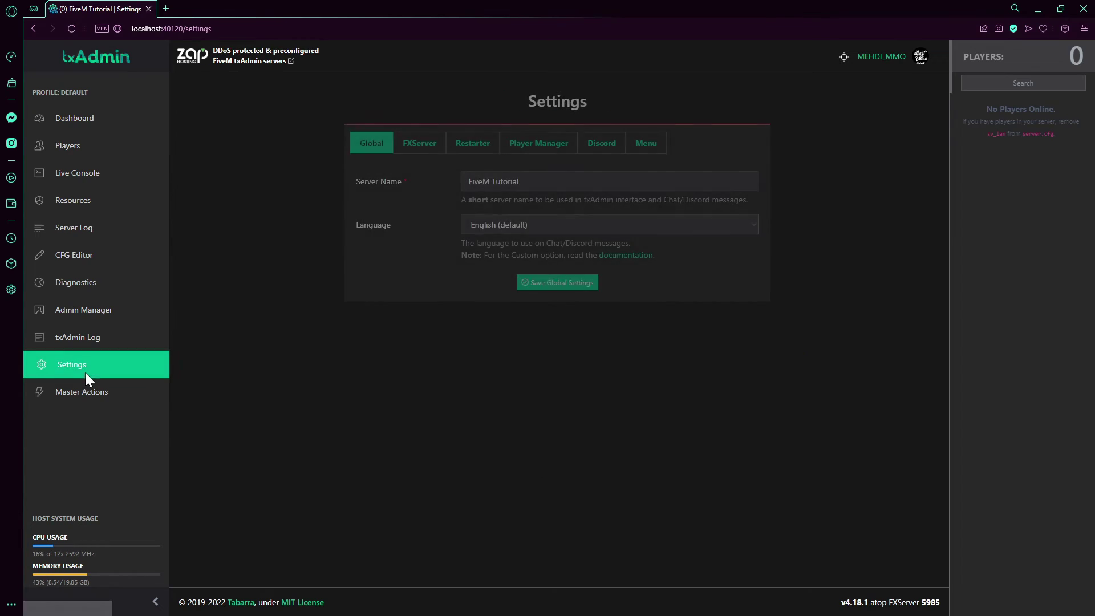
left_click(600, 149)
left_click(572, 149)
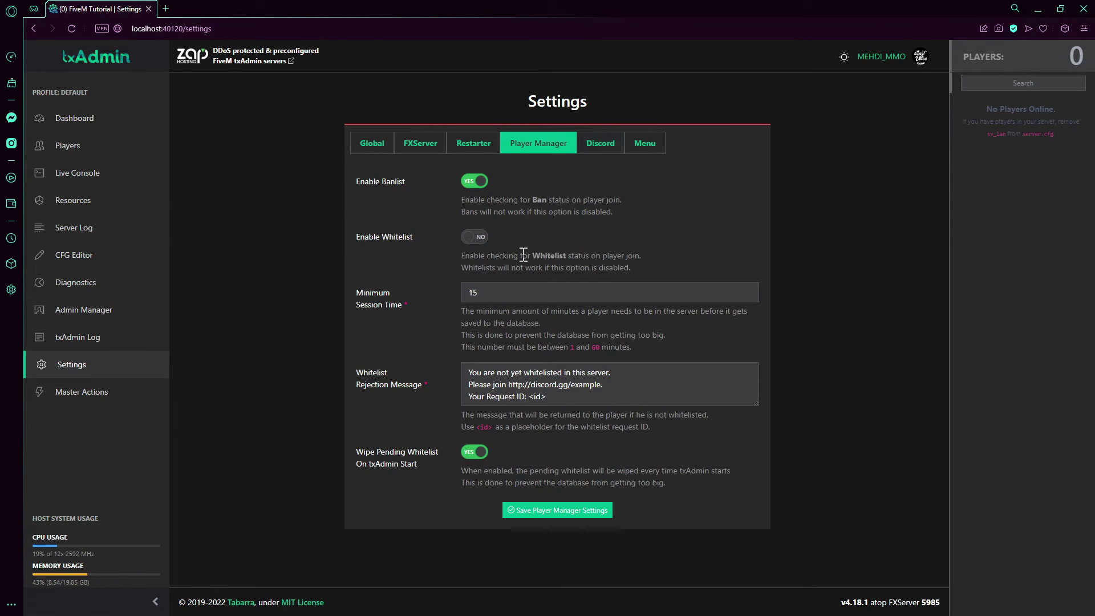
left_click(479, 182)
left_click(481, 183)
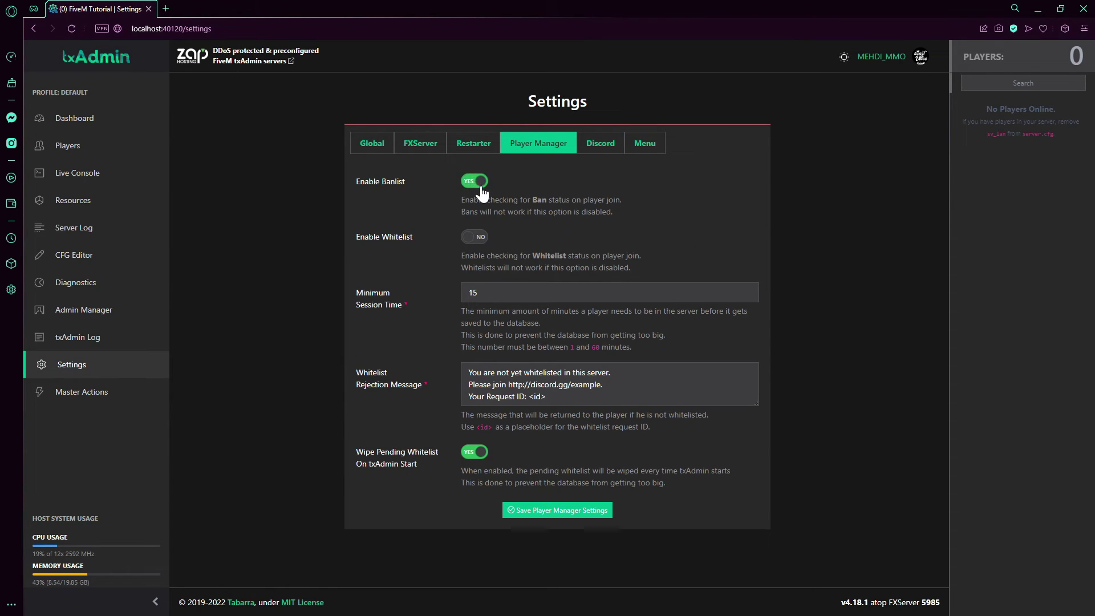
double_click(479, 239)
left_click(478, 239)
Step: Review the minimum session time and the whitelist rejection message with its <id> placeholder
left_click_drag(464, 310, 713, 343)
left_click(714, 344)
left_click_drag(461, 415, 691, 416)
left_click(642, 378)
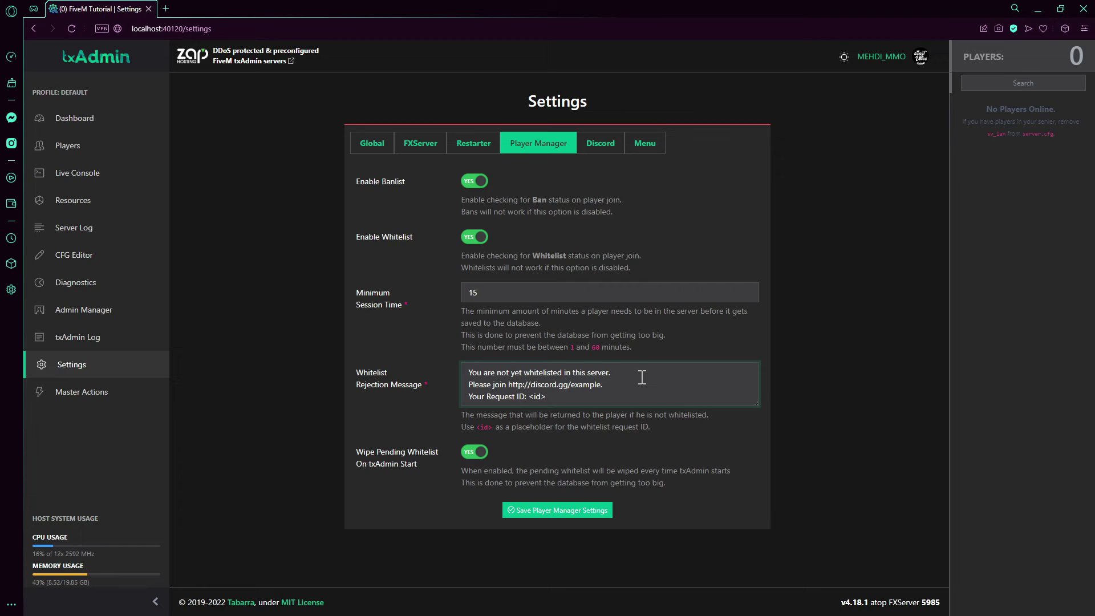
triple_click(564, 396)
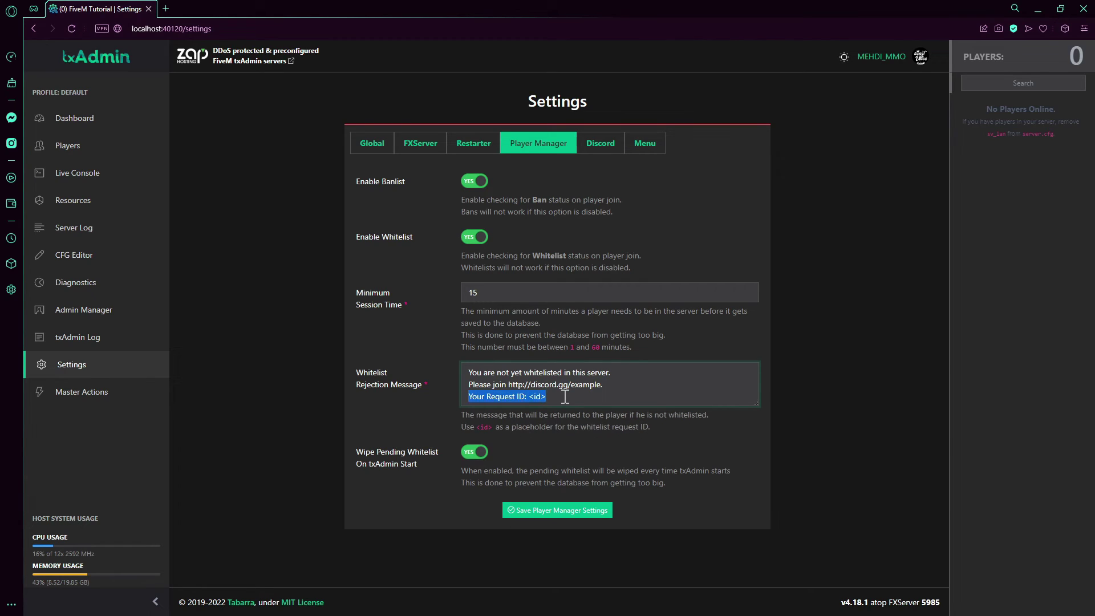
left_click(562, 396)
left_click_drag(549, 397, 529, 398)
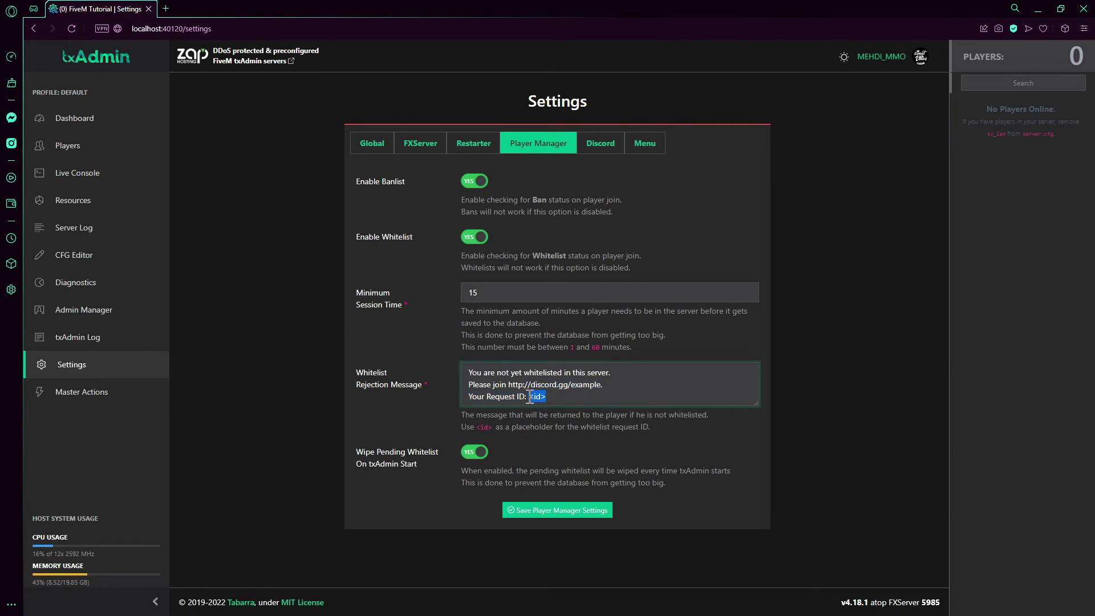
left_click(627, 413)
Step: Browse the Discord bot, in-game menu and global settings, then go to Master Actions
left_click(622, 146)
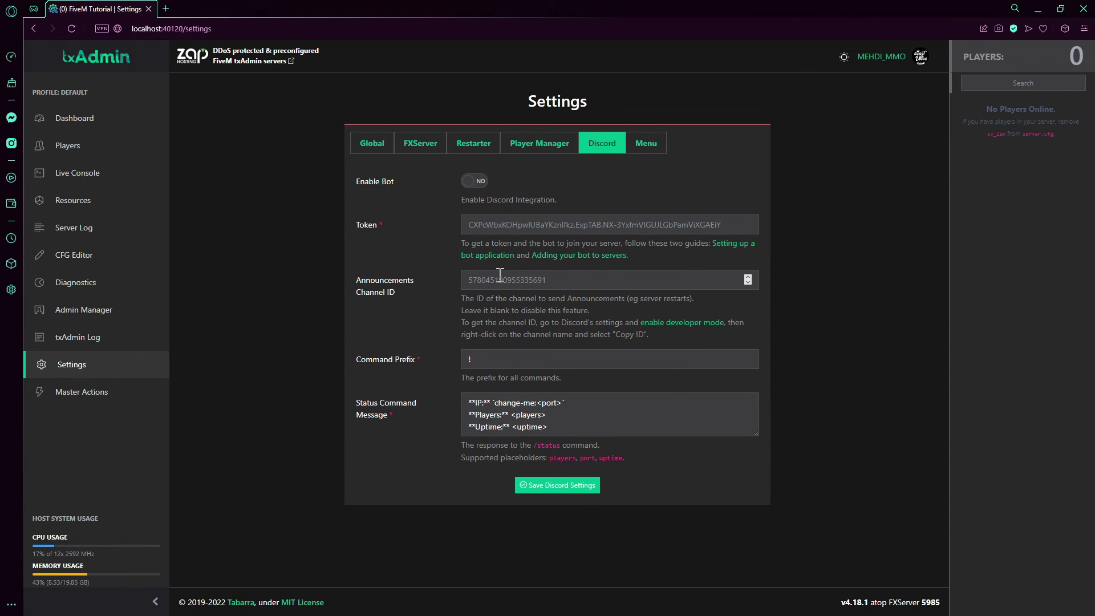
left_click(646, 144)
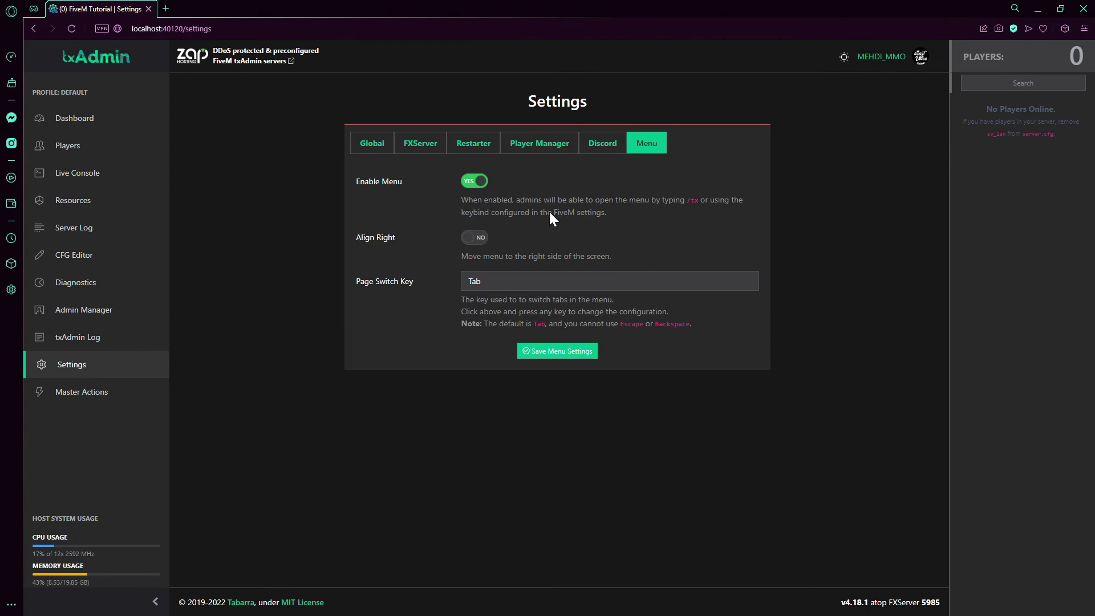
left_click(390, 145)
left_click(137, 390)
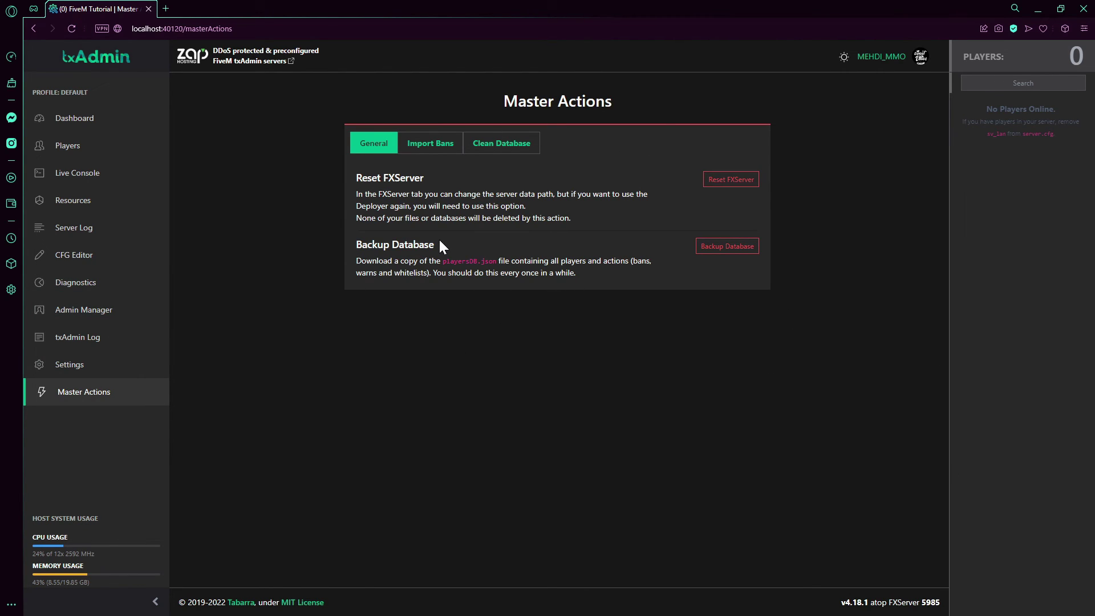
Step: Review the Backup Database section and set the Import Bans source to BanSQL
left_click_drag(473, 250, 323, 247)
left_click(511, 252)
left_click(414, 153)
left_click(525, 226)
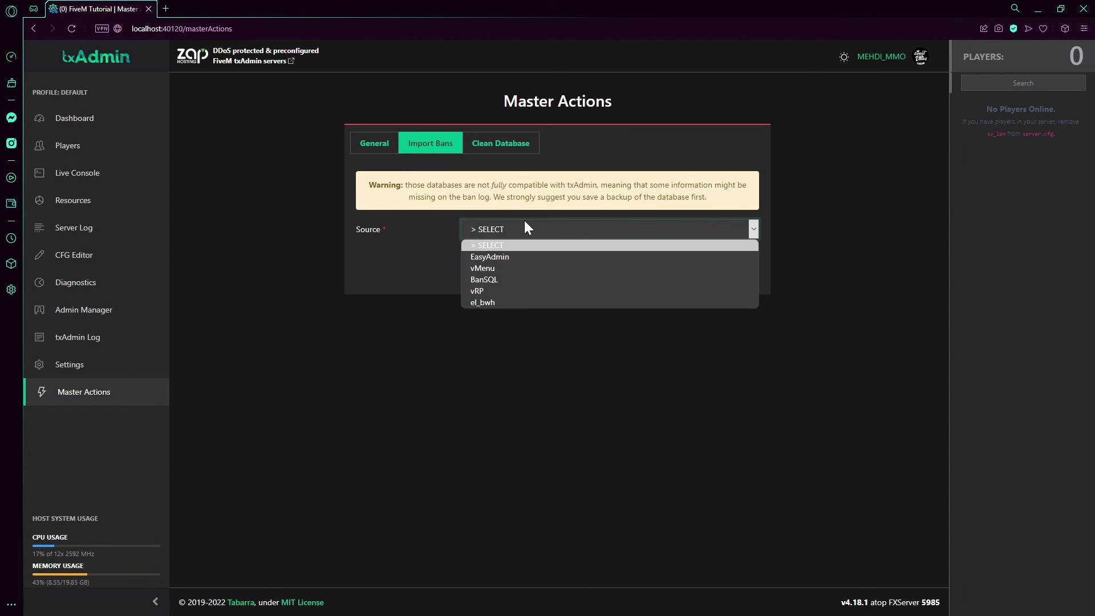
left_click(509, 149)
left_click(450, 147)
left_click(494, 223)
left_click(501, 278)
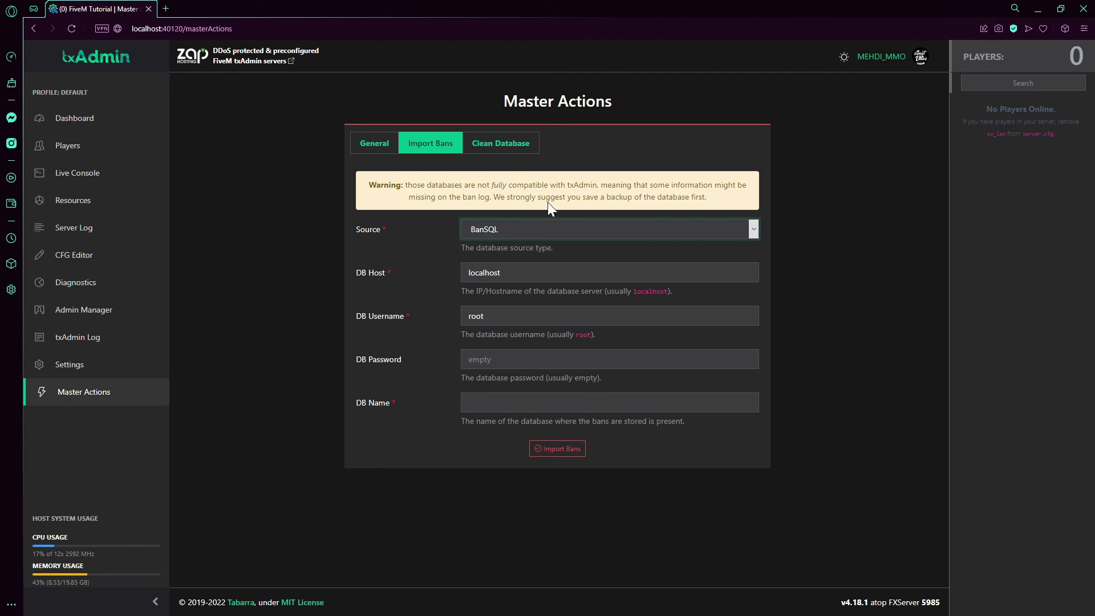
Step: View the Clean Database options, keeping 'revoked' as the bans to remove
left_click(508, 147)
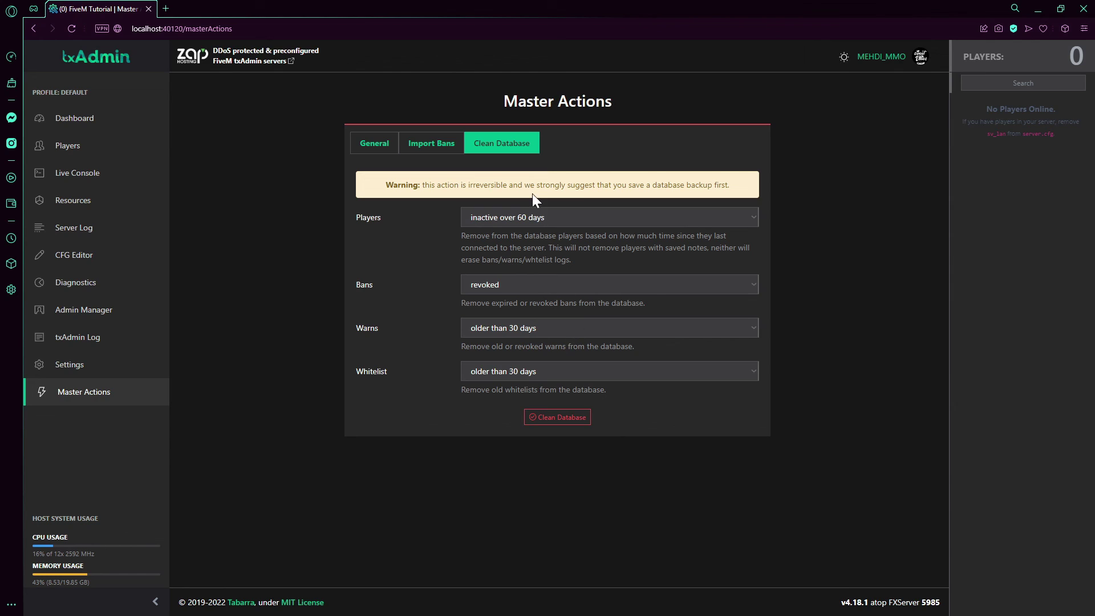
left_click(521, 292)
left_click(394, 290)
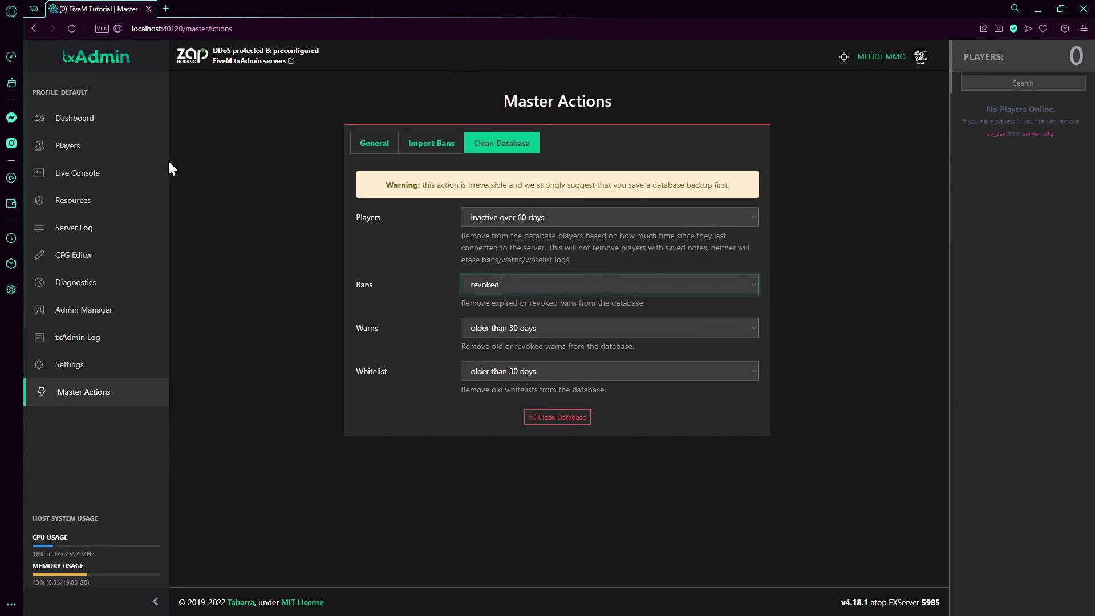
Step: Go back to the FiveM Tutorial Dashboard showing the server online with 0 players
left_click(137, 119)
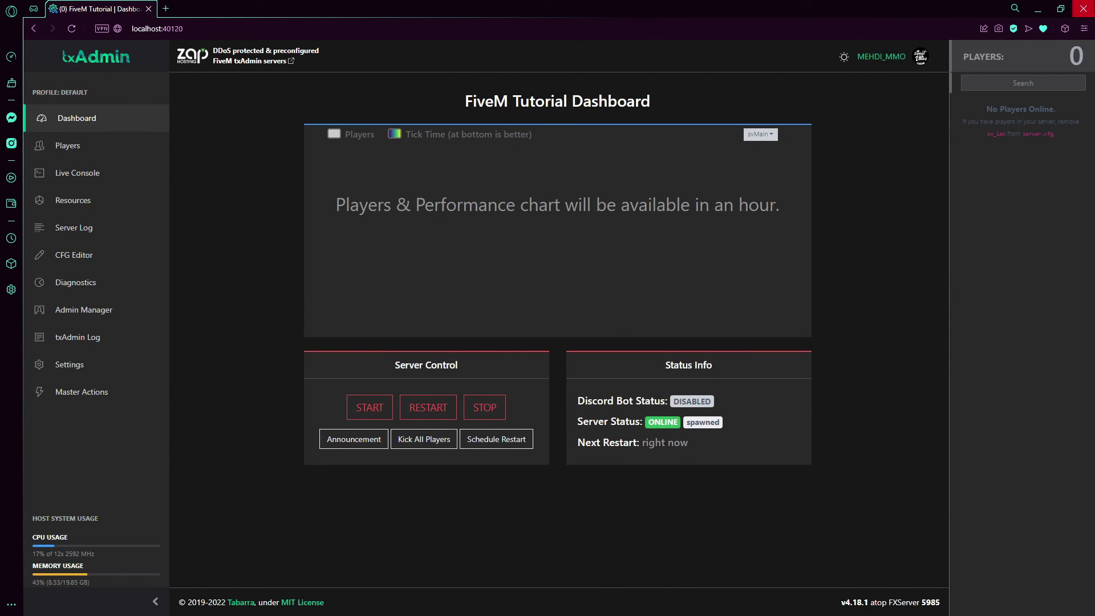